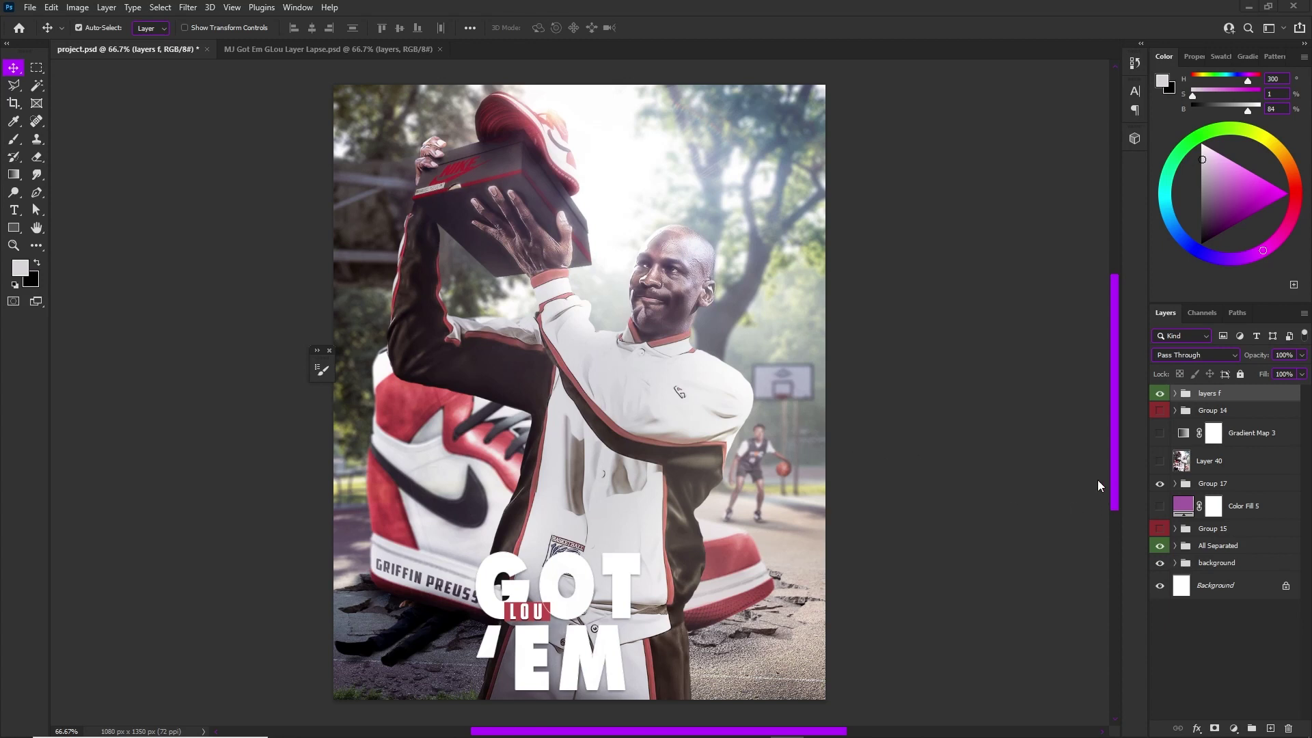
- Hide the layers f group and delete Layer 51 from Group 17
click(1160, 396)
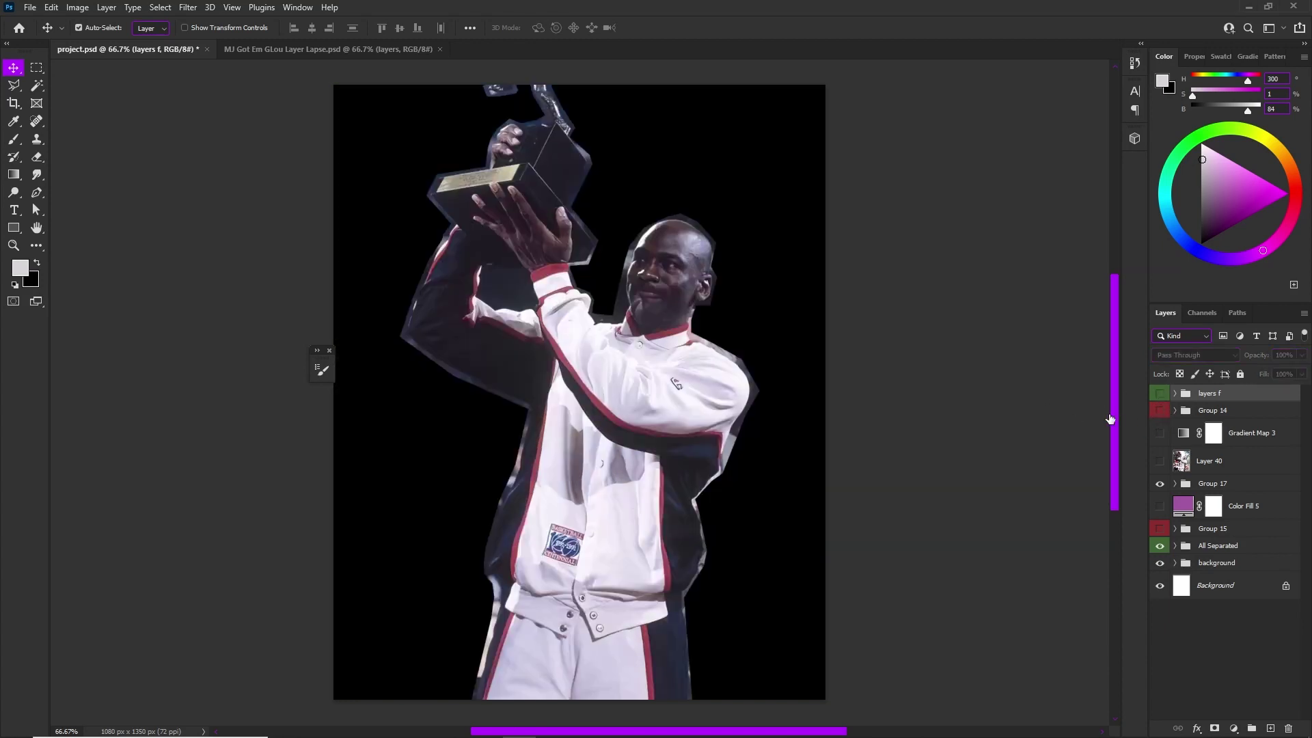
click(1175, 484)
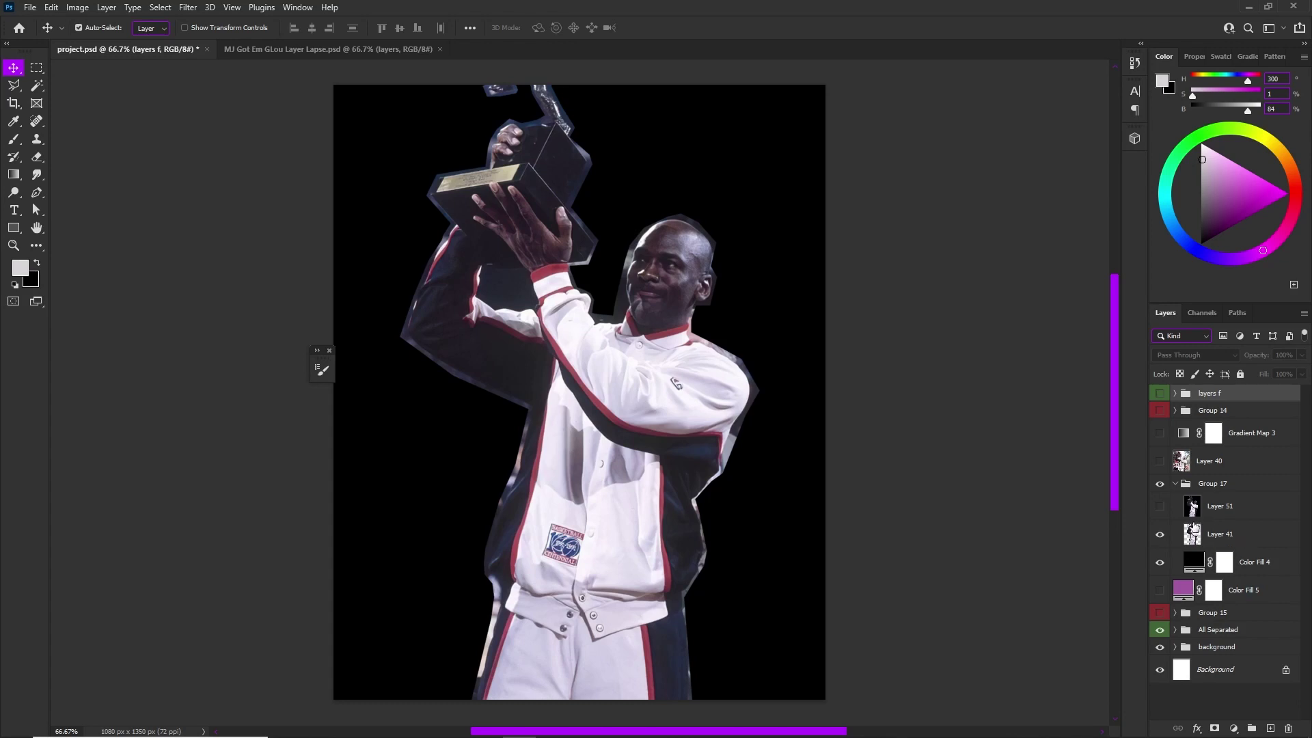
click(1218, 513)
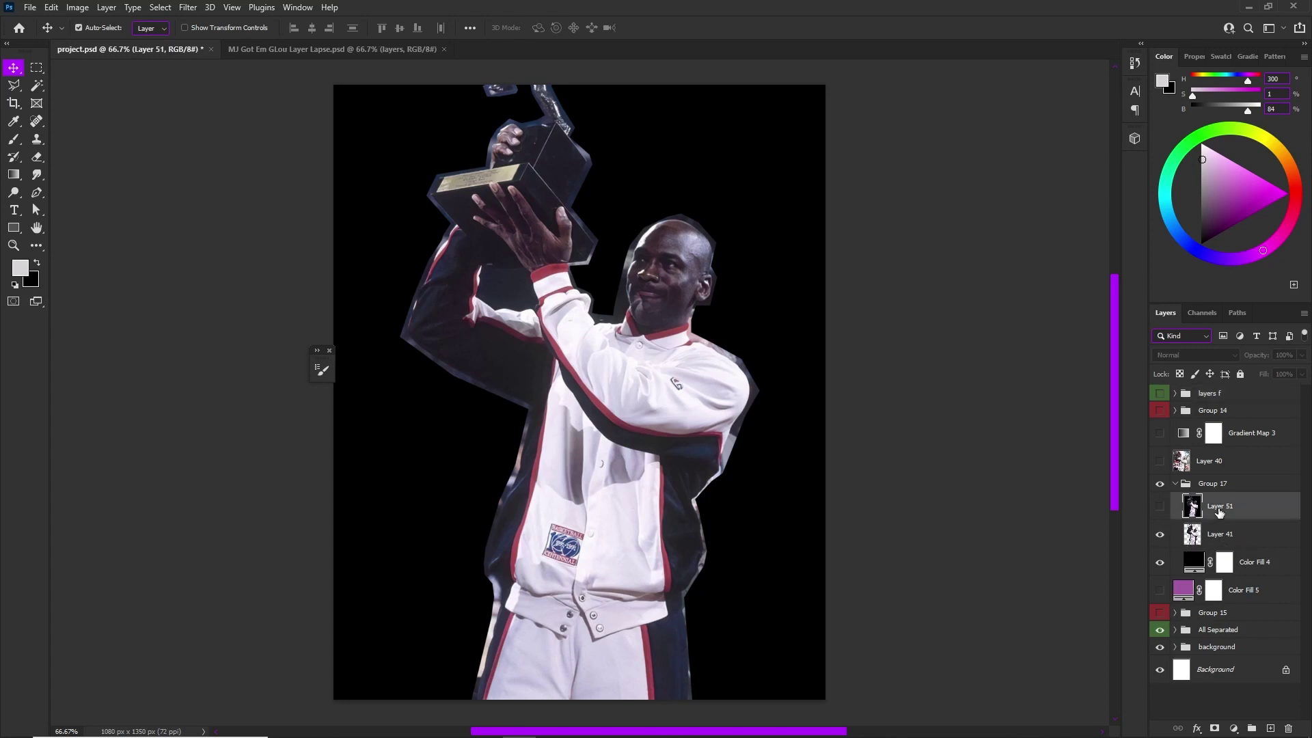
key(Delete)
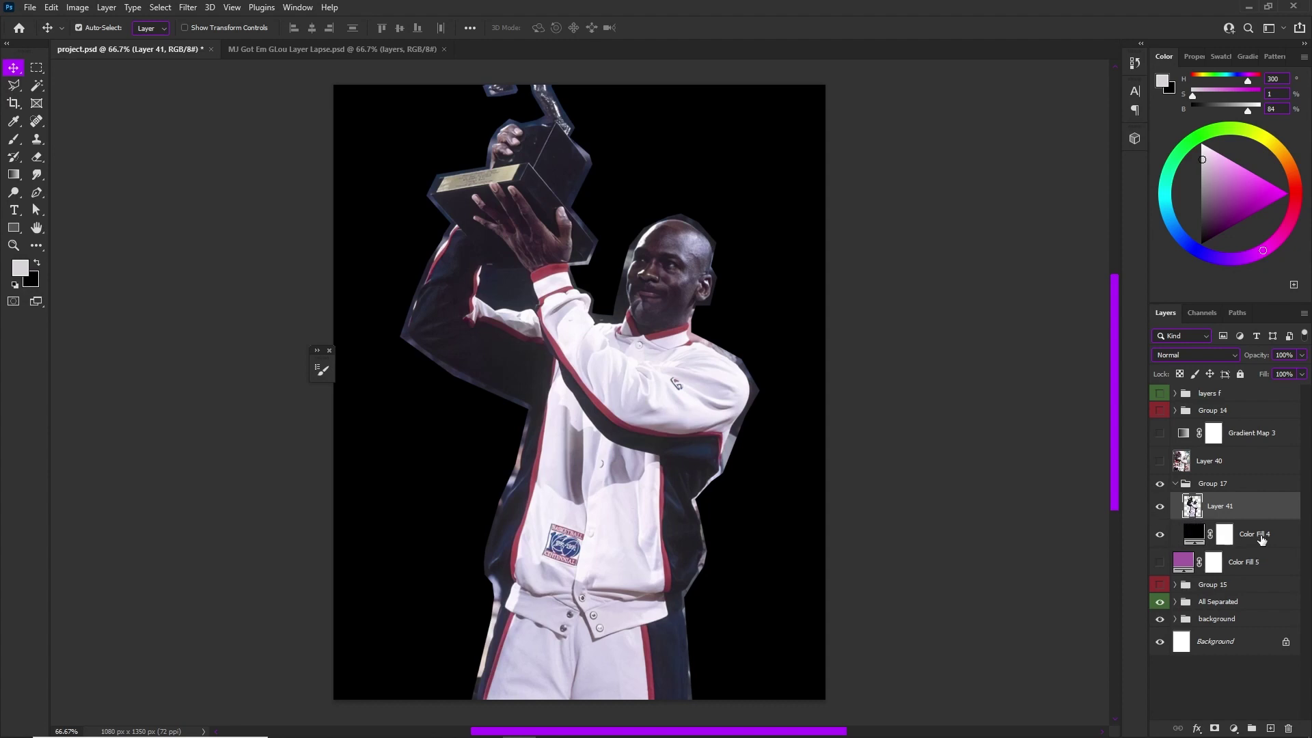
- Check Layer 41 and Color Fill 4 by switching their visibility, and show the purple Color Fill 5 layer
click(1162, 509)
click(1161, 508)
click(1160, 534)
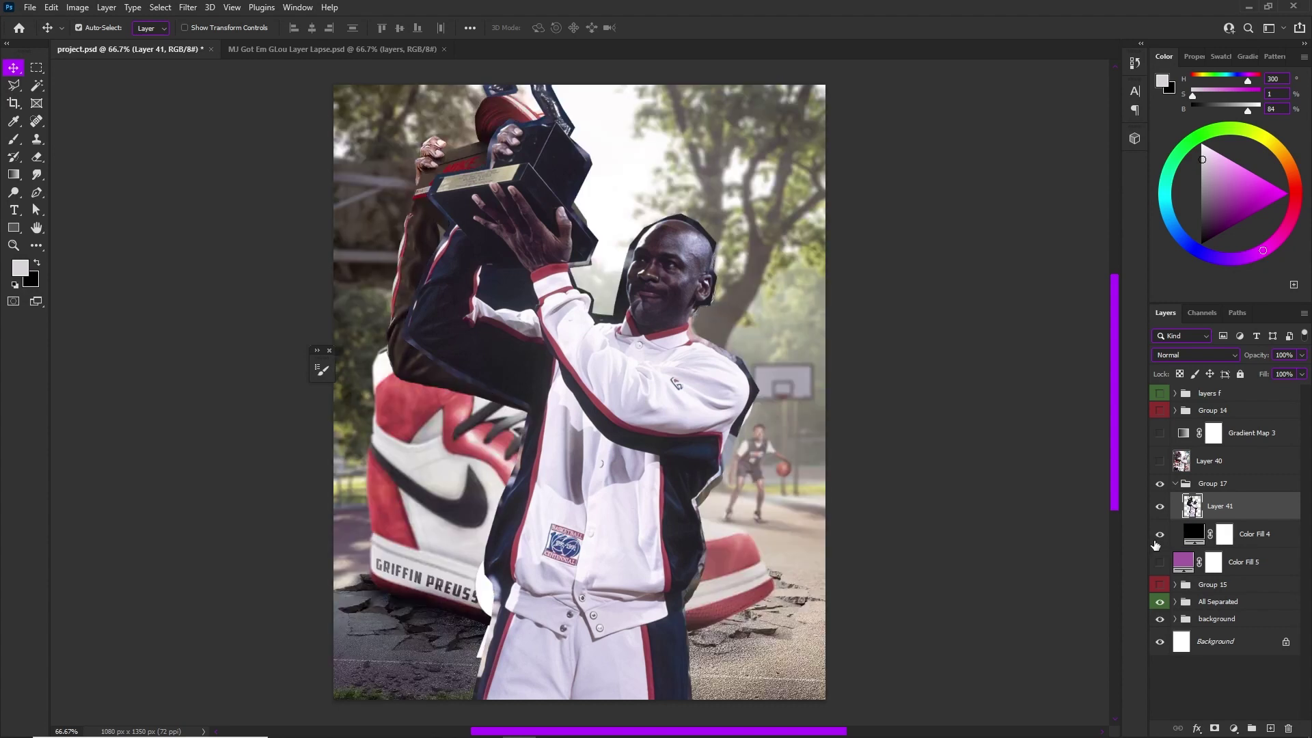
click(1160, 562)
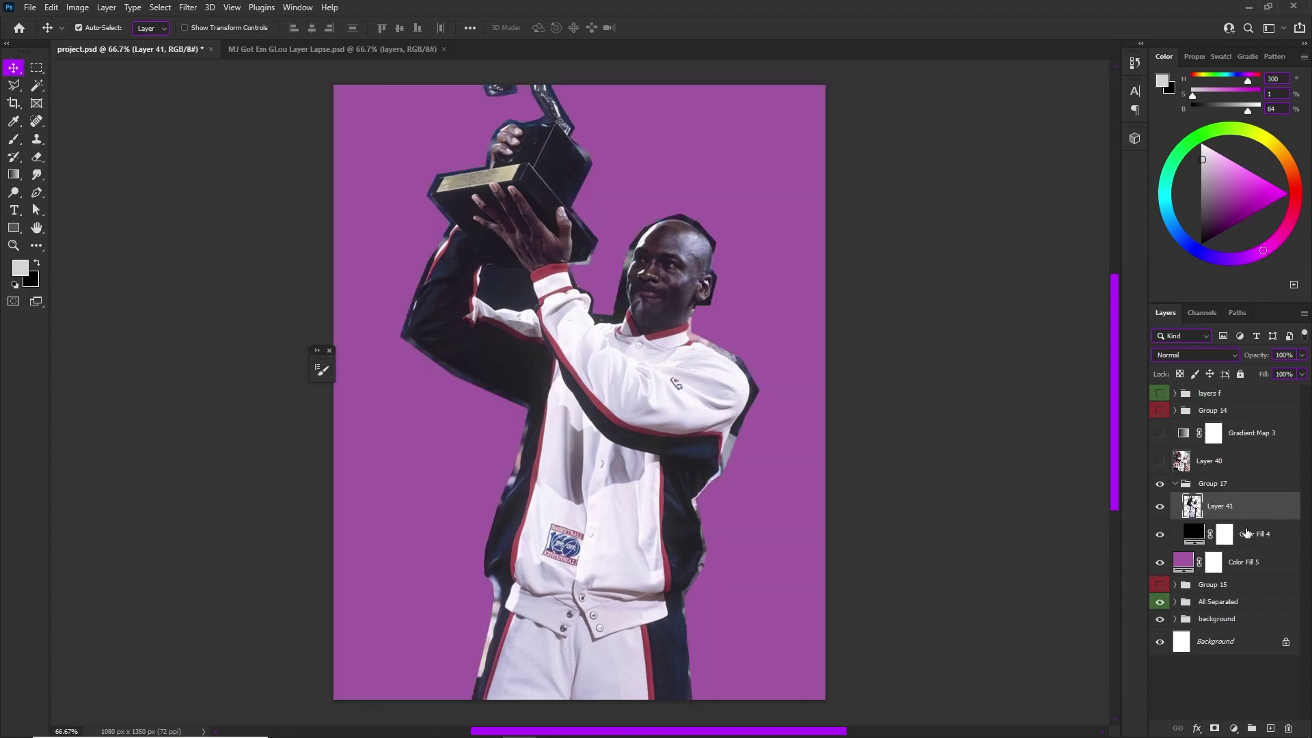
- Merge Layer 41 and Color Fill 4 into a single layer, and undo the merge
click(1247, 534)
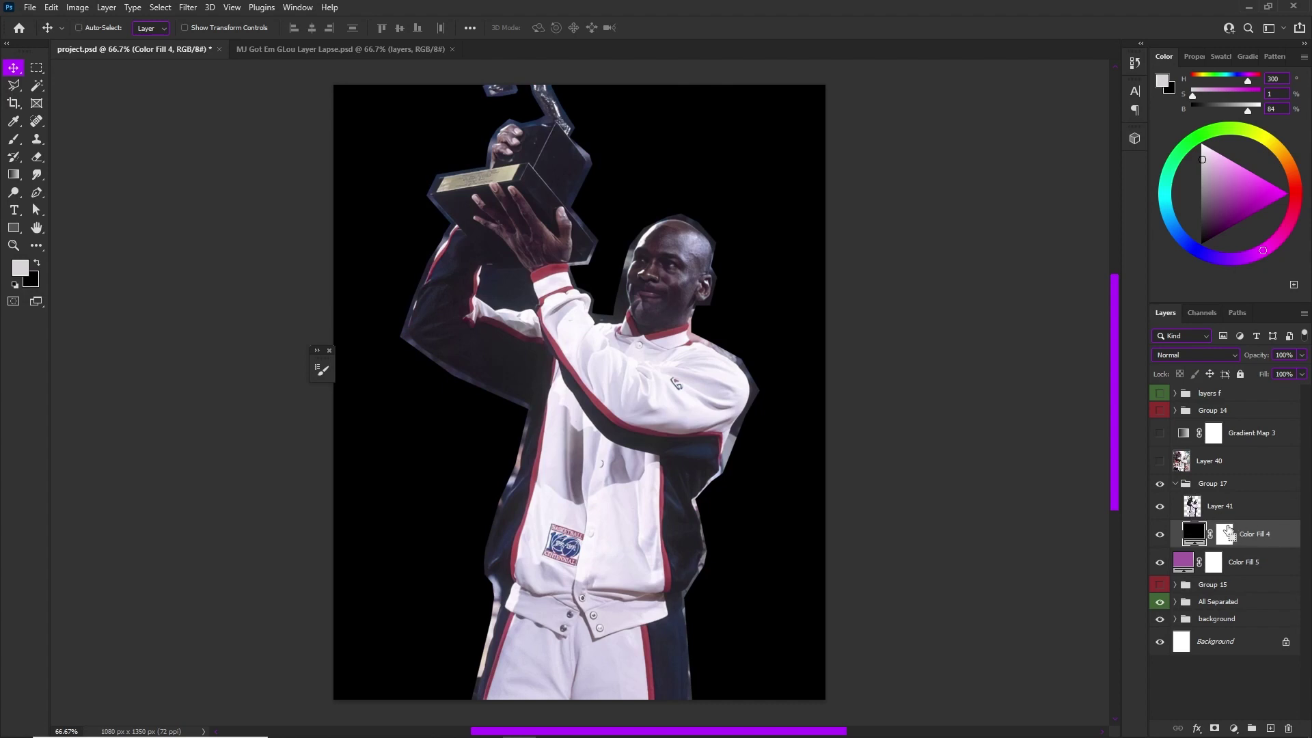
ctrl+click(1228, 497)
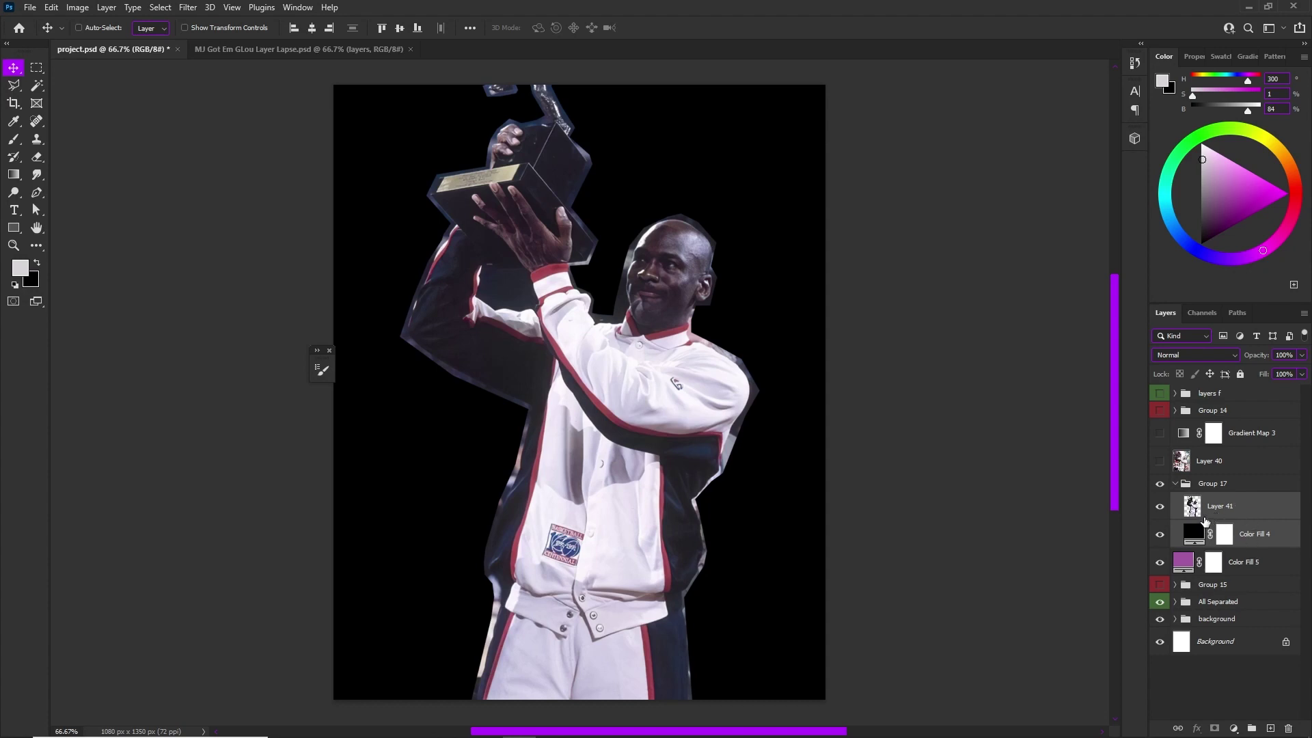
key(ctrl+e)
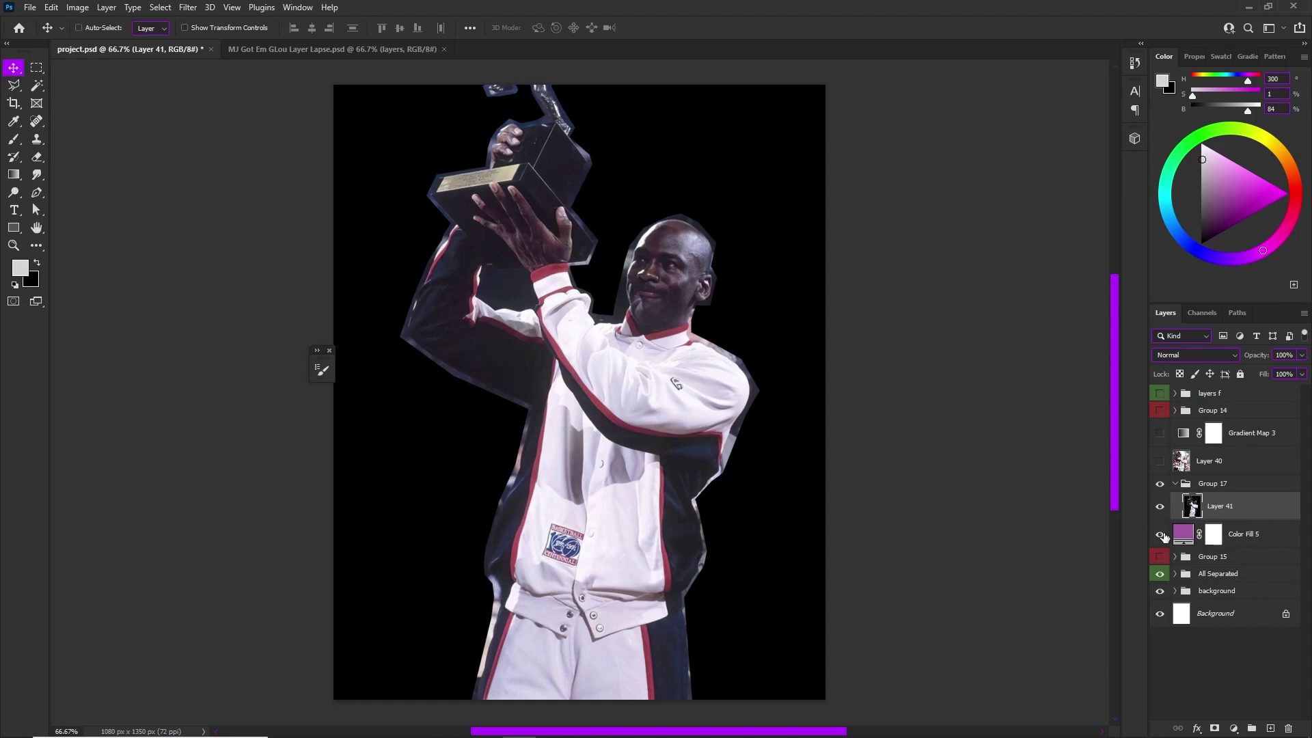
key(ctrl+z)
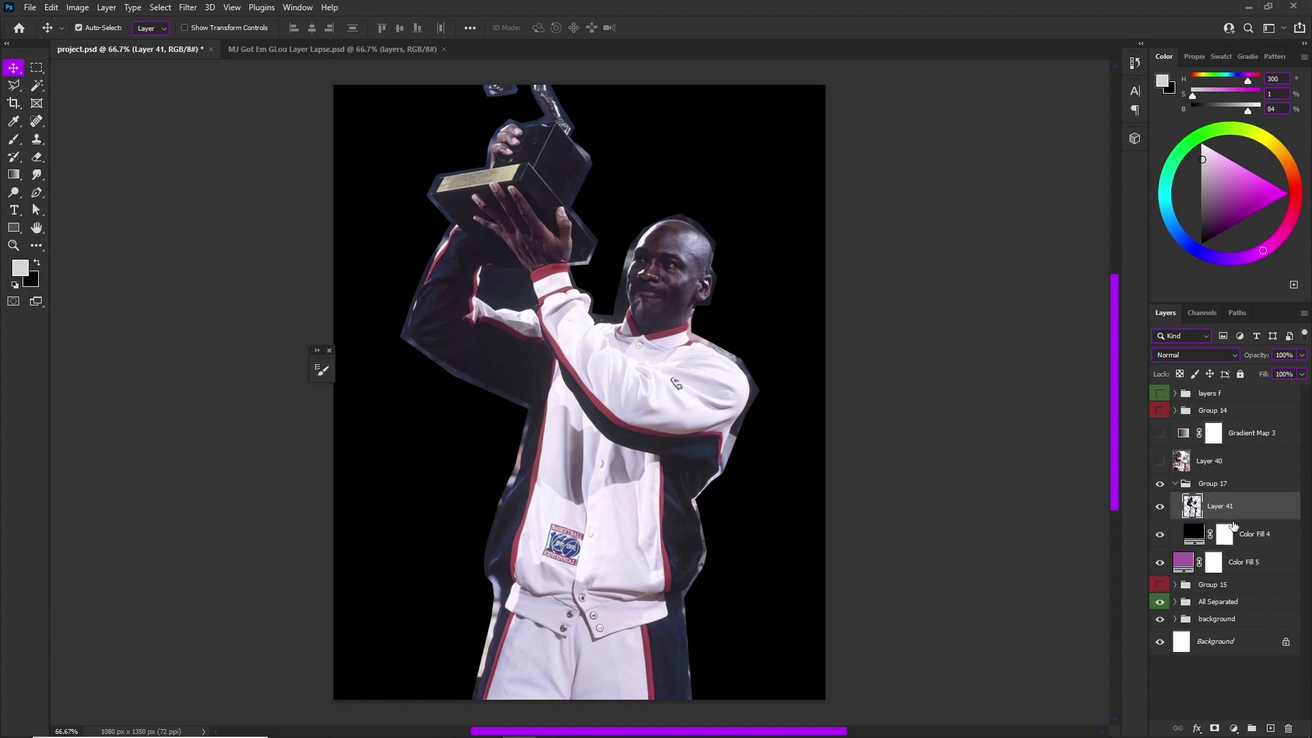
- Stamp all visible layers into a new merged layer directly above Layer 41, keeping the originals
click(1244, 542)
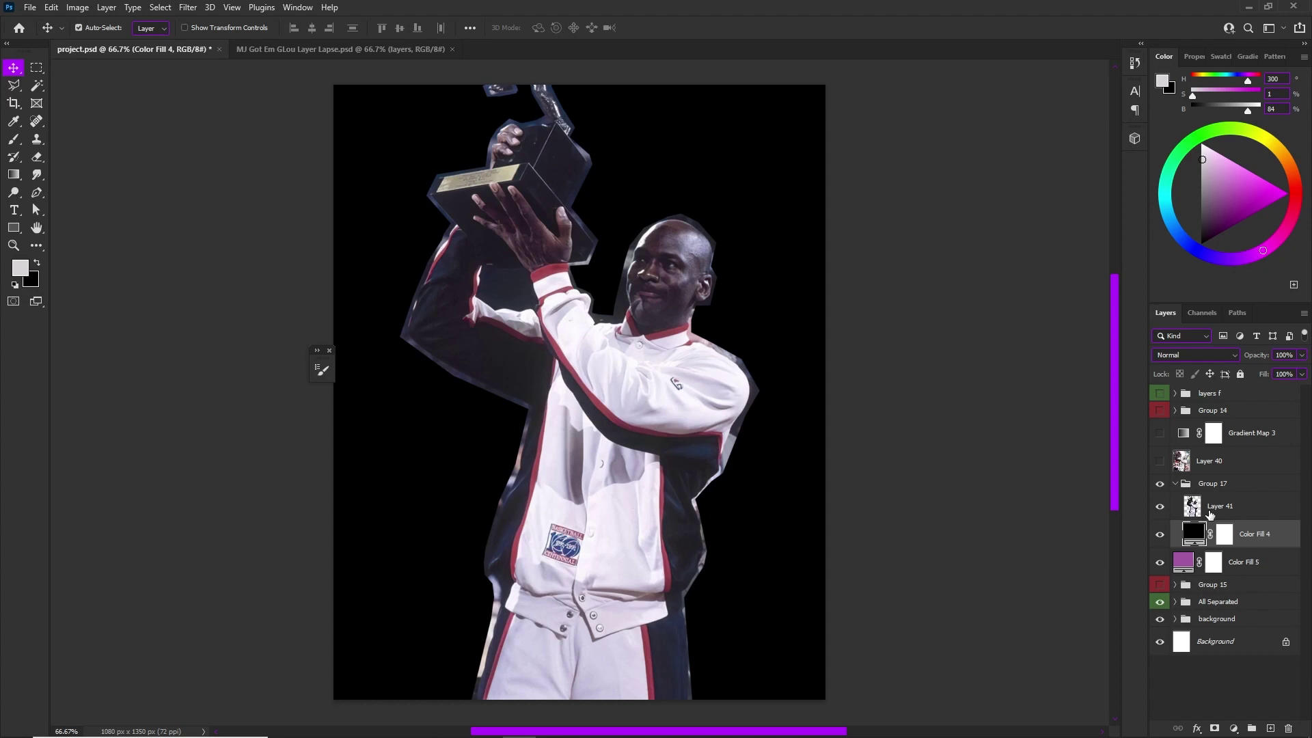
click(1211, 516)
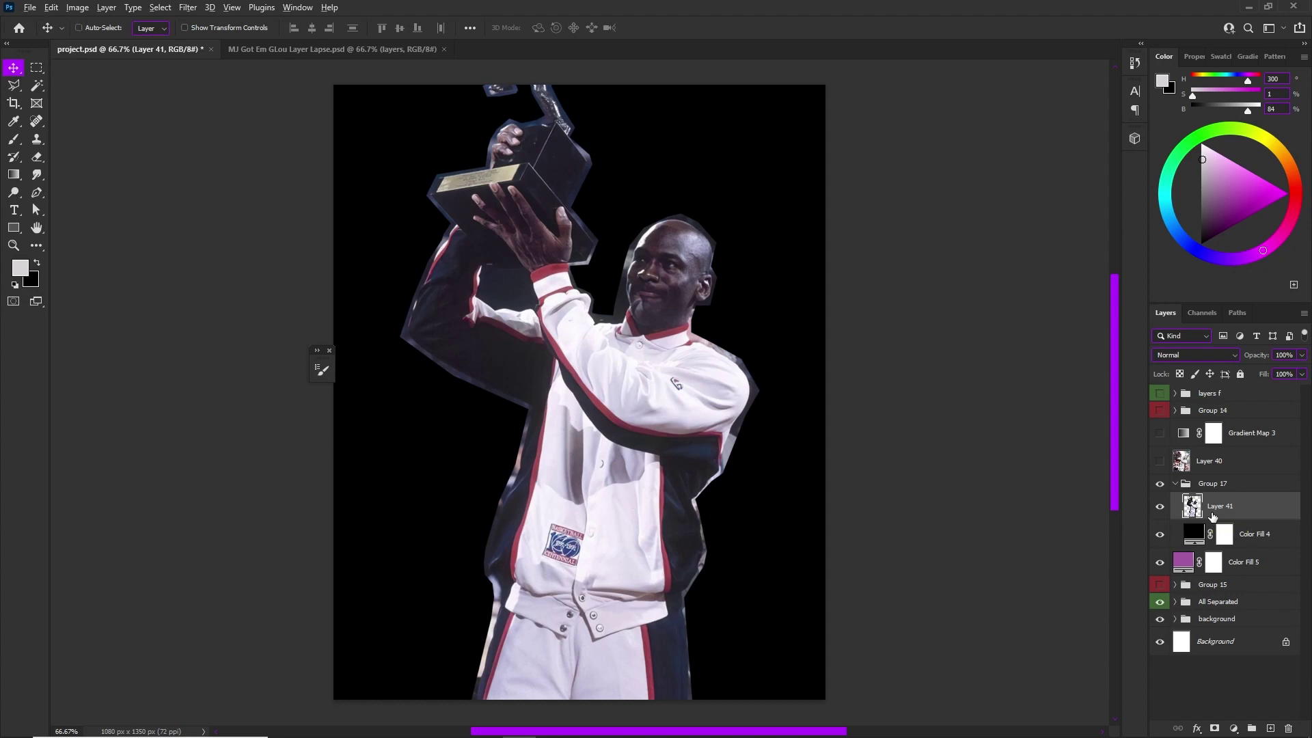
key(ctrl+shift+alt+e)
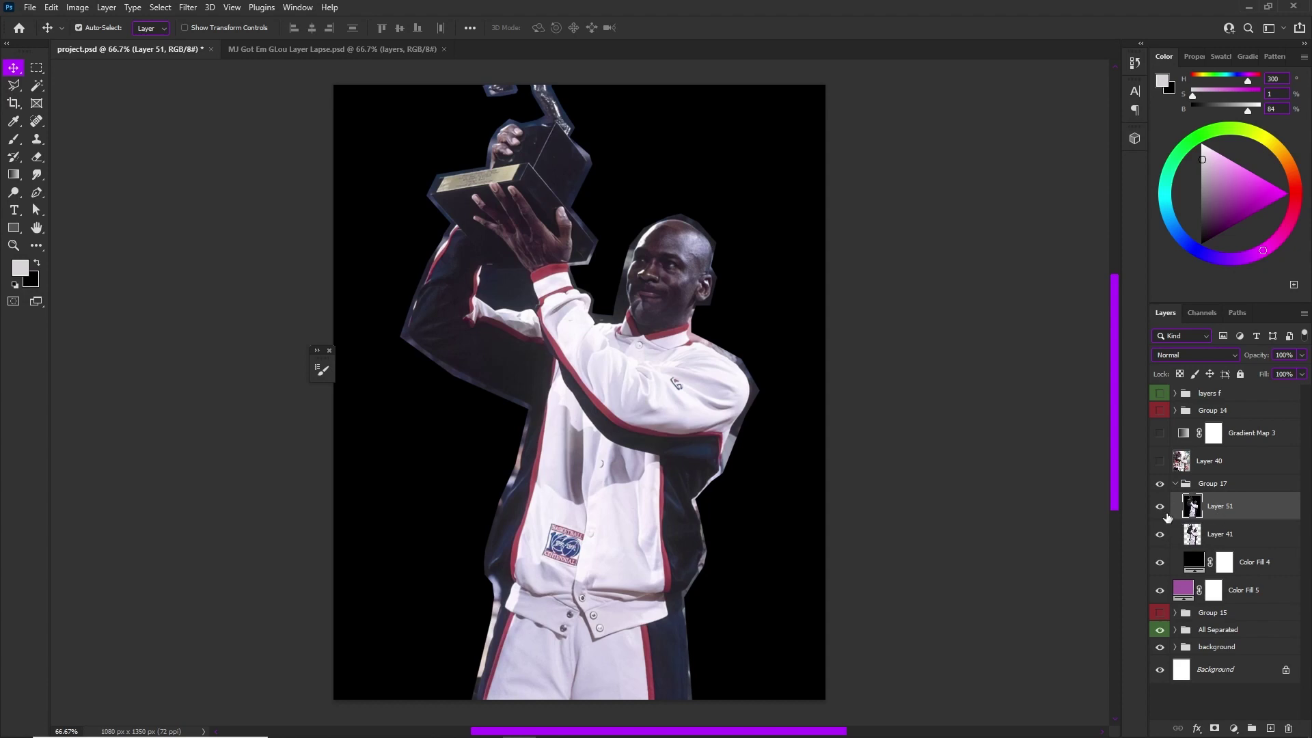
- Temporarily hide Layer 41 and Color Fill 4 and try shifting the stamped layer slightly up and left
click(1160, 534)
click(1160, 563)
mouse_move(681, 265)
mouse_down()
mouse_move(526, 258)
mouse_move(697, 267)
mouse_move(633, 267)
mouse_move(671, 257)
mouse_up()
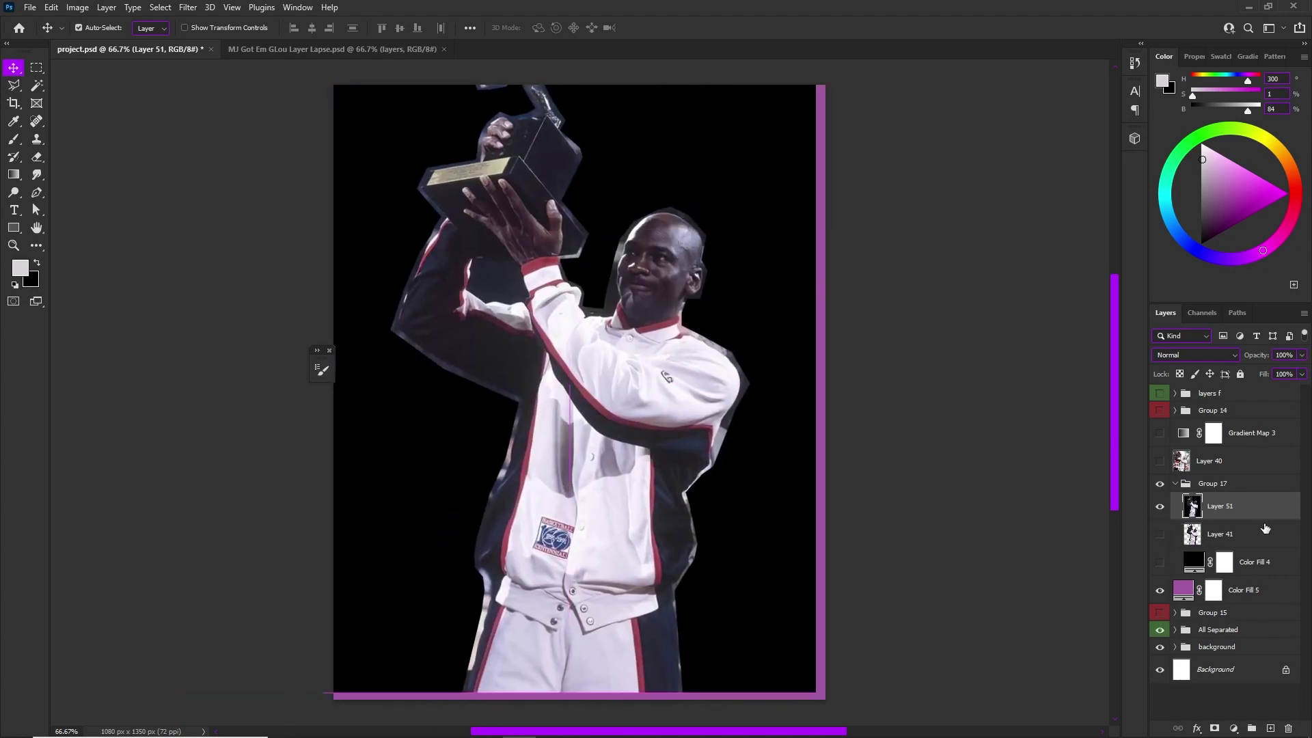
key(ctrl+z)
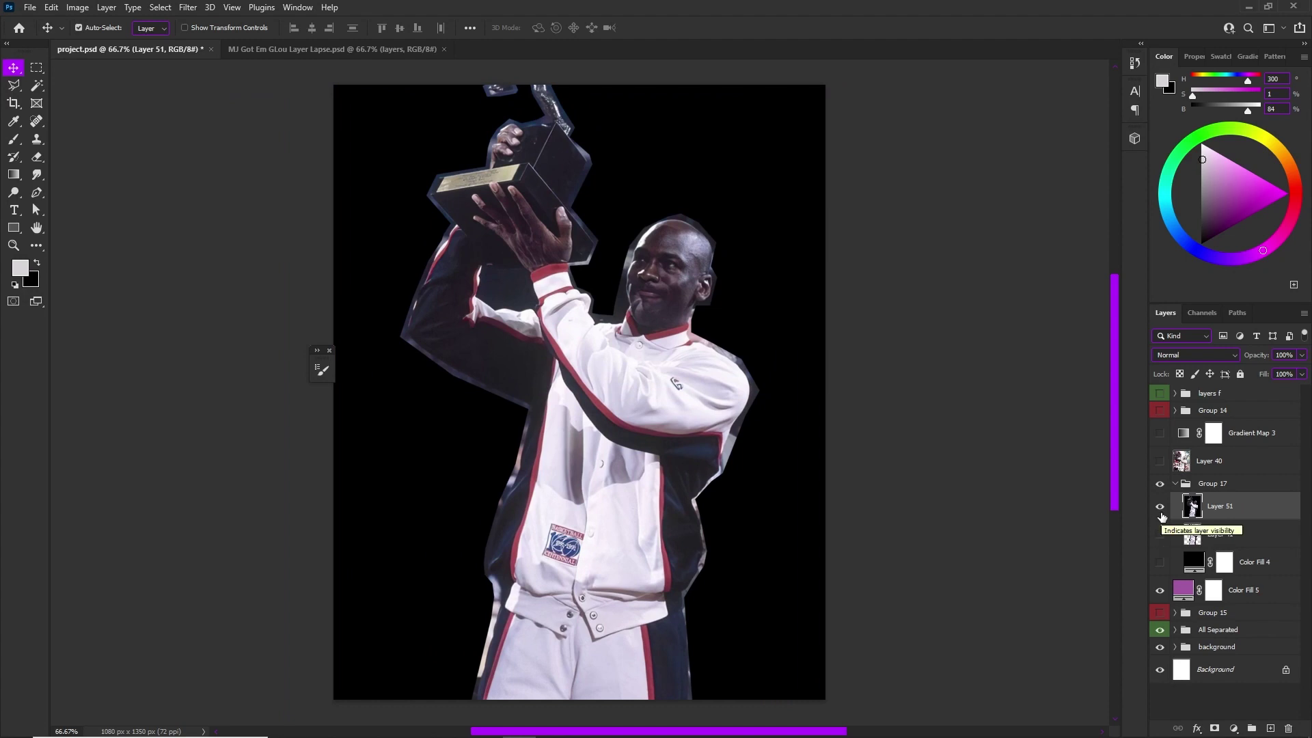
click(1160, 534)
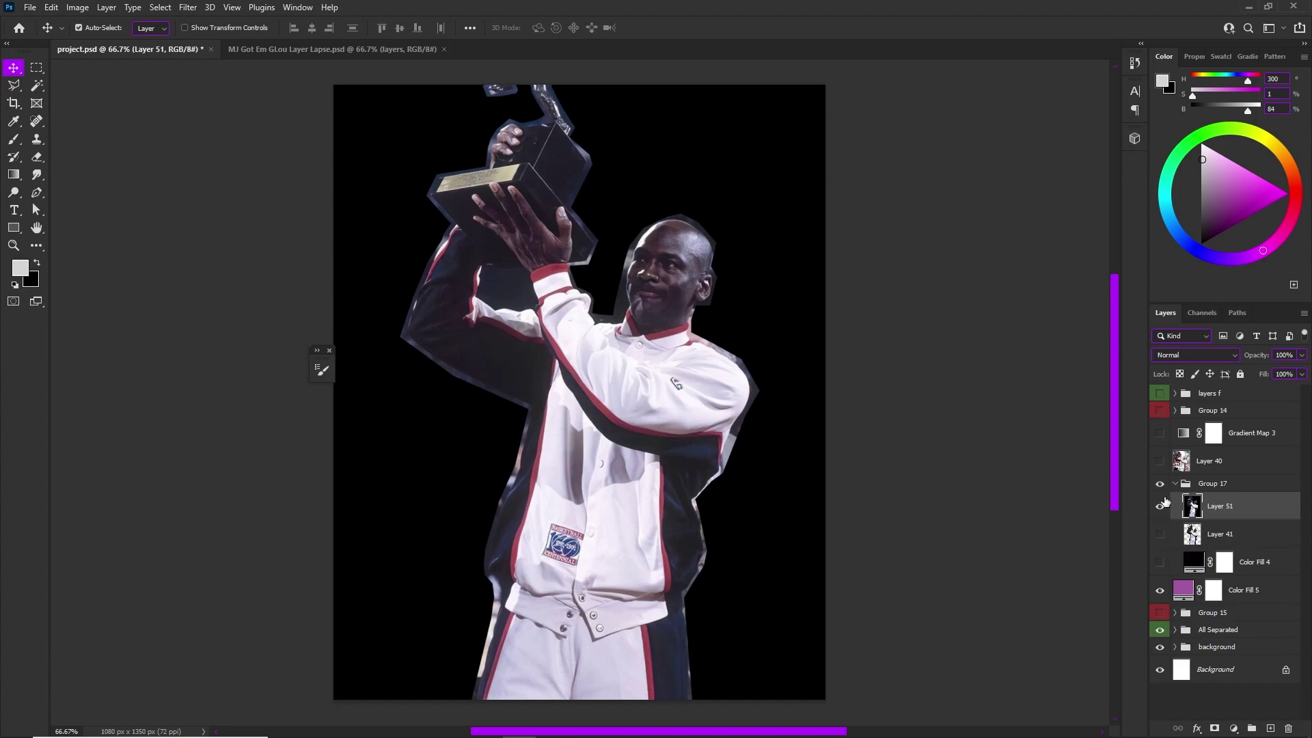
click(1160, 562)
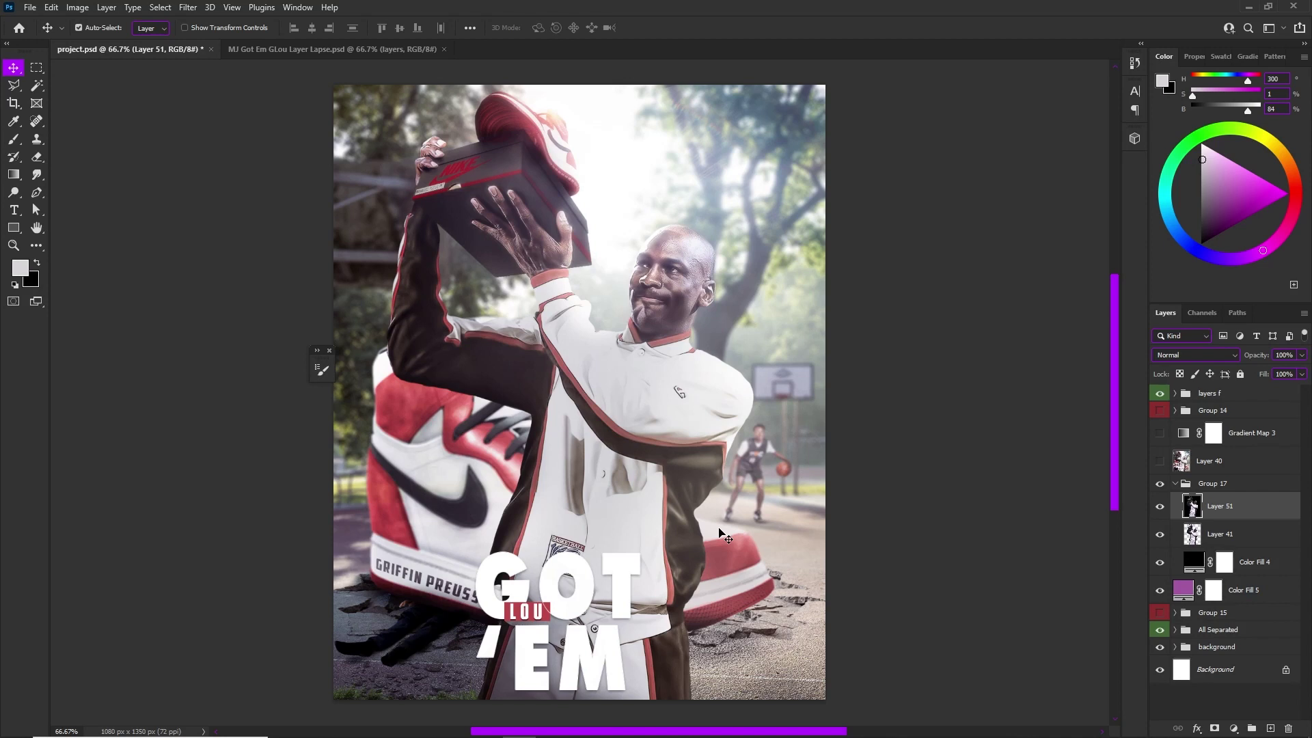
- Select Color Fill 4, Layer 41 and Layer 51, and add Layer 40 and Gradient Map 3 without including Group 17
click(1261, 543)
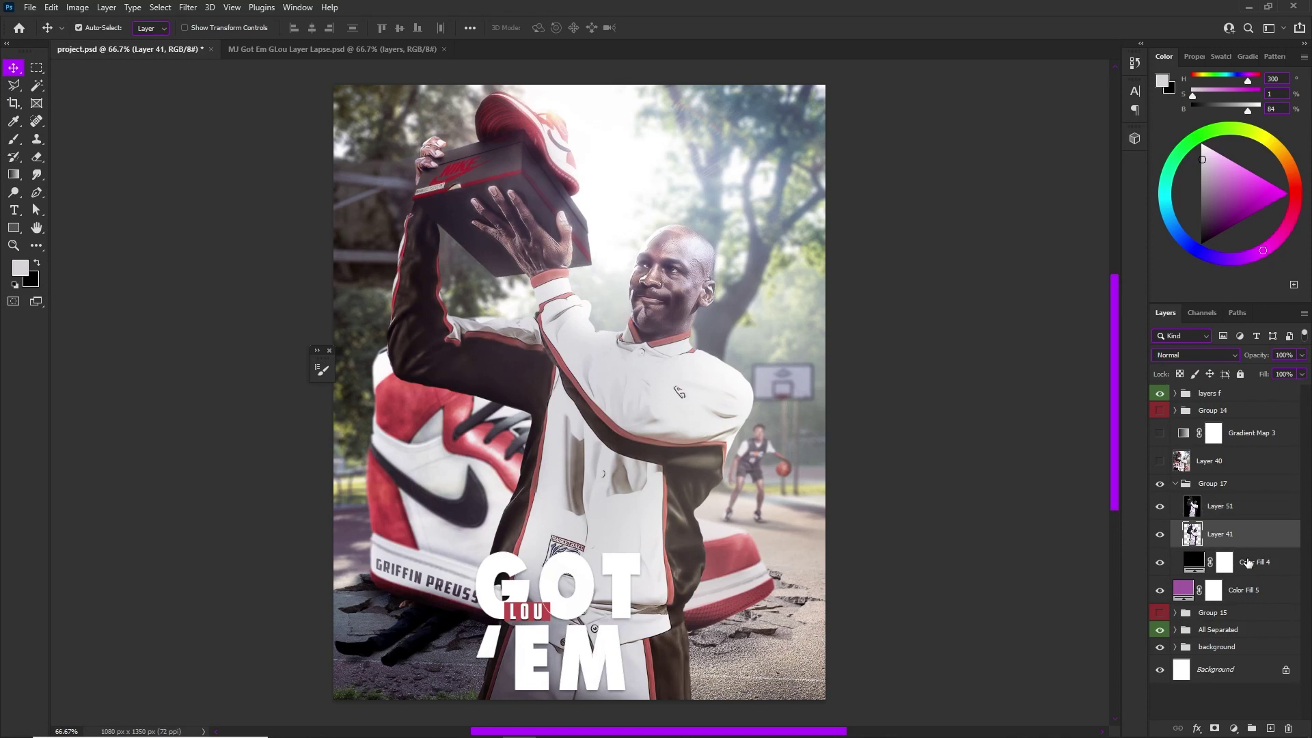
click(1248, 564)
shift+click(1234, 540)
shift+click(1232, 510)
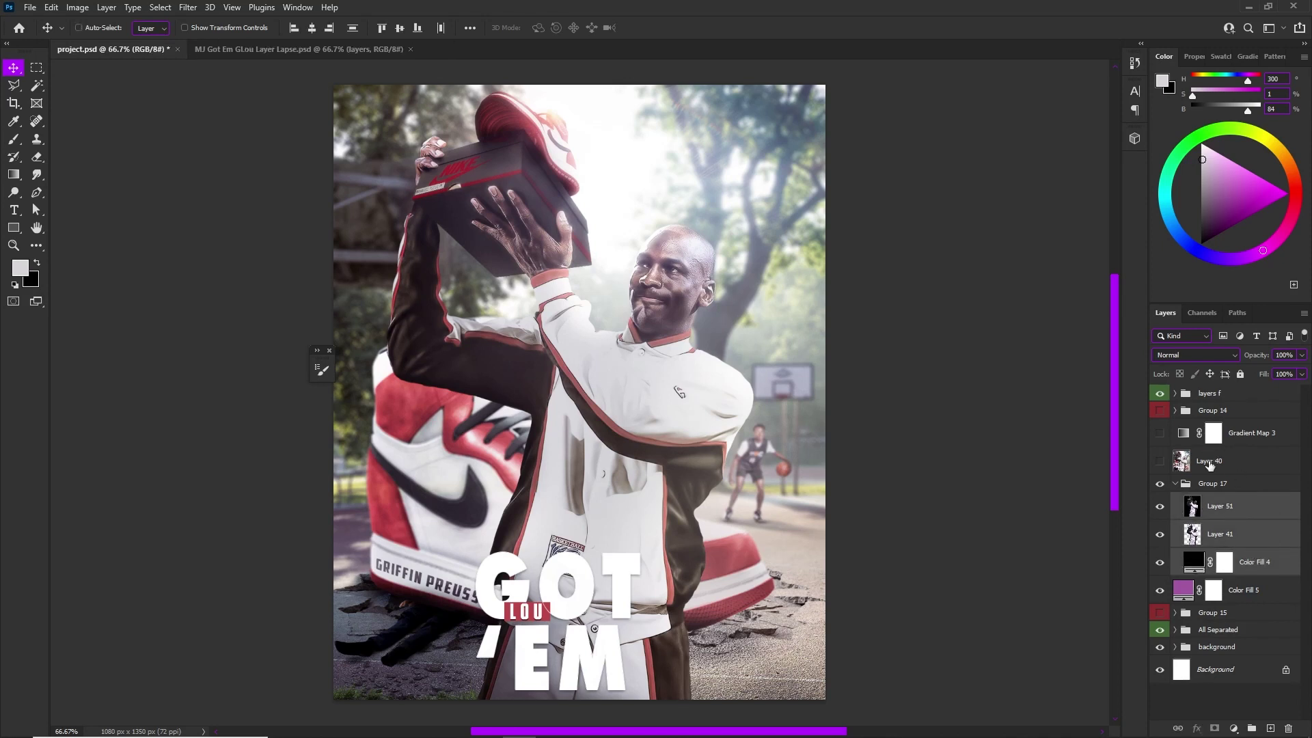
ctrl+click(1216, 464)
ctrl+click(1238, 436)
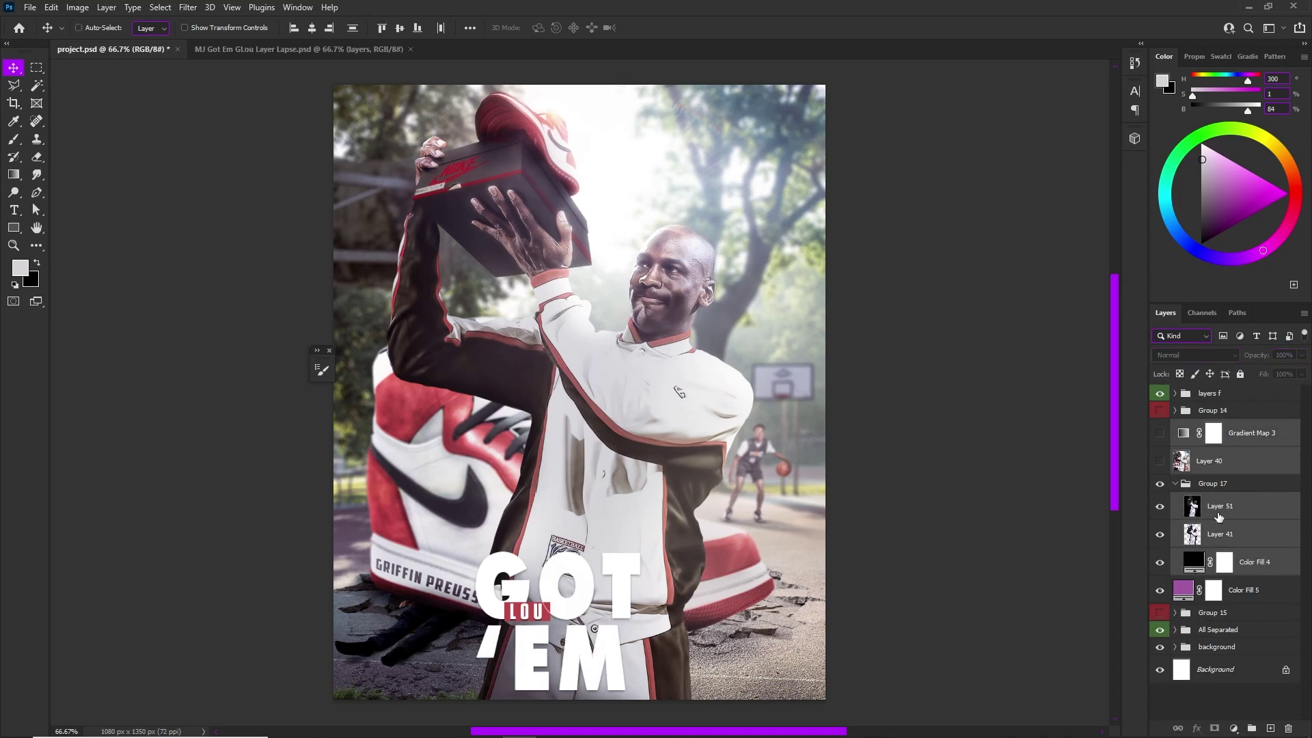
- Select the continuous range of layers from Color Fill 4 up to Gradient Map 3, including Group 17
click(1246, 573)
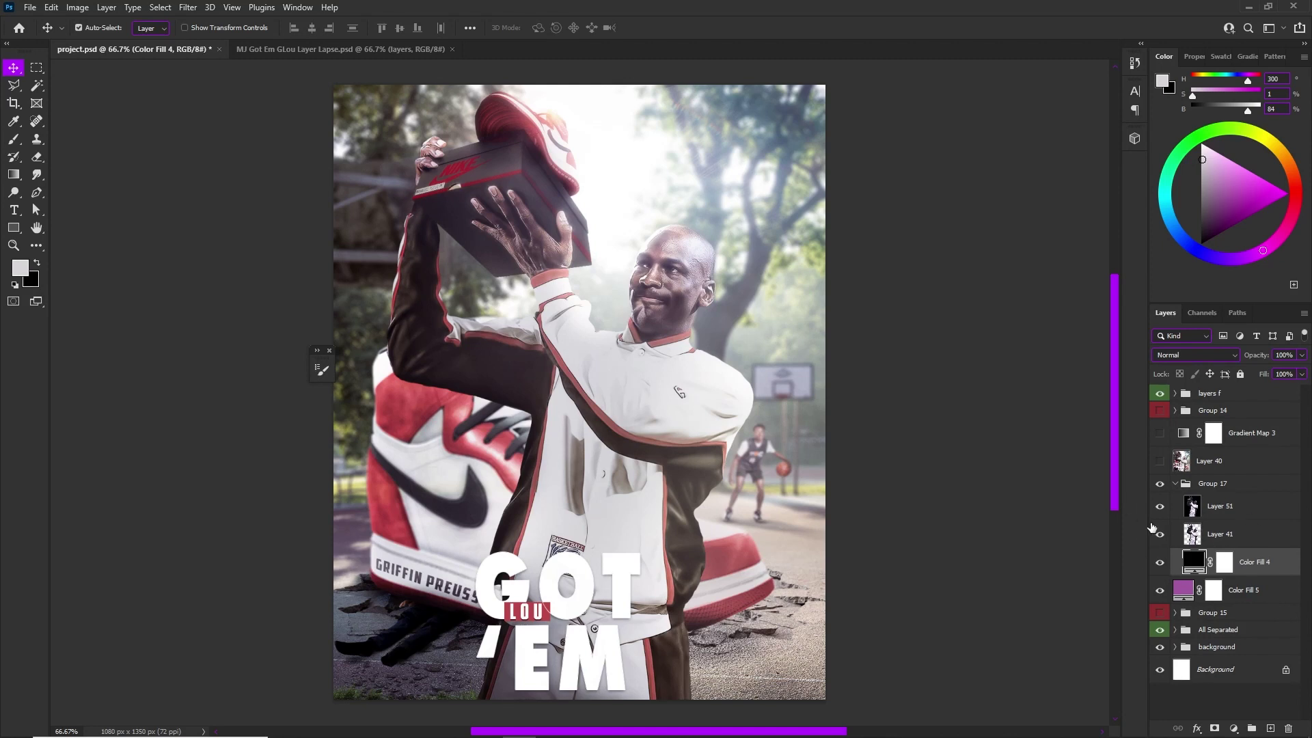
shift+click(1243, 432)
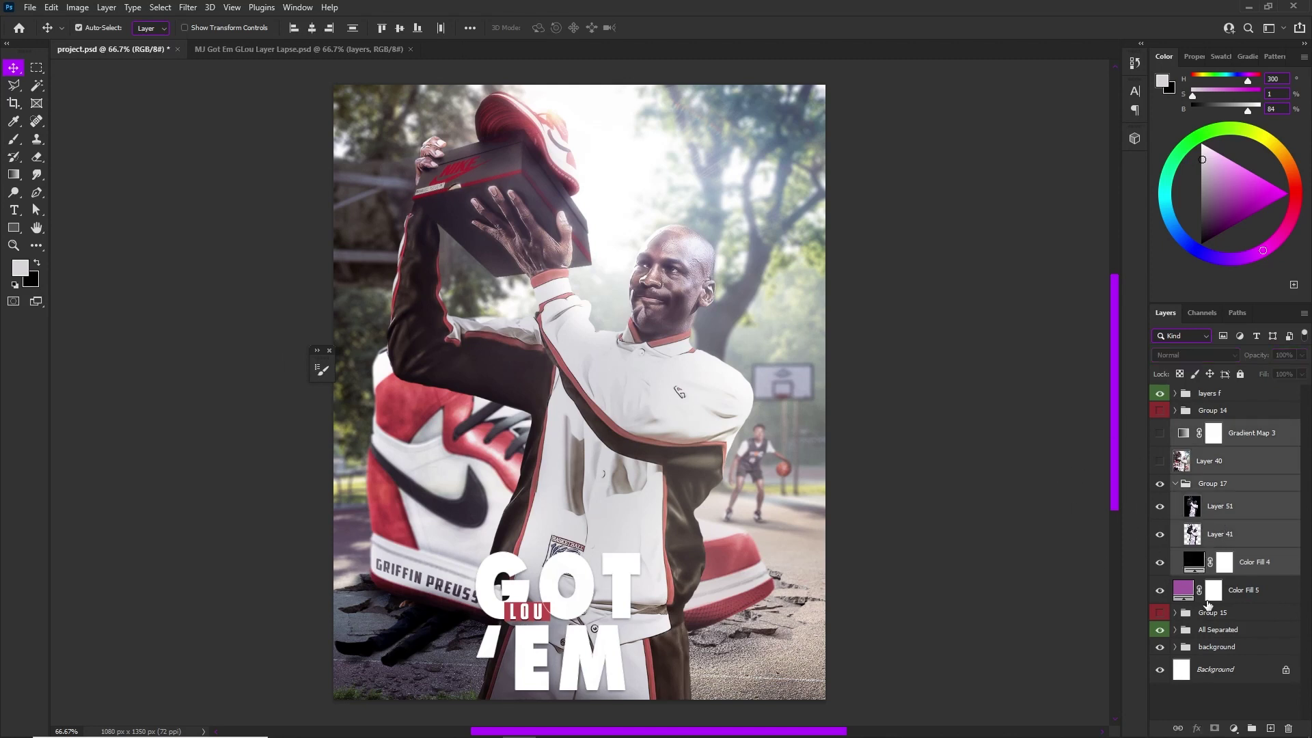
click(1255, 562)
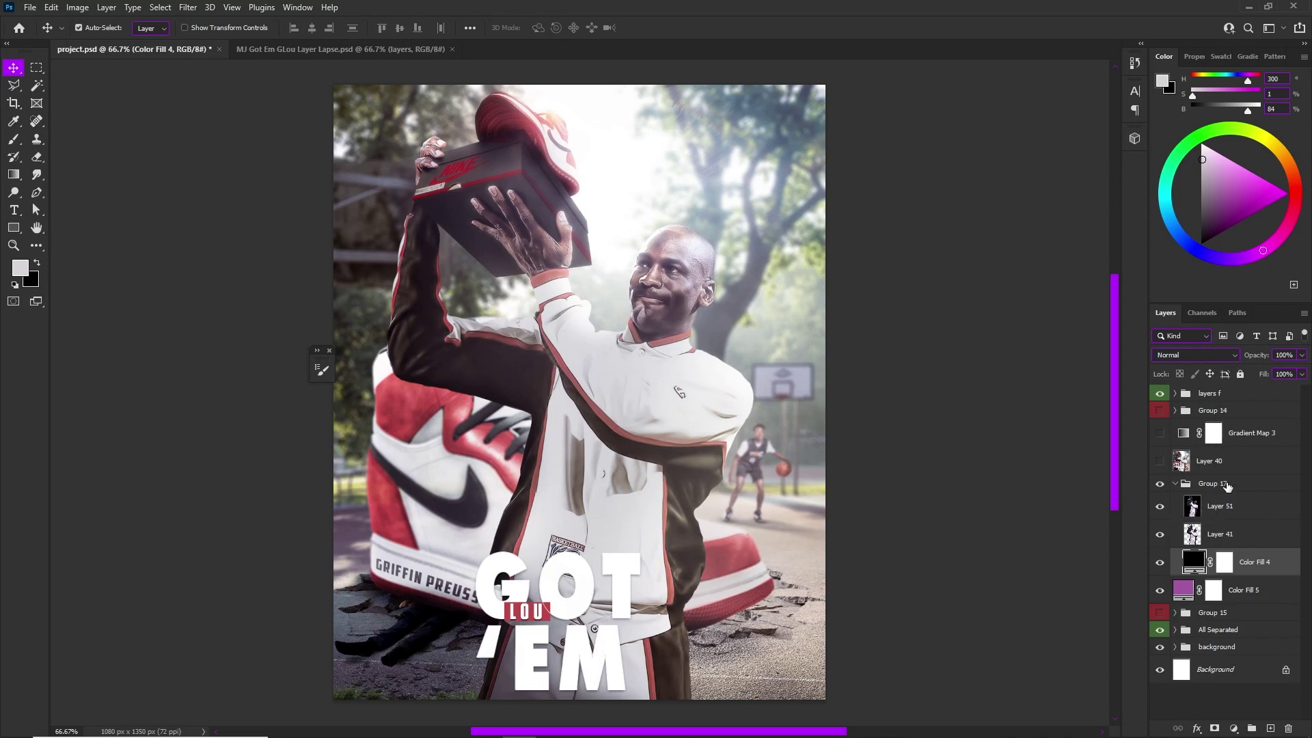
shift+click(1243, 444)
click(1259, 560)
shift+click(1234, 512)
click(1239, 518)
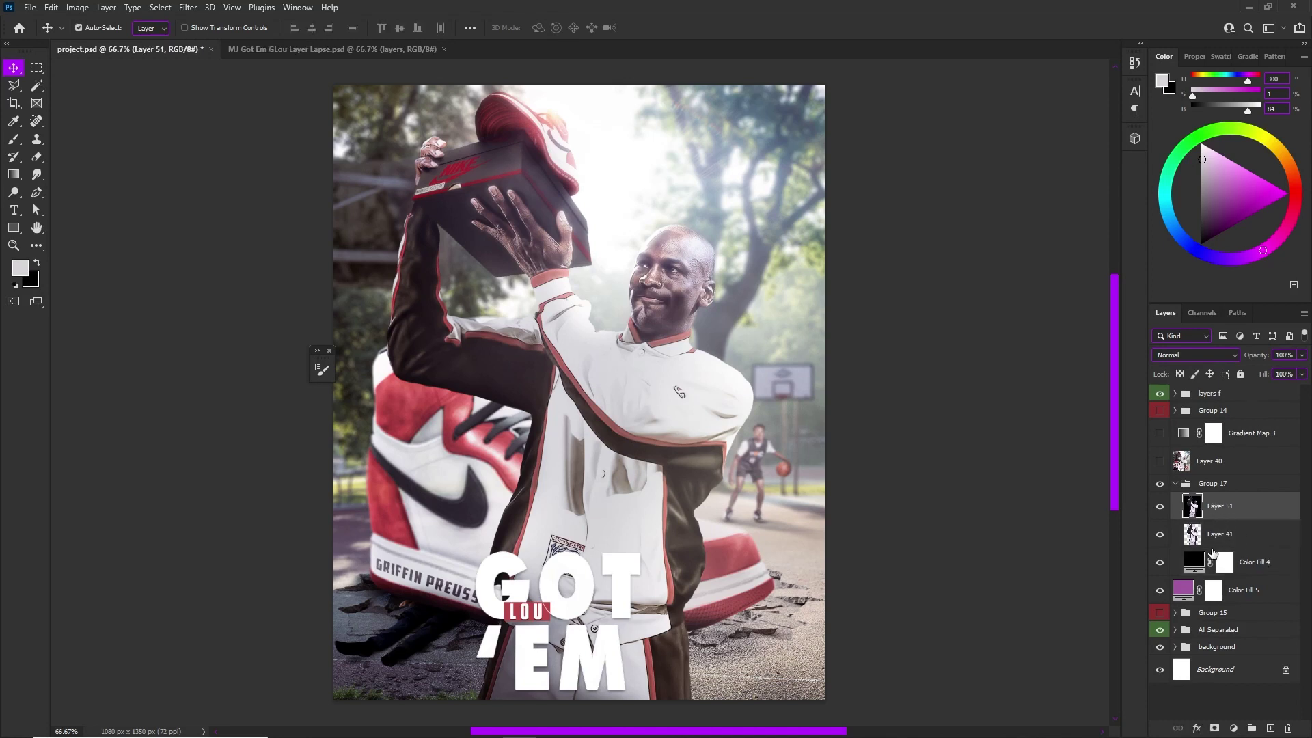
click(1261, 561)
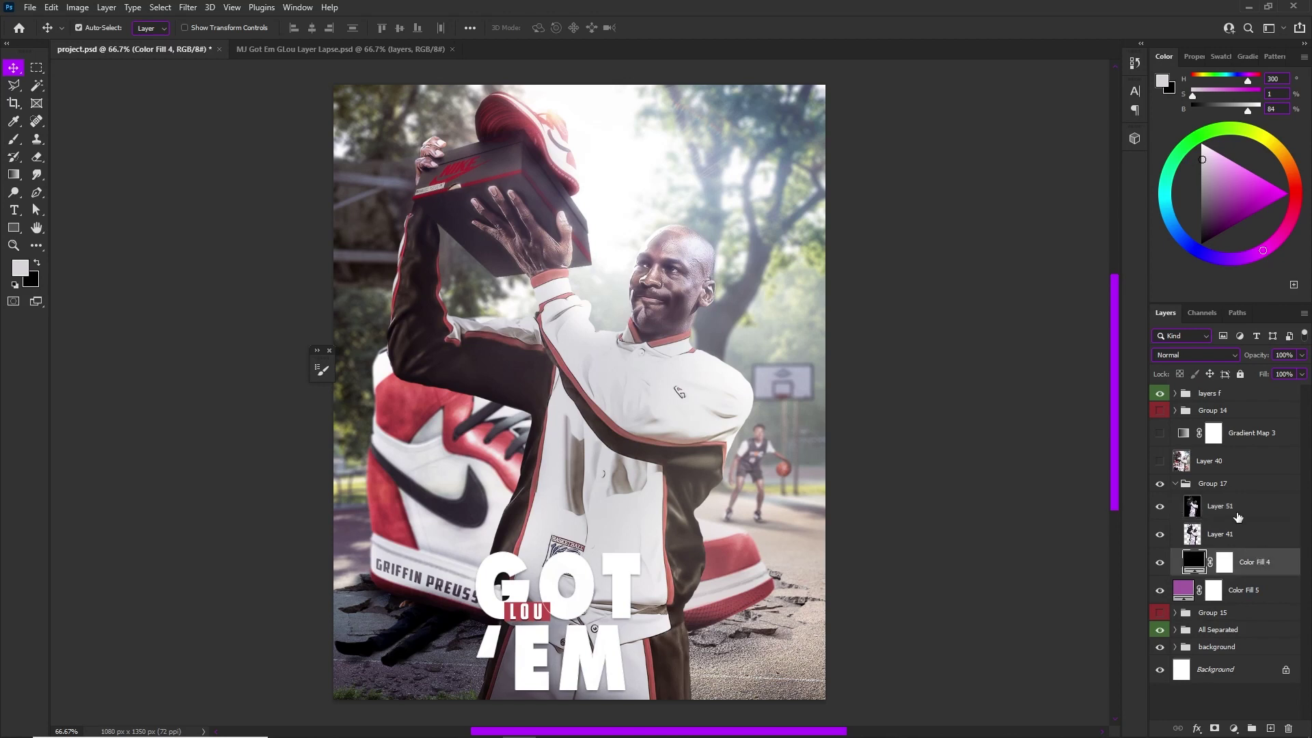
shift+click(1235, 445)
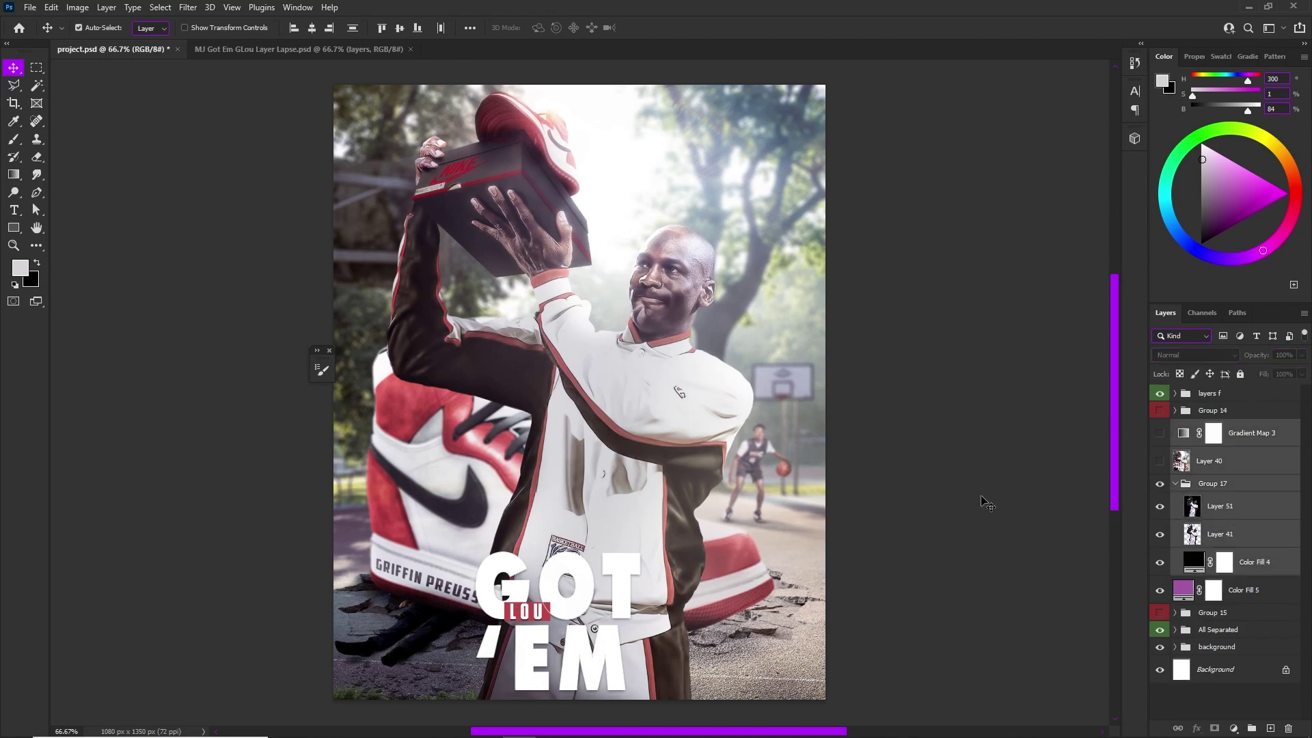
- Remove Layer 51, Layer 40 and Gradient Map 3 from the layer selection, and reselect the whole range from Color Fill 4
key(ctrl)
ctrl+click(1226, 517)
ctrl+click(1237, 471)
ctrl+click(1227, 443)
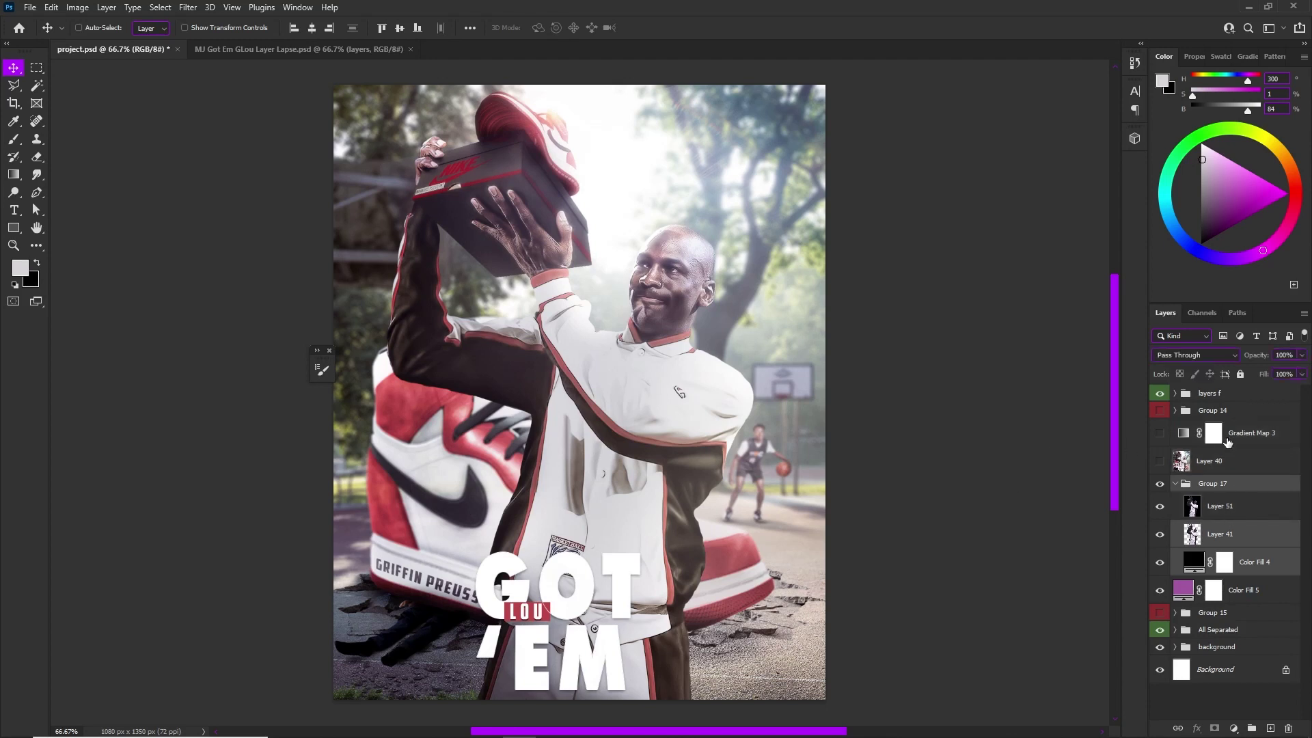
click(1240, 571)
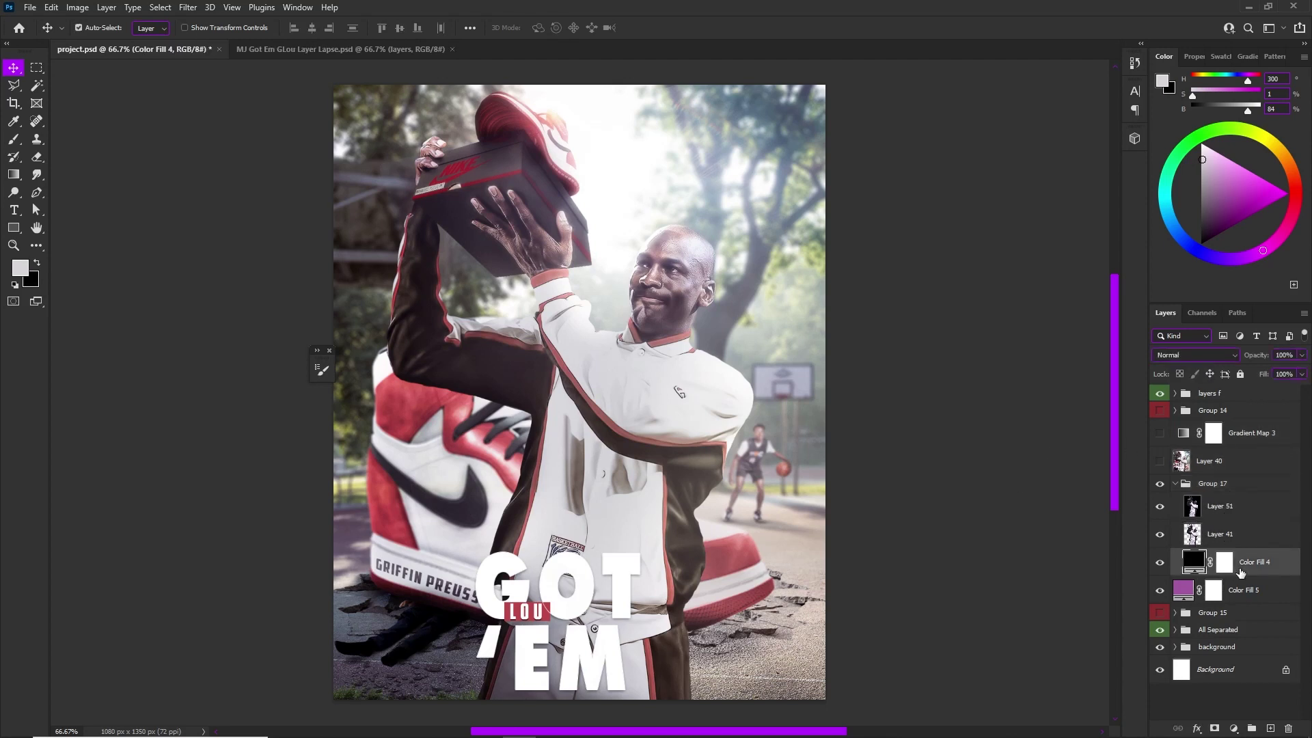
shift+click(1240, 437)
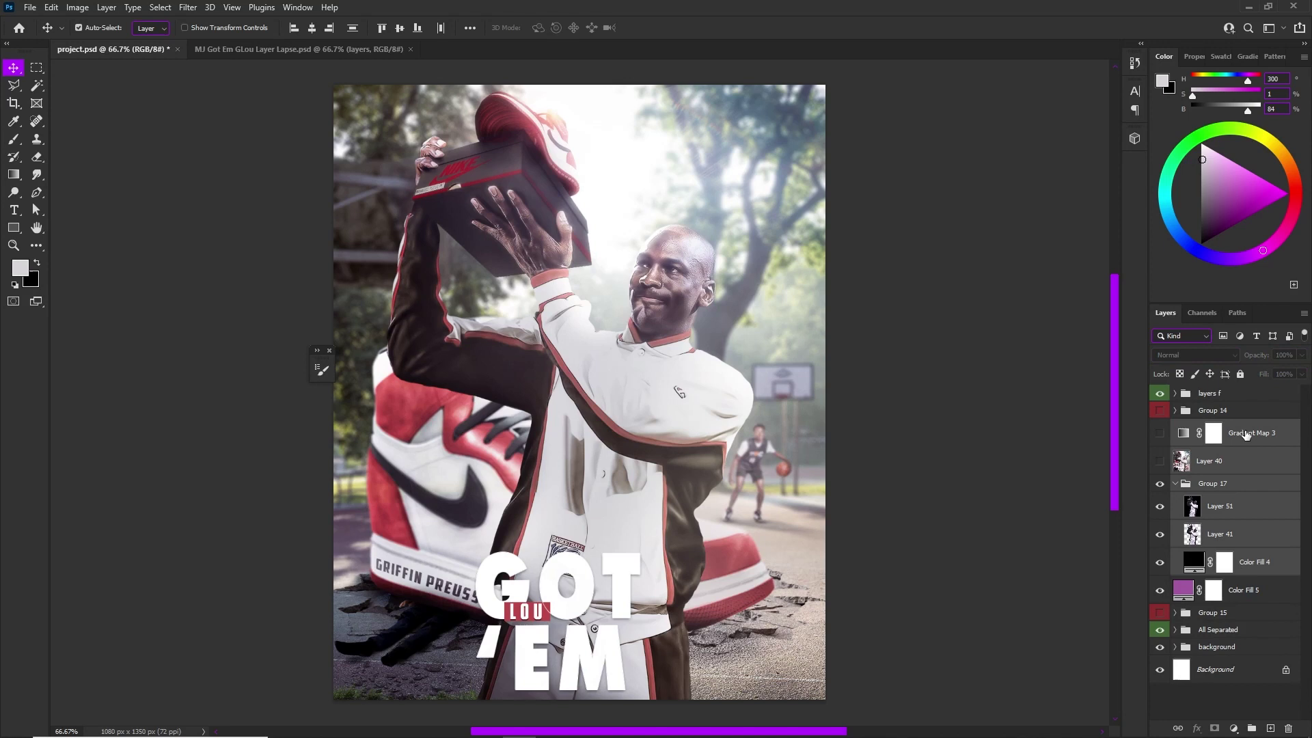
- Group Color Fill 4, Layer 41 and Layer 51 inside Group 17, and ungroup them again
click(1227, 533)
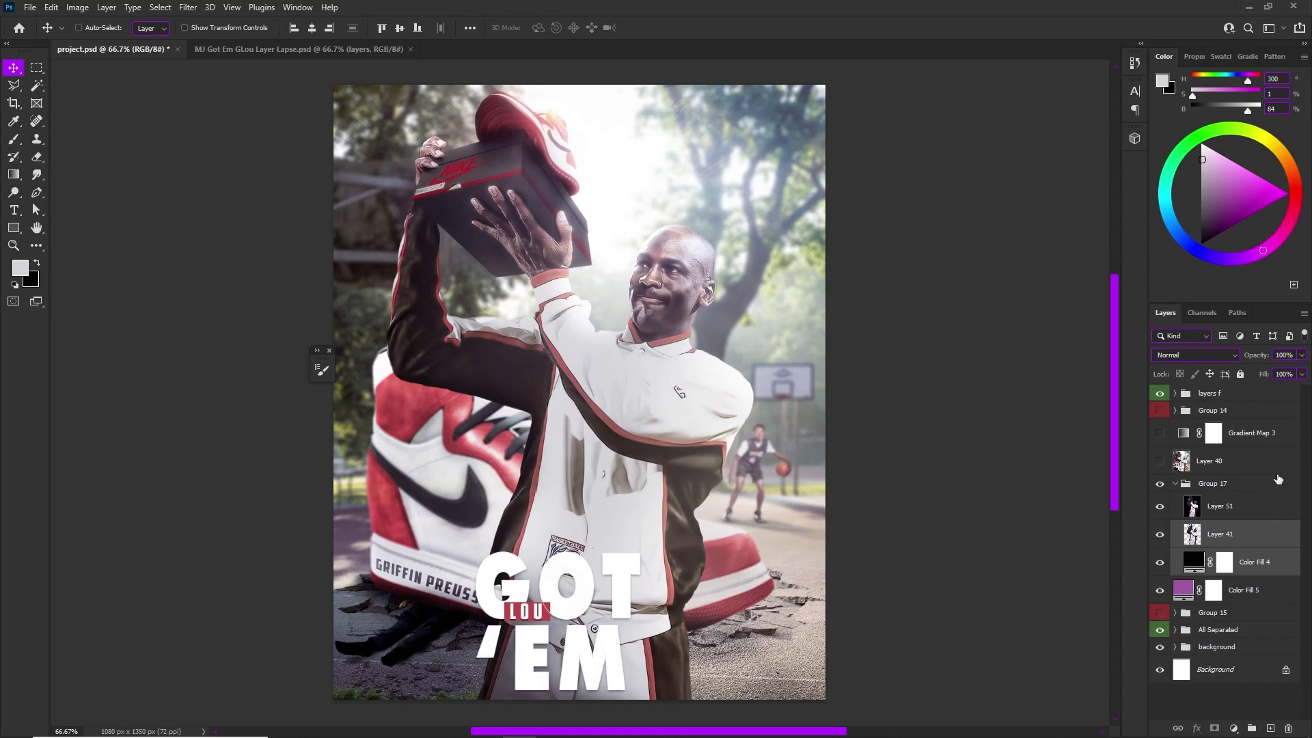
click(1251, 557)
shift+click(1248, 535)
shift+click(1247, 507)
key(ctrl+g)
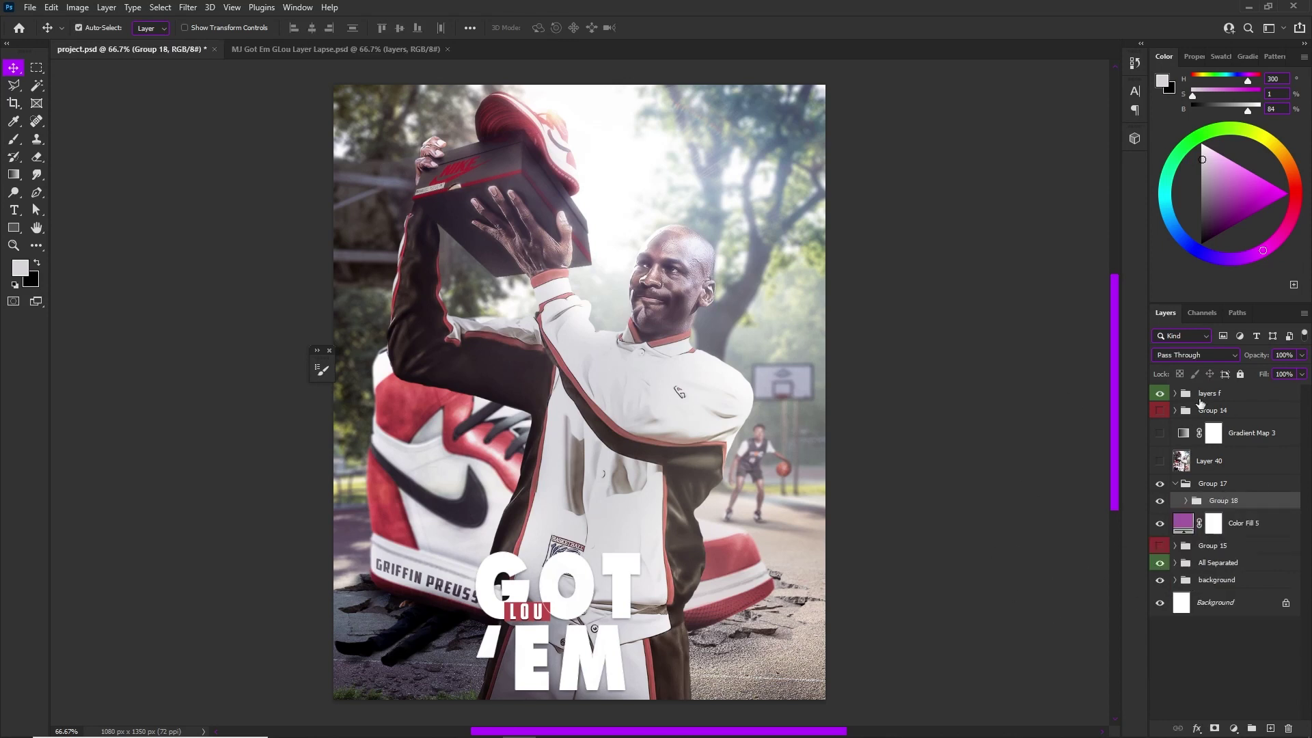
key(ctrl+shift+g)
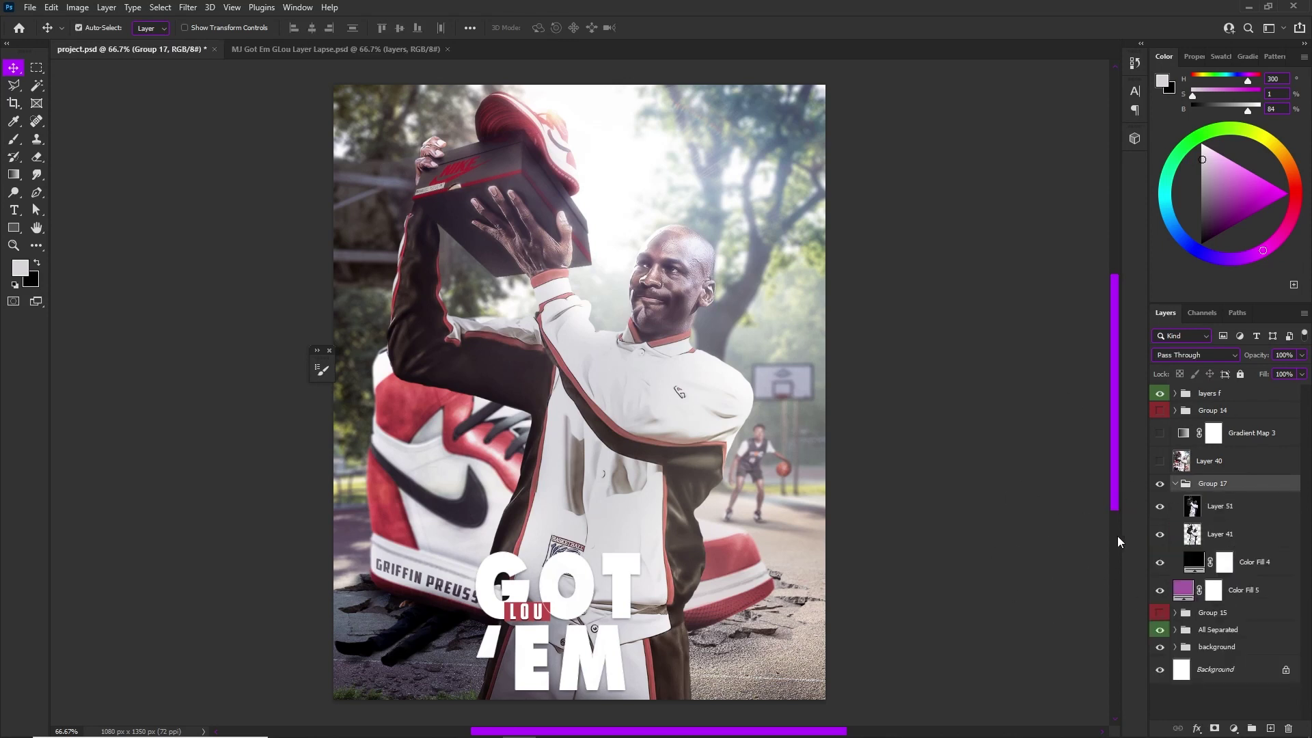
- Hide the photo flare layer inside the All Separated group
click(1242, 575)
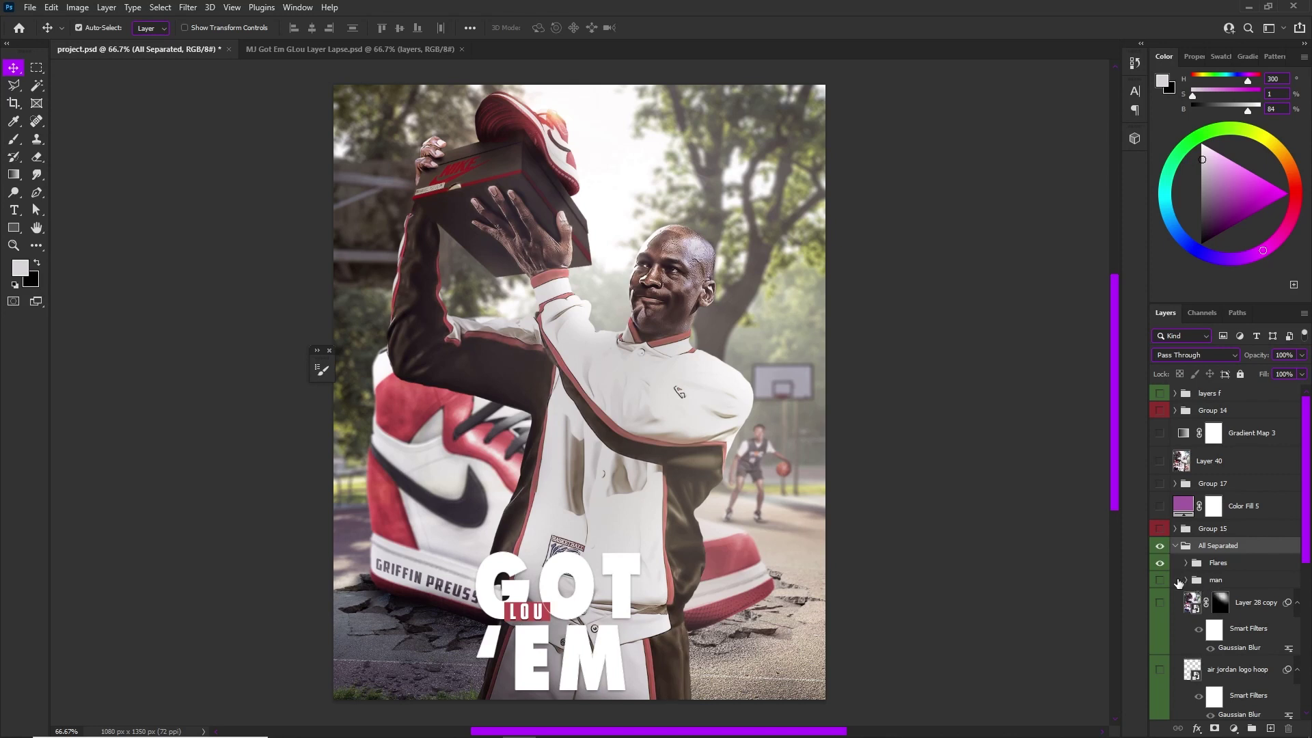
click(1160, 563)
scroll(1162, 567, down, 3)
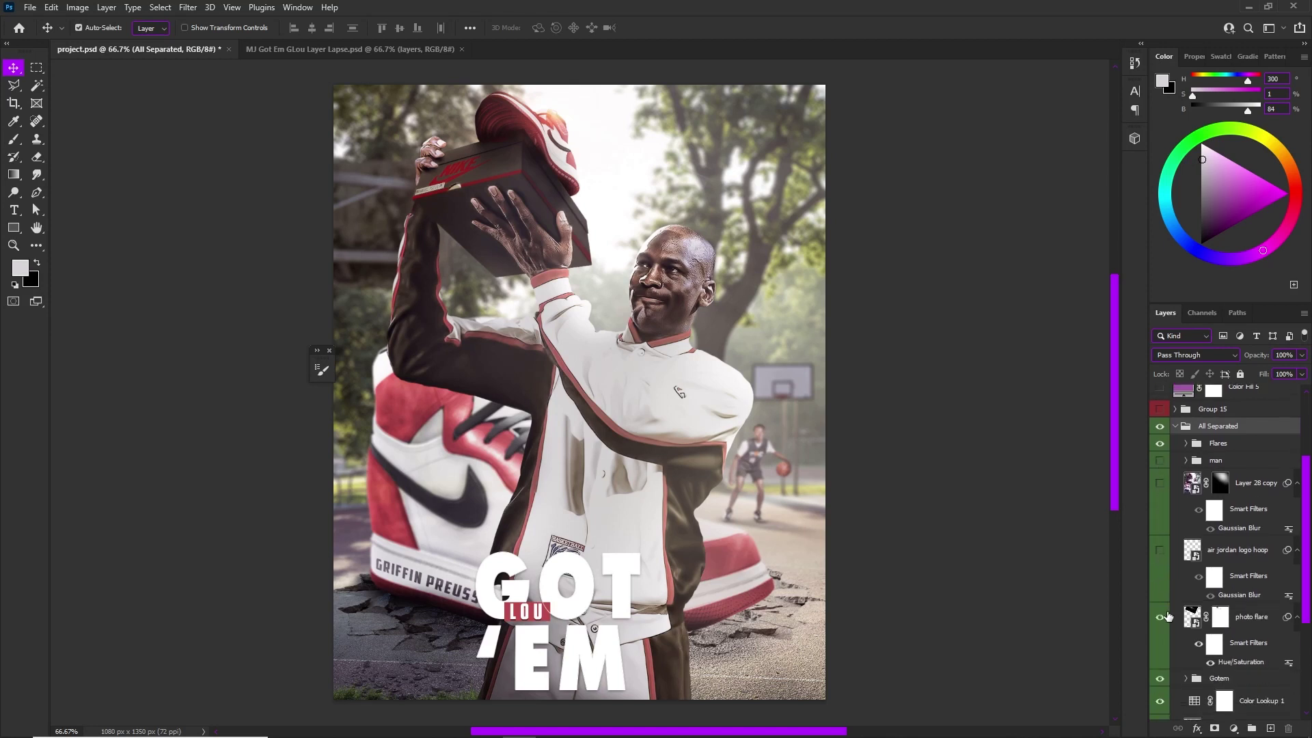
click(1161, 618)
click(1162, 619)
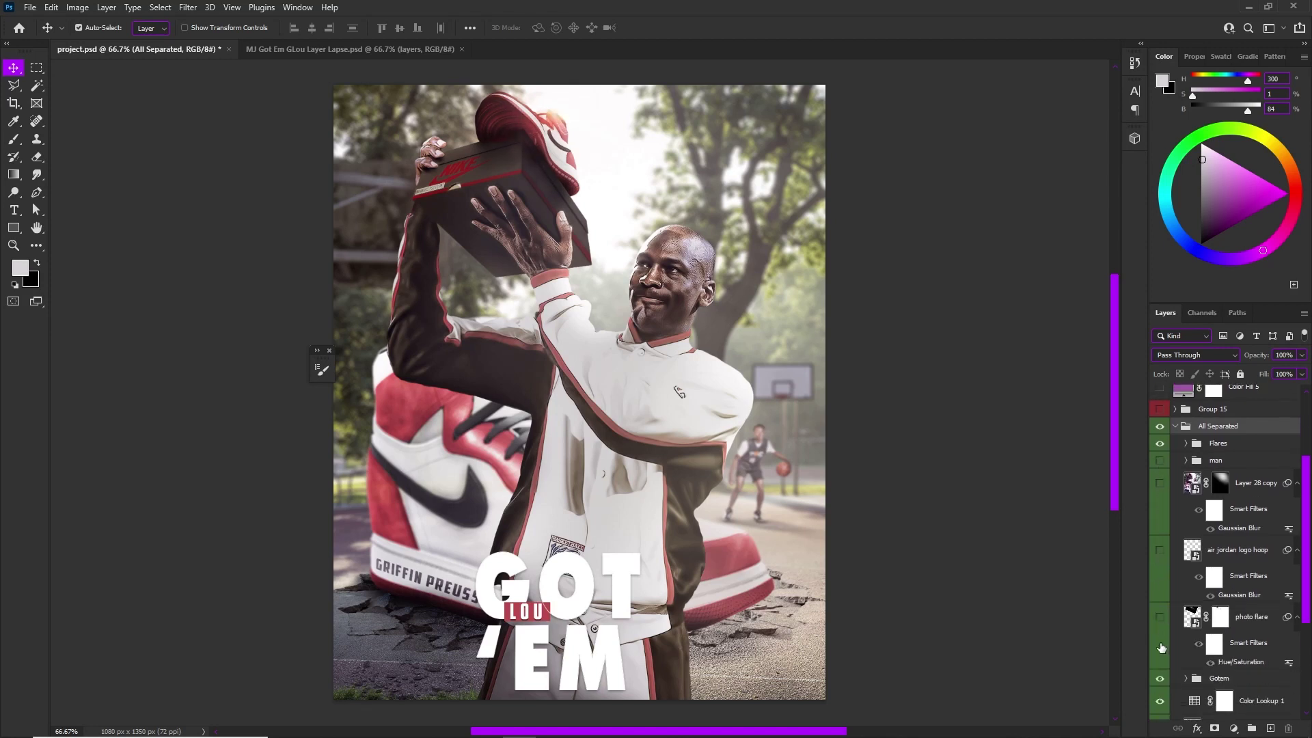
- Show the photo flare layer again and toggle Gotem and Layer 8 off and on to preview their effect on the poster
click(1160, 680)
click(1160, 679)
scroll(1160, 680, down, 1)
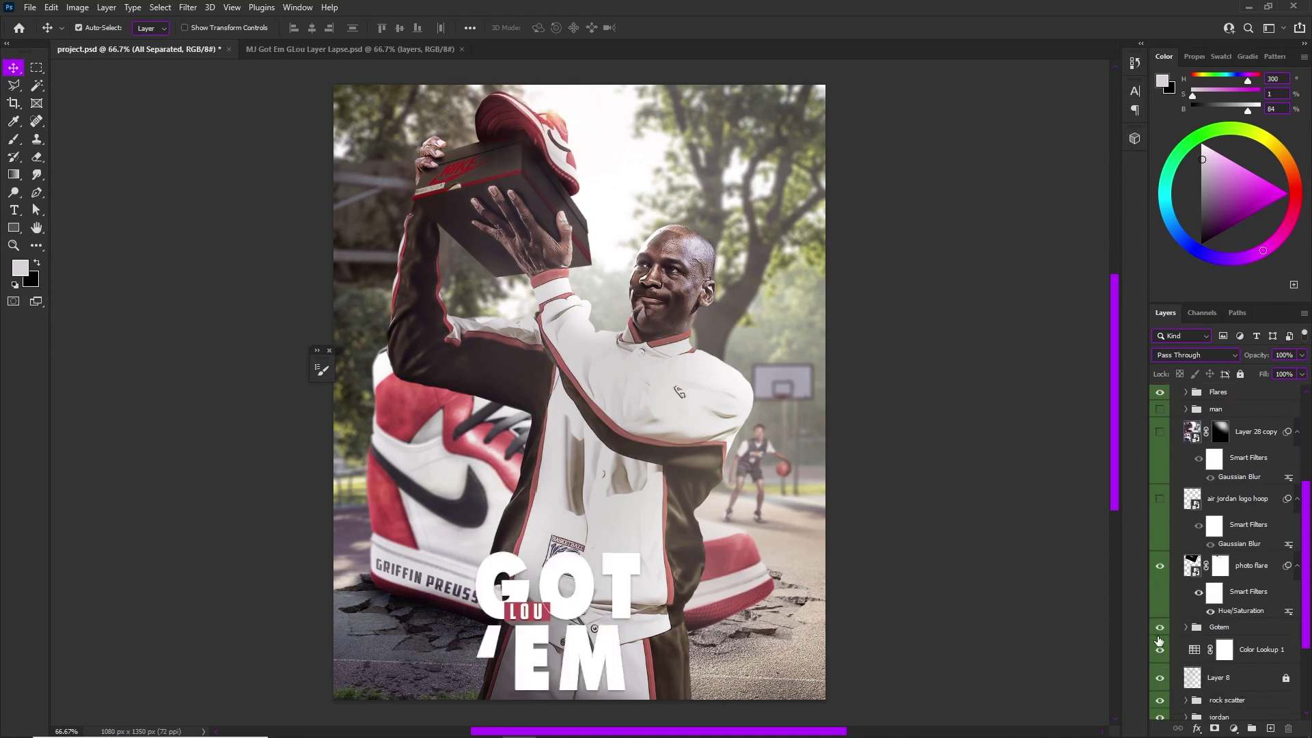
click(1160, 629)
click(1160, 629)
click(1160, 678)
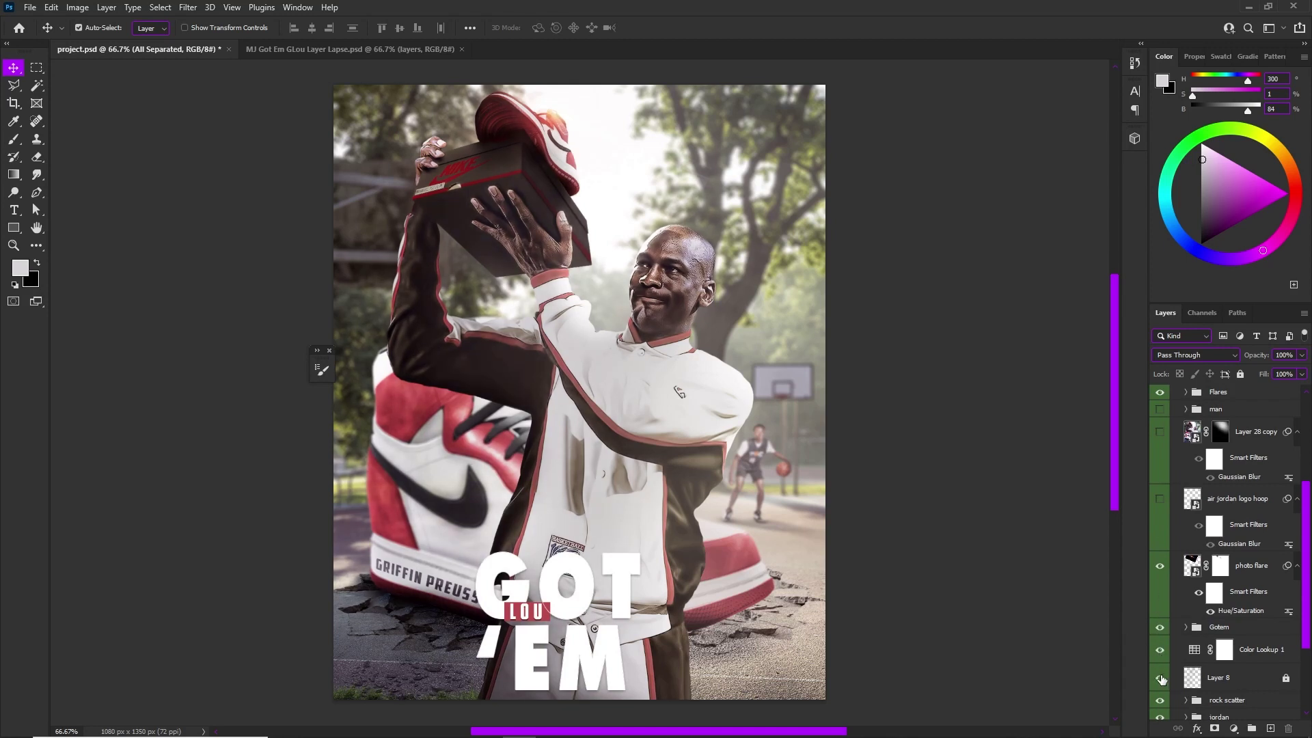
click(1160, 678)
click(1161, 678)
click(1162, 679)
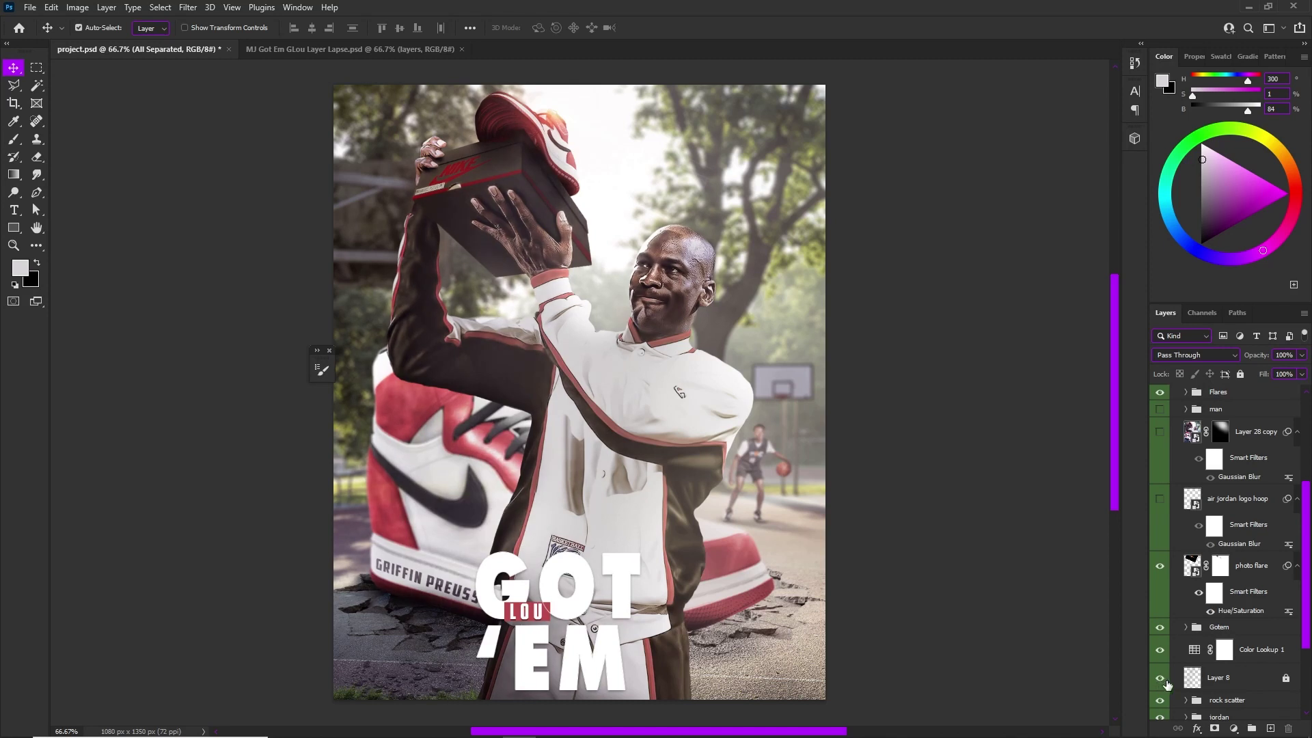
scroll(1165, 684, up, 3)
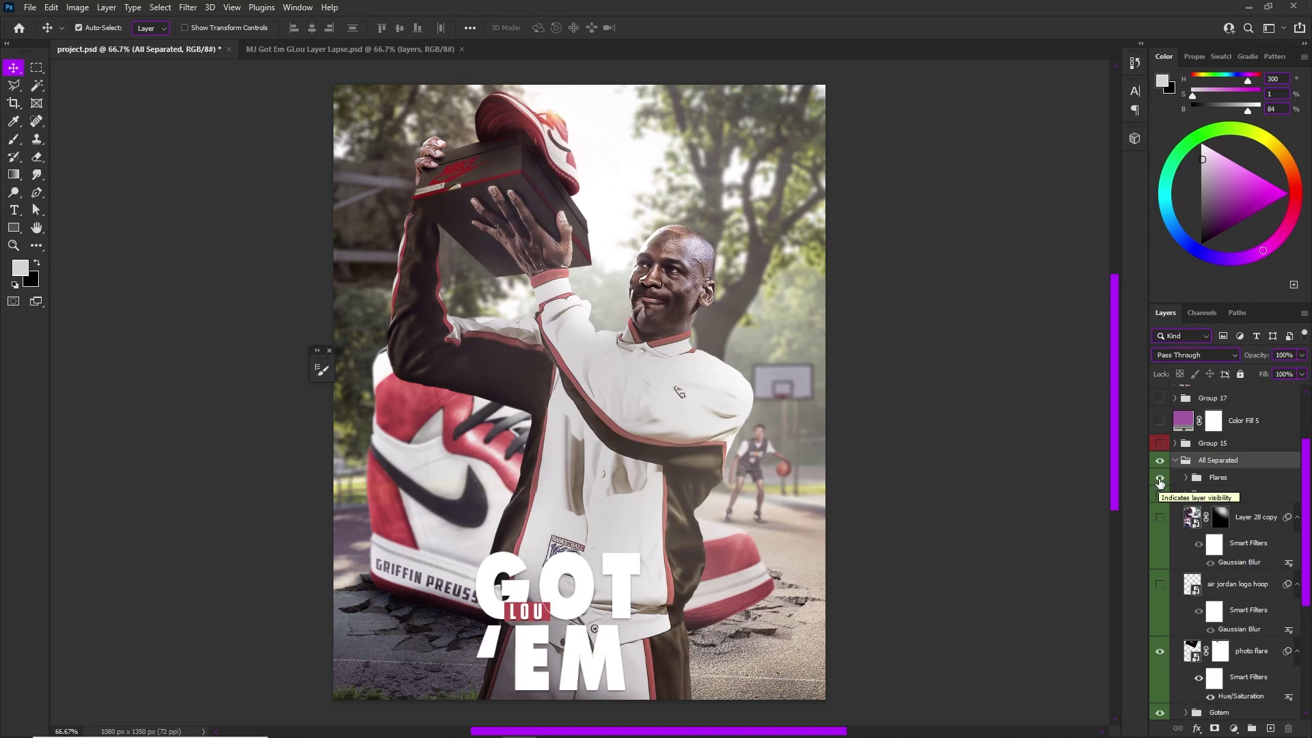
- Hide photo flare, Gotem, Color Lookup 1 and Layer 8 inside the All Separated group, and collapse the group
scroll(1160, 481, down, 2)
click(1160, 582)
click(1160, 644)
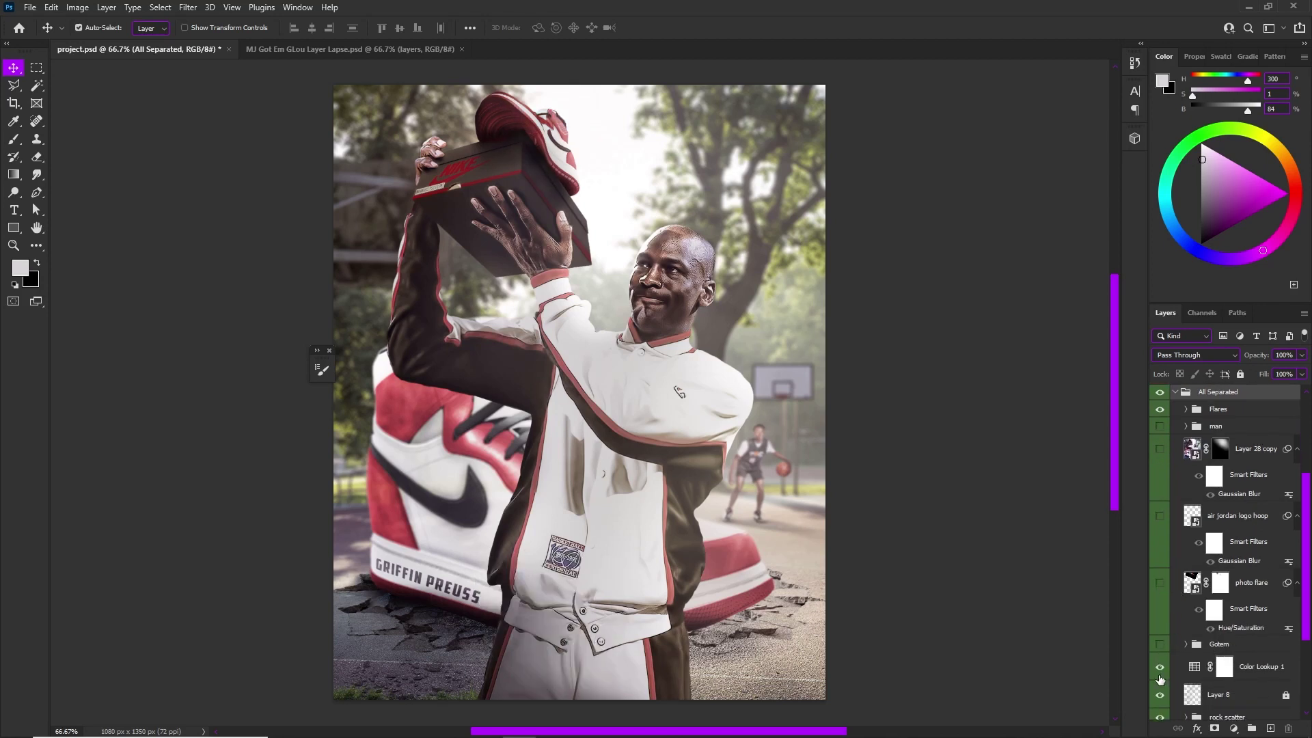
click(1160, 666)
click(1161, 695)
scroll(1175, 551, up, 5)
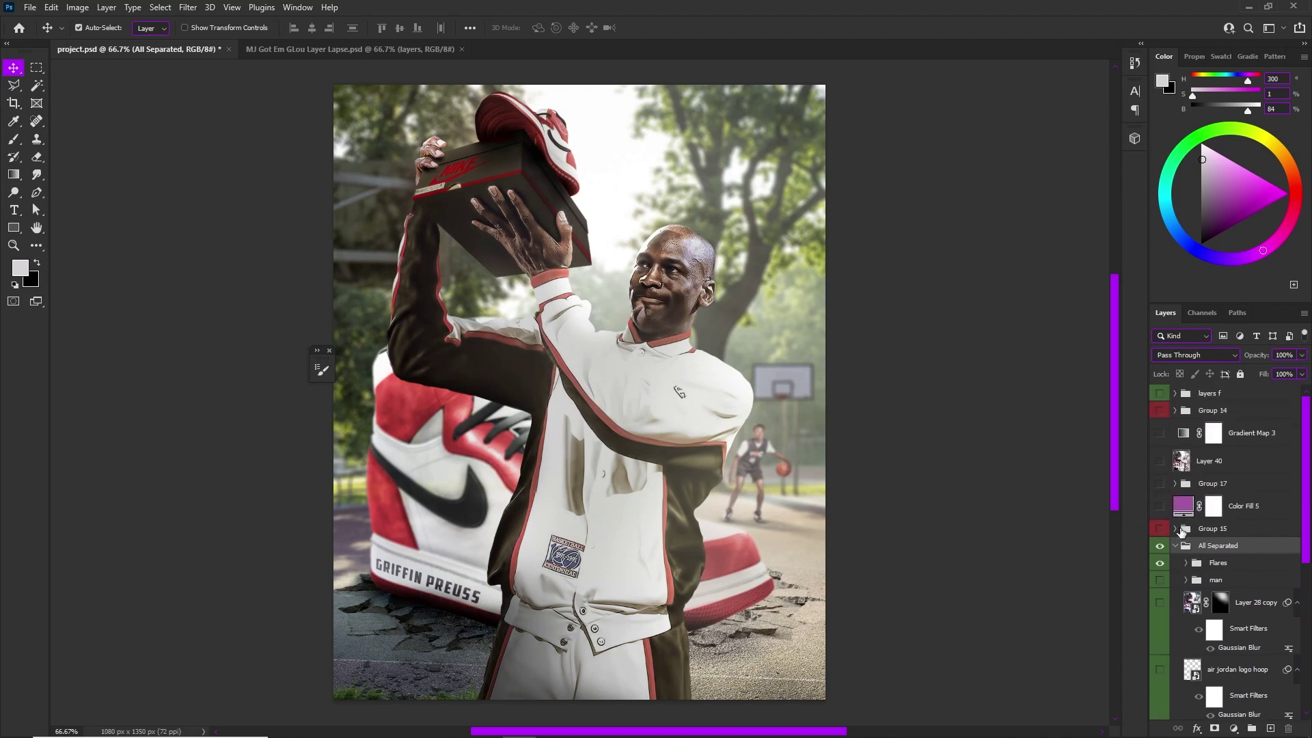
click(1176, 546)
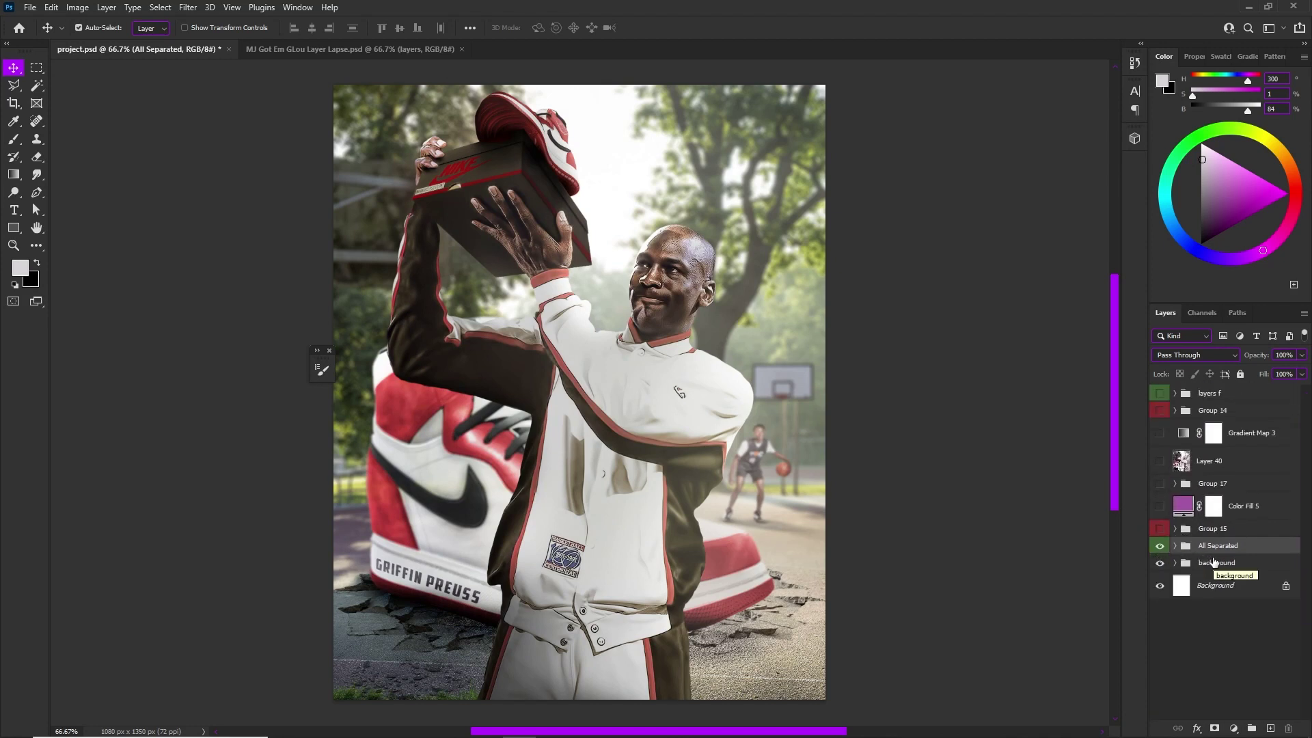
- Stamp all visible layers onto a new layer above All Separated, and hide All Separated and background to view the stamp alone
key(ctrl+shift+alt+e)
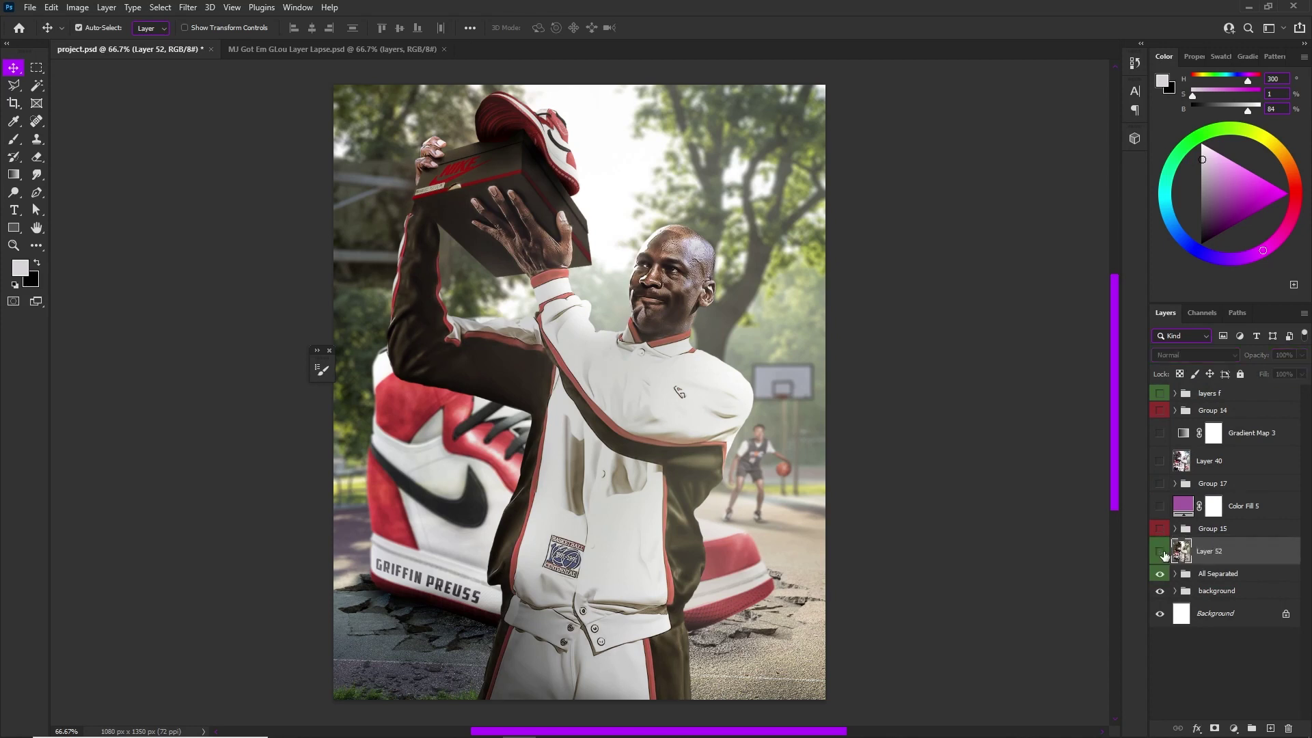
click(1160, 573)
click(1161, 590)
click(1160, 551)
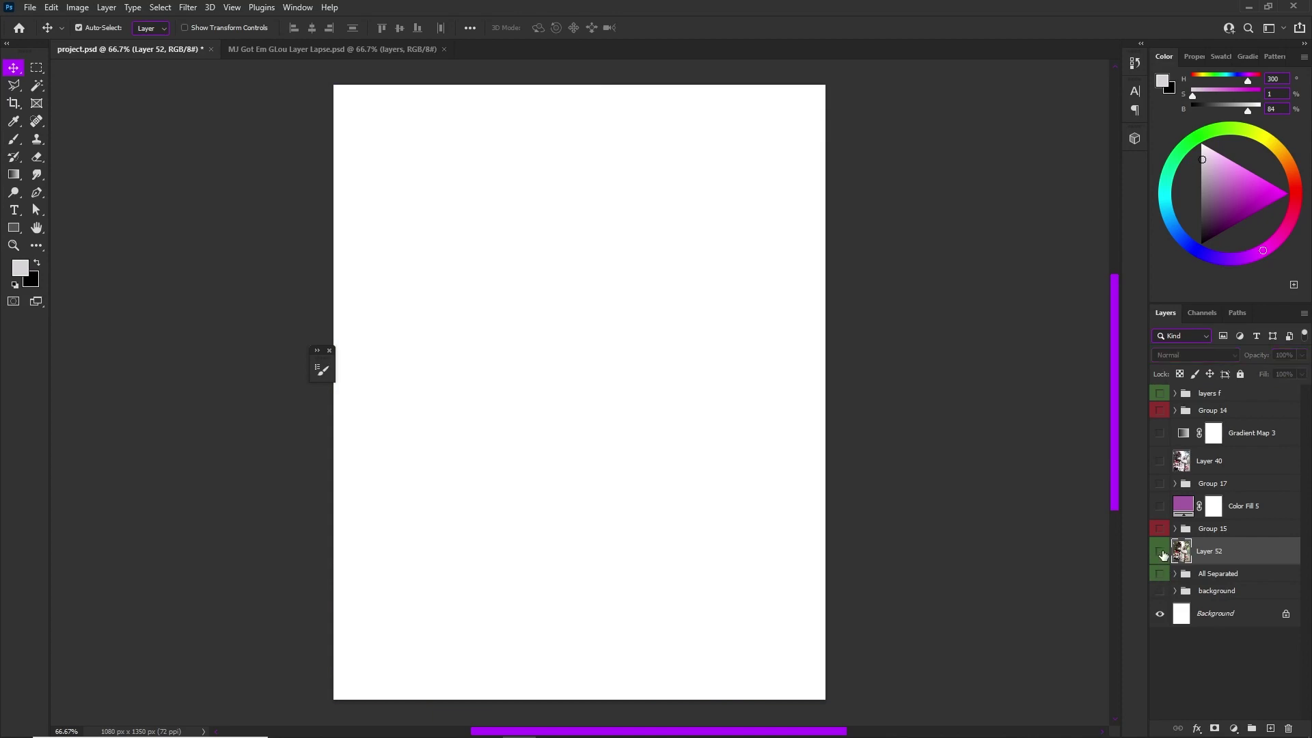
click(1160, 551)
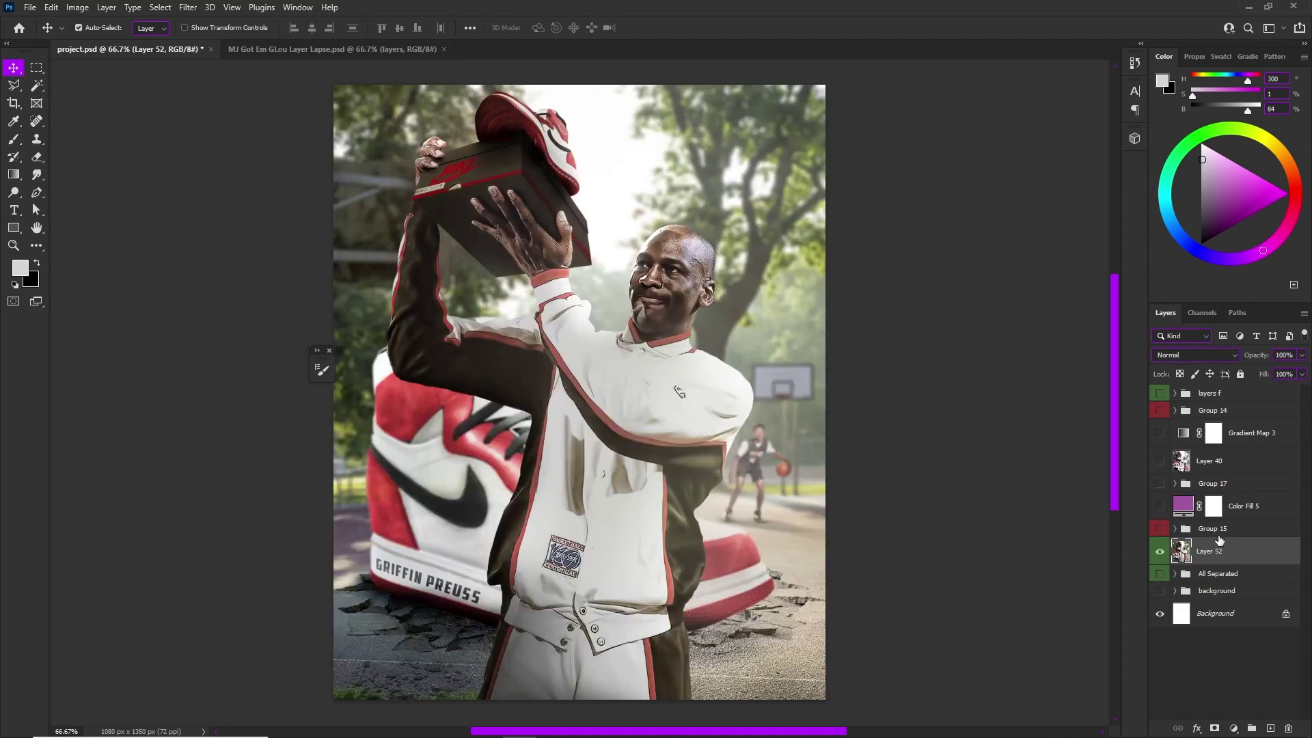
- Show the background and All Separated groups, hide the stamped layer, and expand All Separated
click(1160, 591)
click(1161, 553)
click(1176, 574)
click(1161, 552)
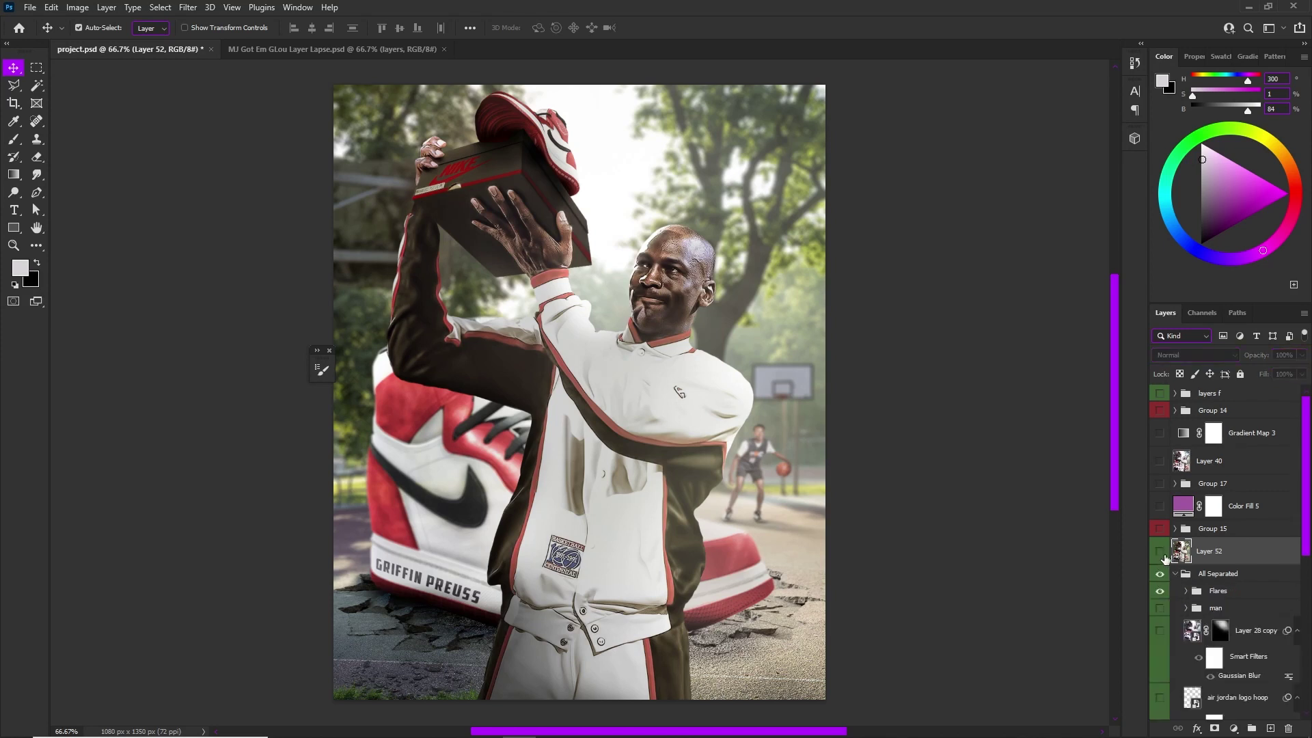
- Show man, Layer 28 copy, air jordan logo hoop, photo flare and Gotem inside All Separated, and collapse the group
click(1162, 632)
scroll(1164, 639, down, 3)
click(1162, 646)
click(1161, 706)
click(1160, 578)
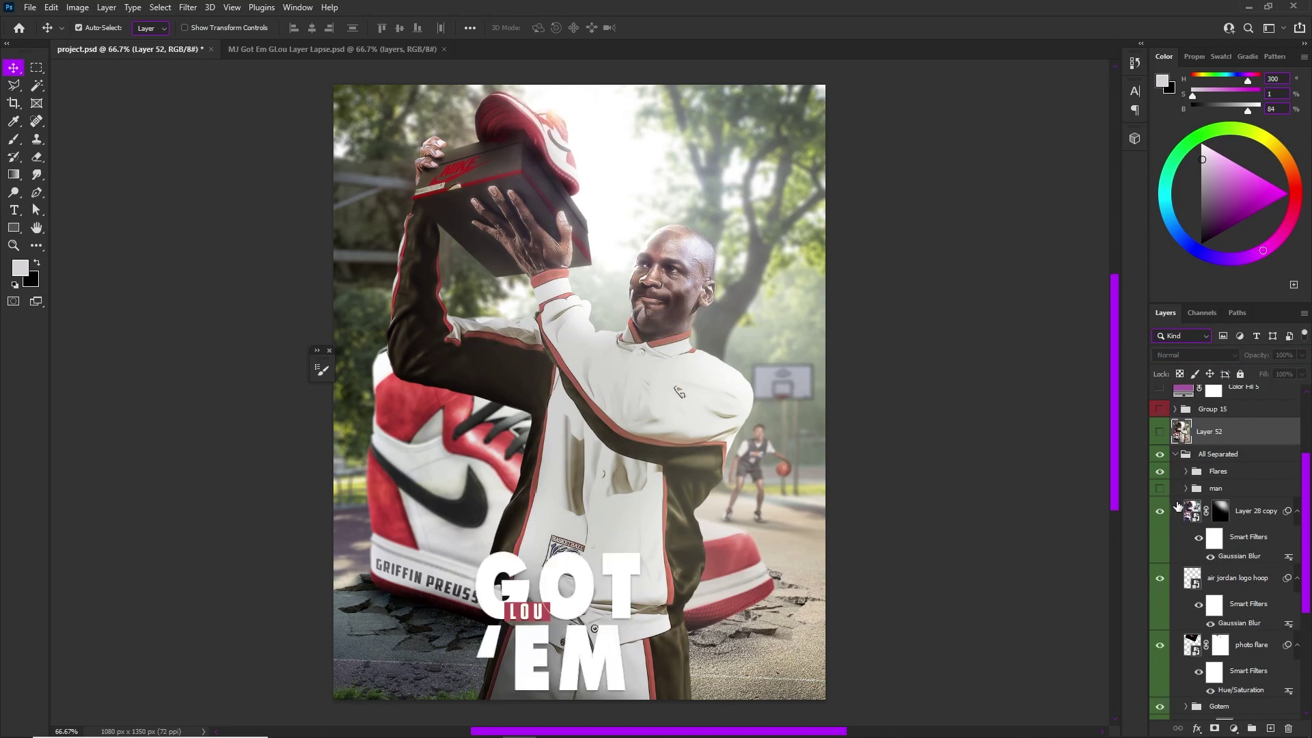
click(1160, 512)
click(1160, 488)
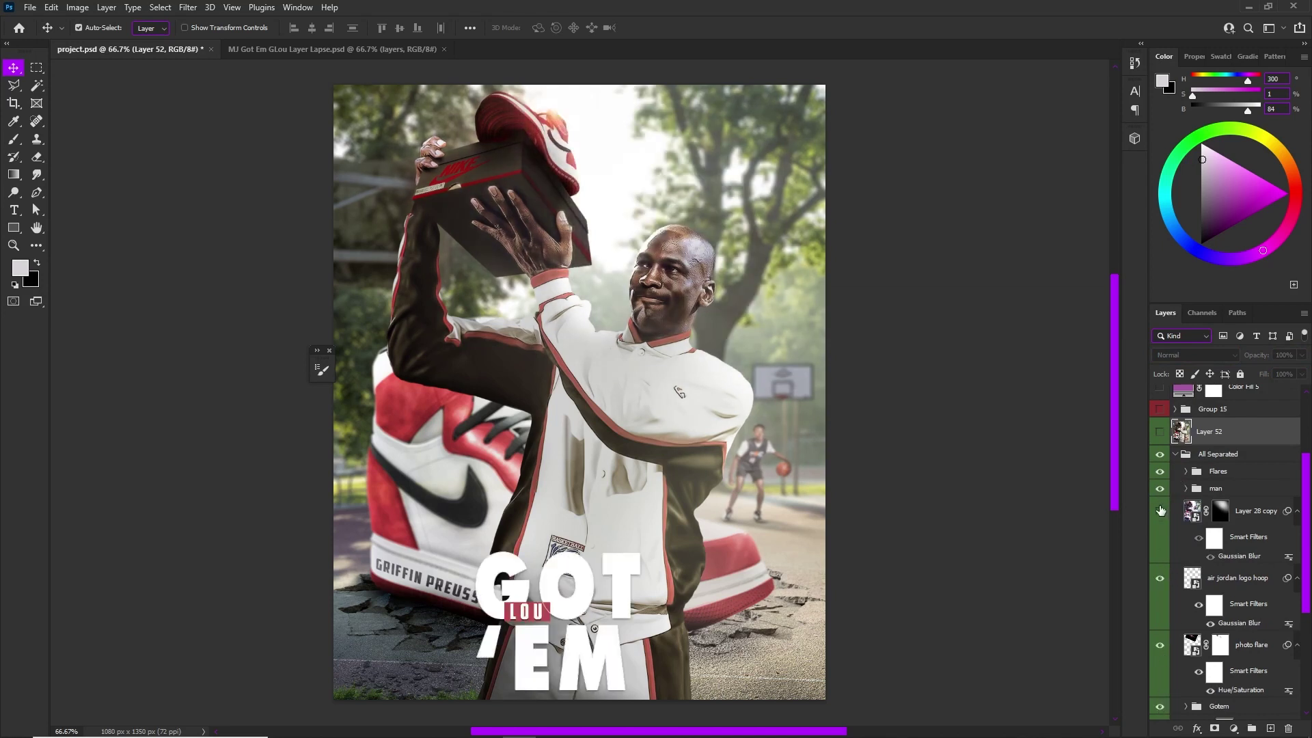
click(1176, 453)
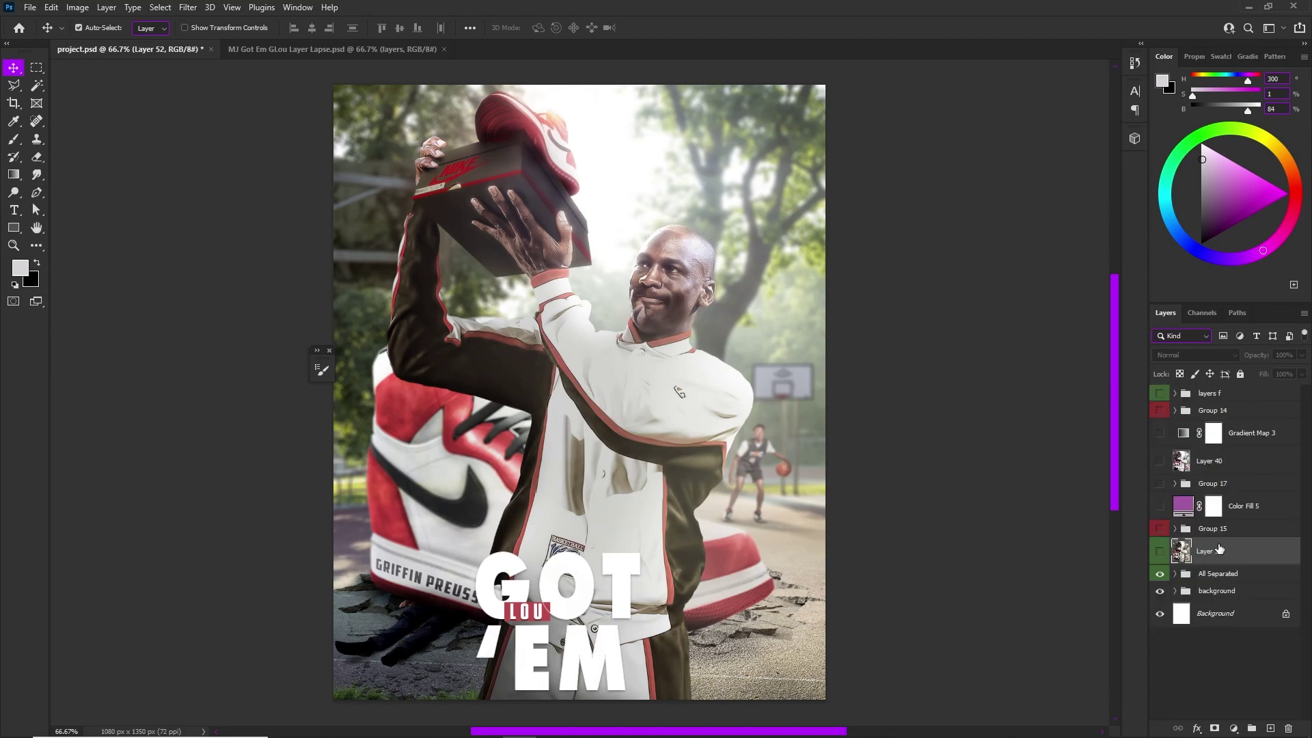
- Stamp the visible layers onto another new layer above All Separated, and toggle Layer 52 to compare the two stamped versions
click(1219, 574)
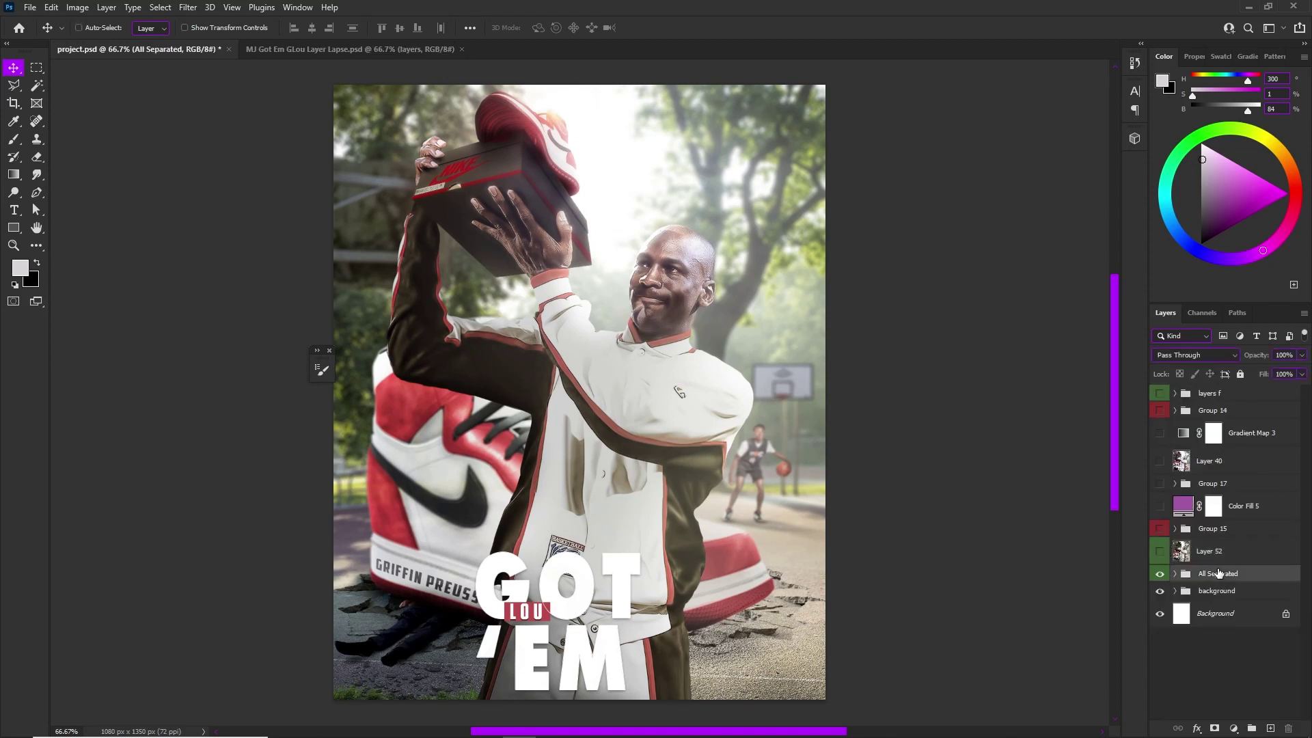
key(ctrl+shift+alt+e)
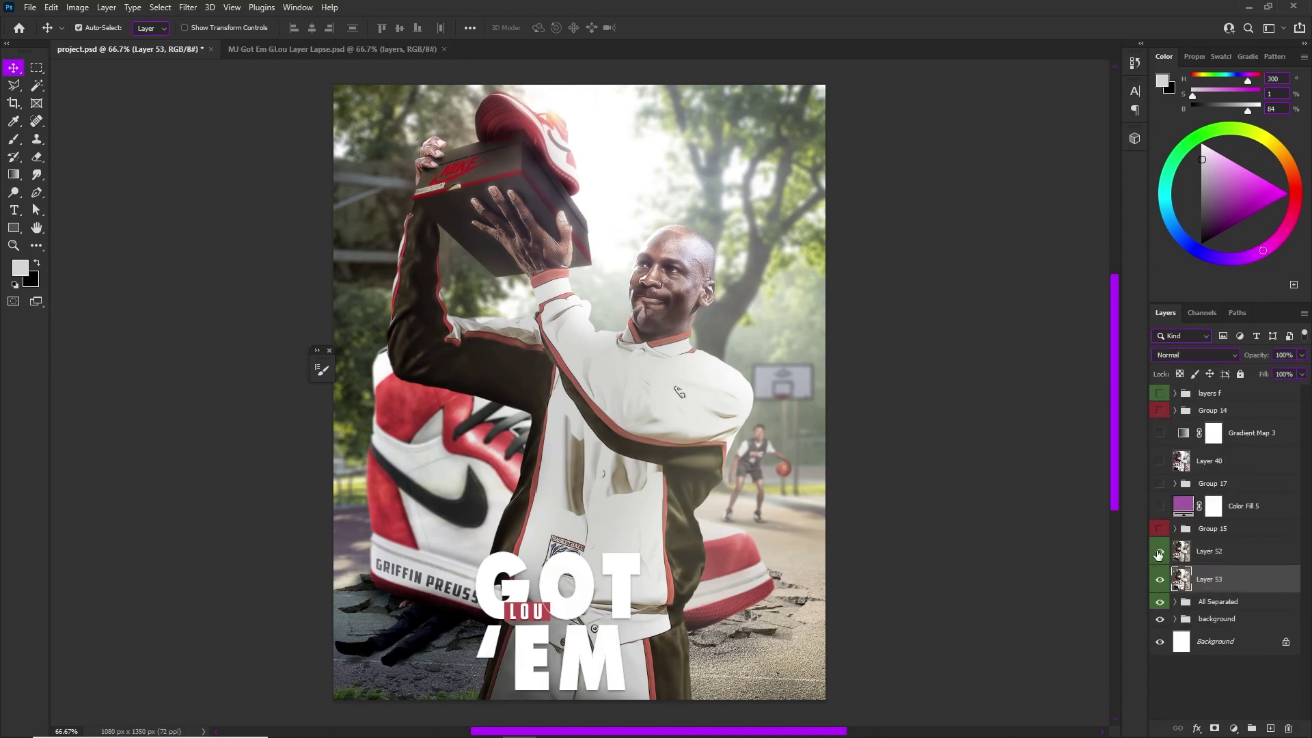
click(1159, 554)
click(1160, 552)
click(1160, 552)
click(1169, 555)
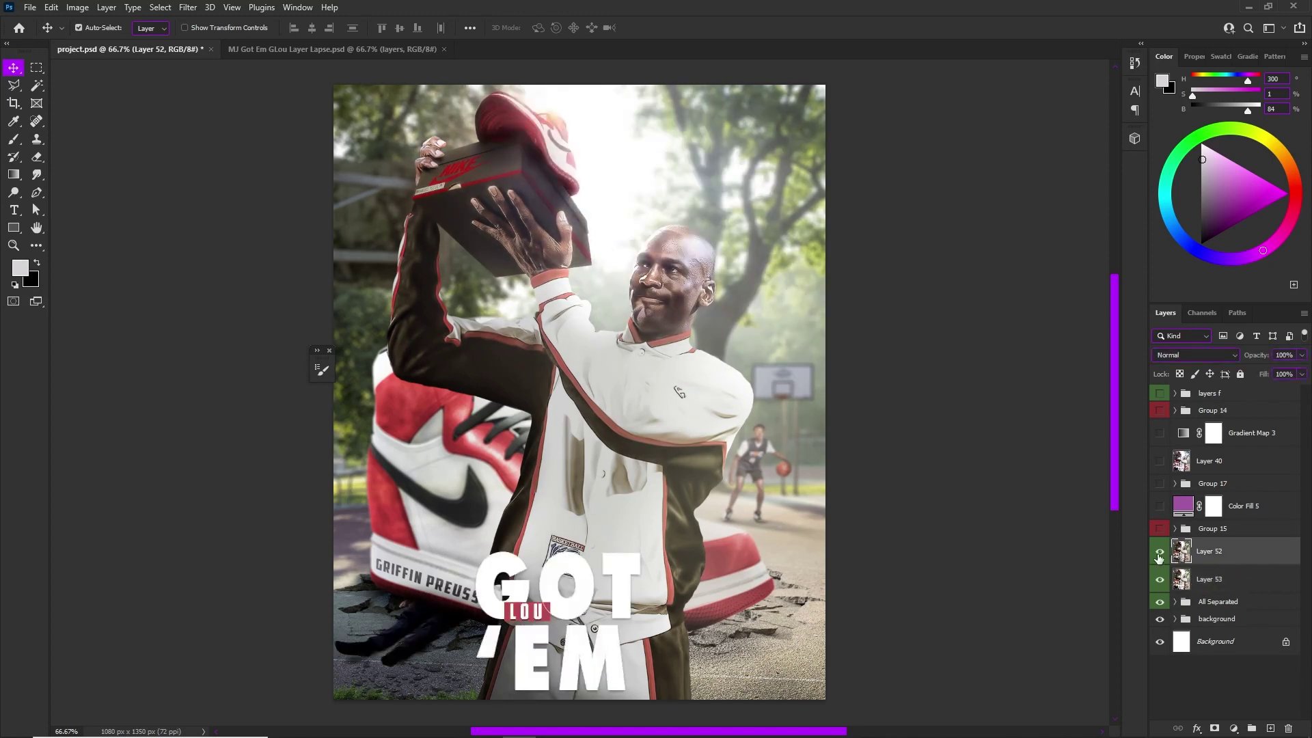
click(1160, 554)
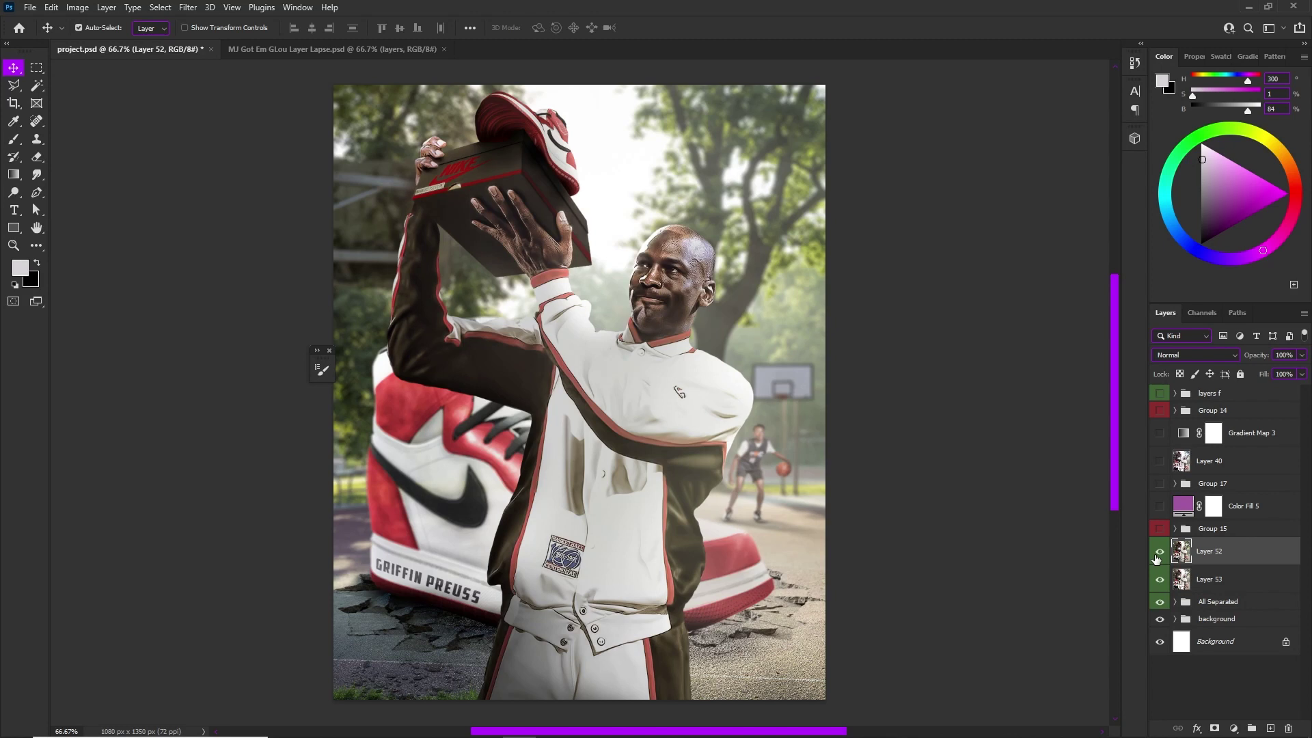
- Hide Layer 52 and Layer 53, make the layers f group visible, and expand it to list its stamped layers
click(1203, 579)
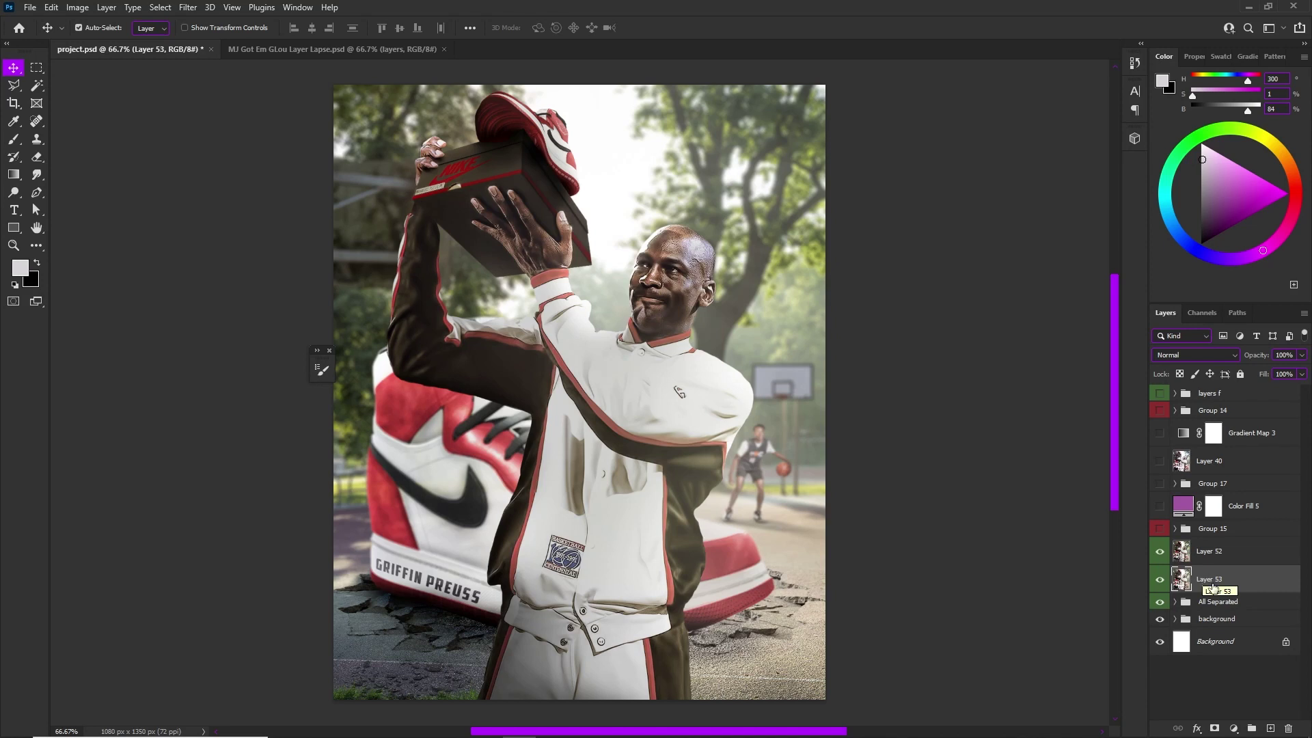
drag(1159, 580, 1148, 395)
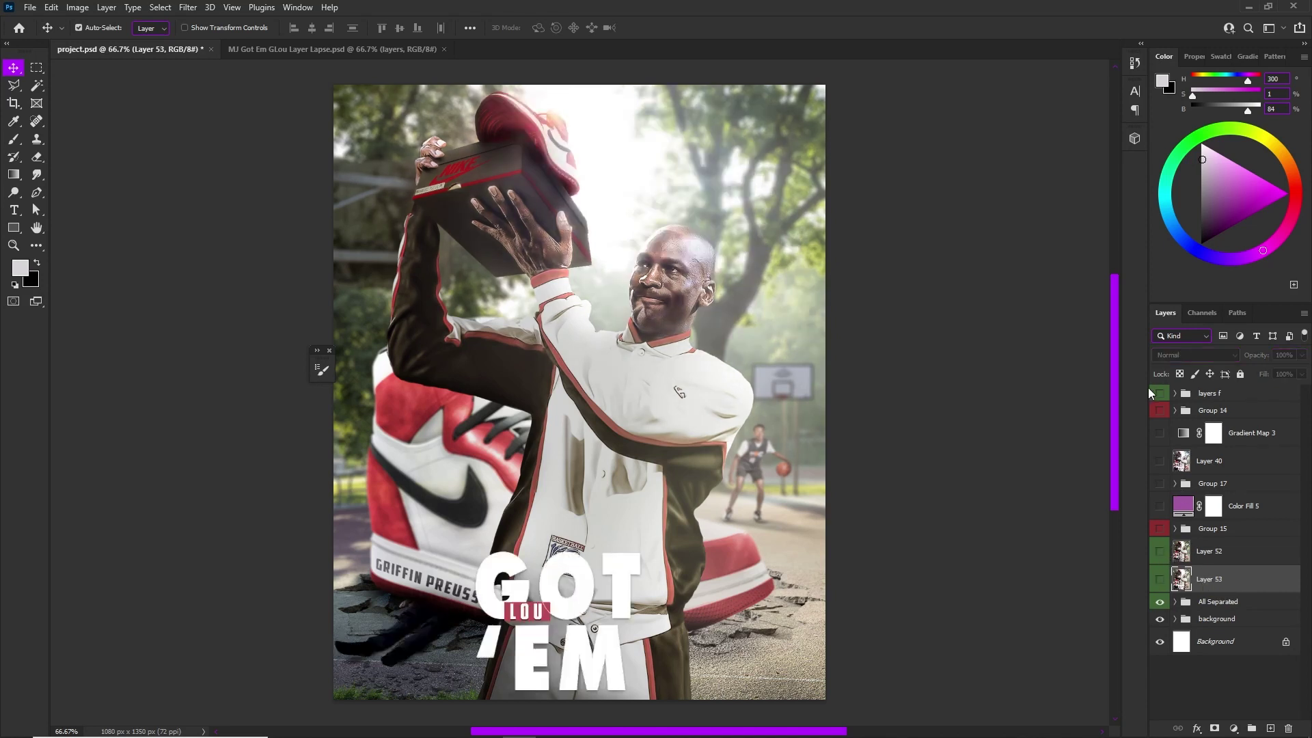
click(1160, 394)
click(1175, 394)
scroll(1227, 507, down, 5)
scroll(1227, 507, up, 3)
scroll(1227, 520, up, 1)
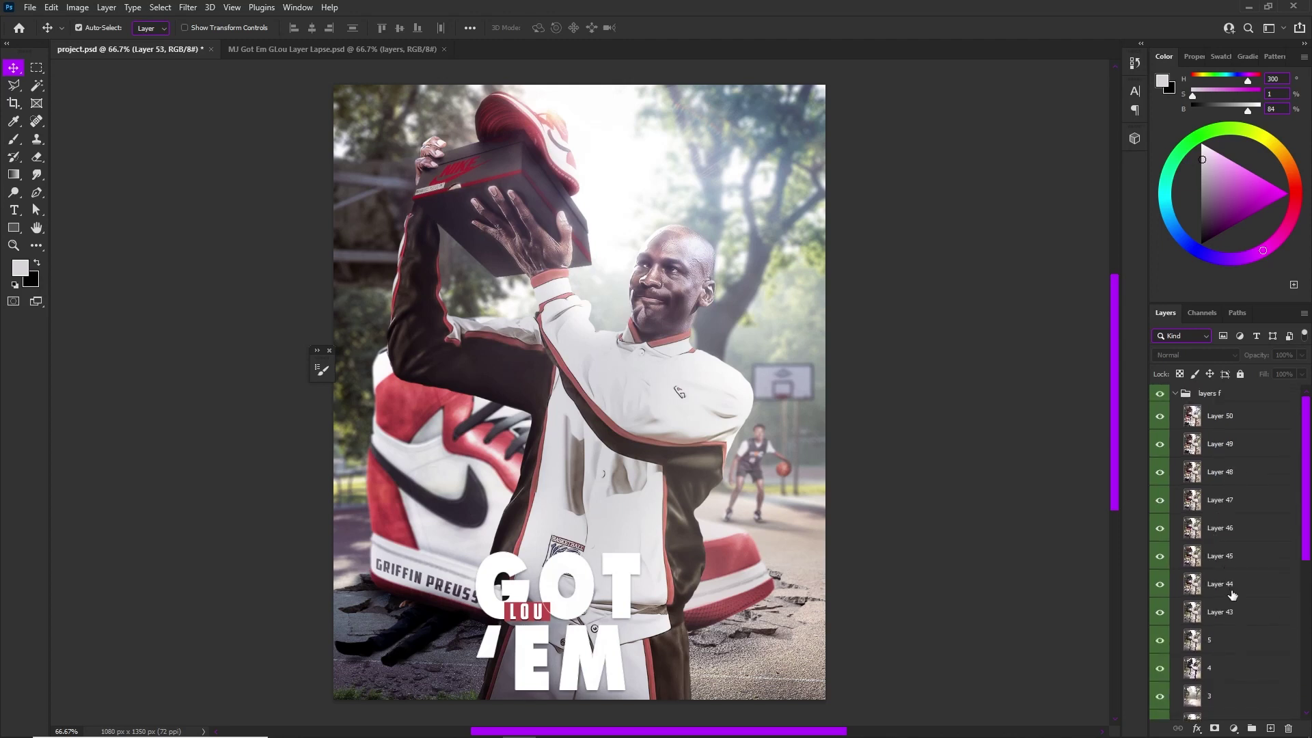
- Toggle the stamped layers in layers f off and on from Layer 50 down to preview the build-up, and collapse the group
click(1223, 613)
click(1160, 416)
click(1160, 444)
drag(1164, 469, 1162, 571)
drag(1160, 625, 1160, 412)
scroll(1160, 639, down, 1)
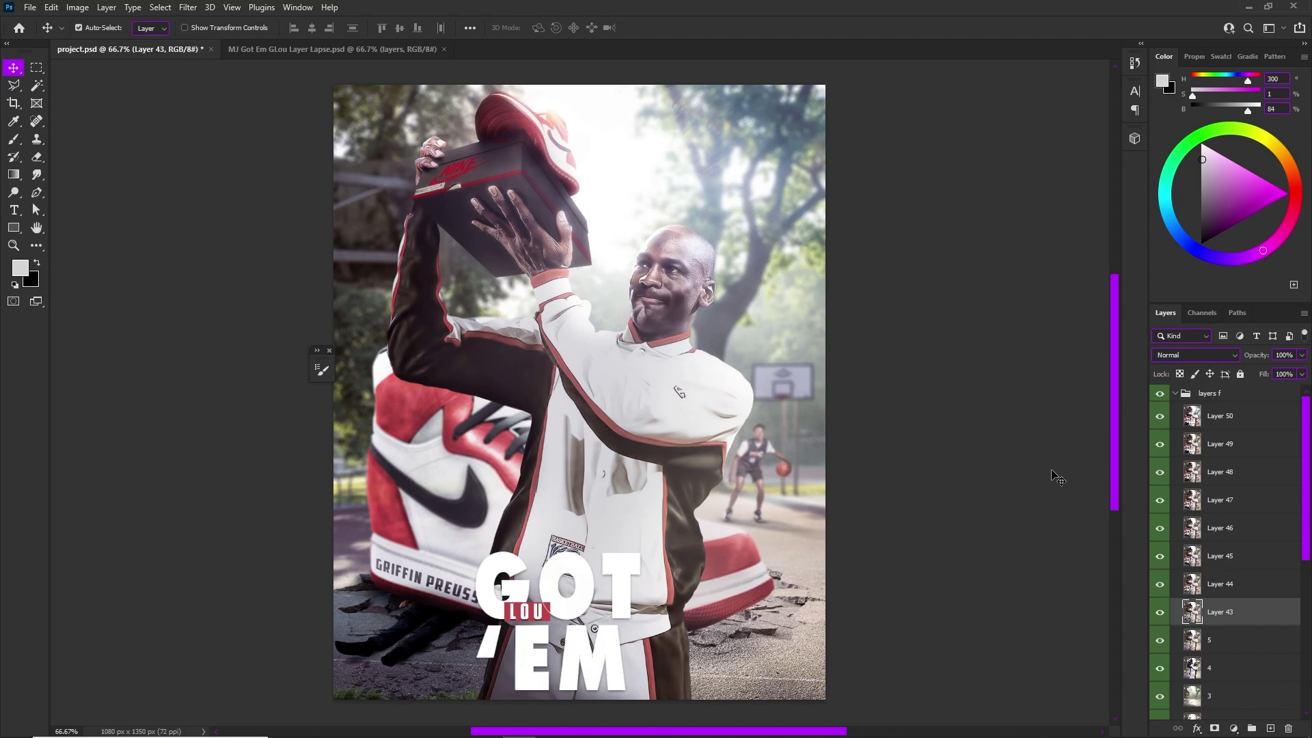
click(1176, 393)
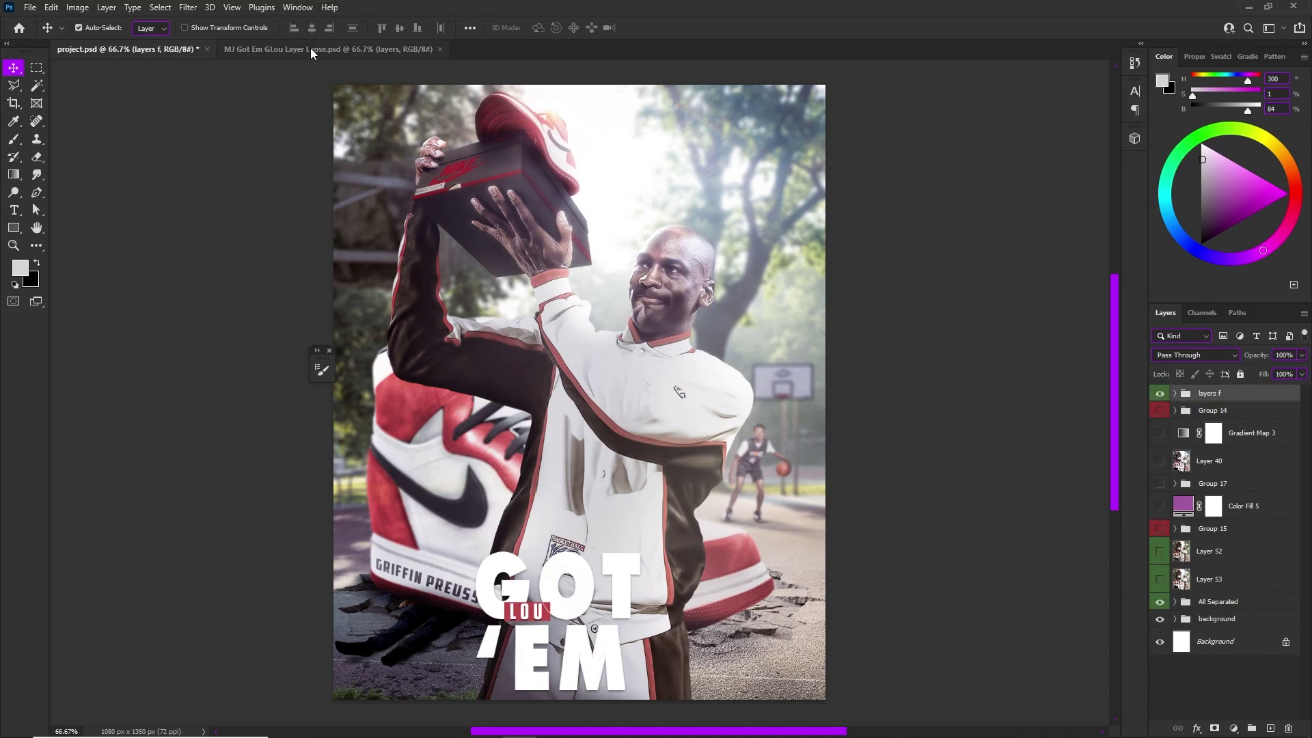
click(1161, 396)
click(1161, 396)
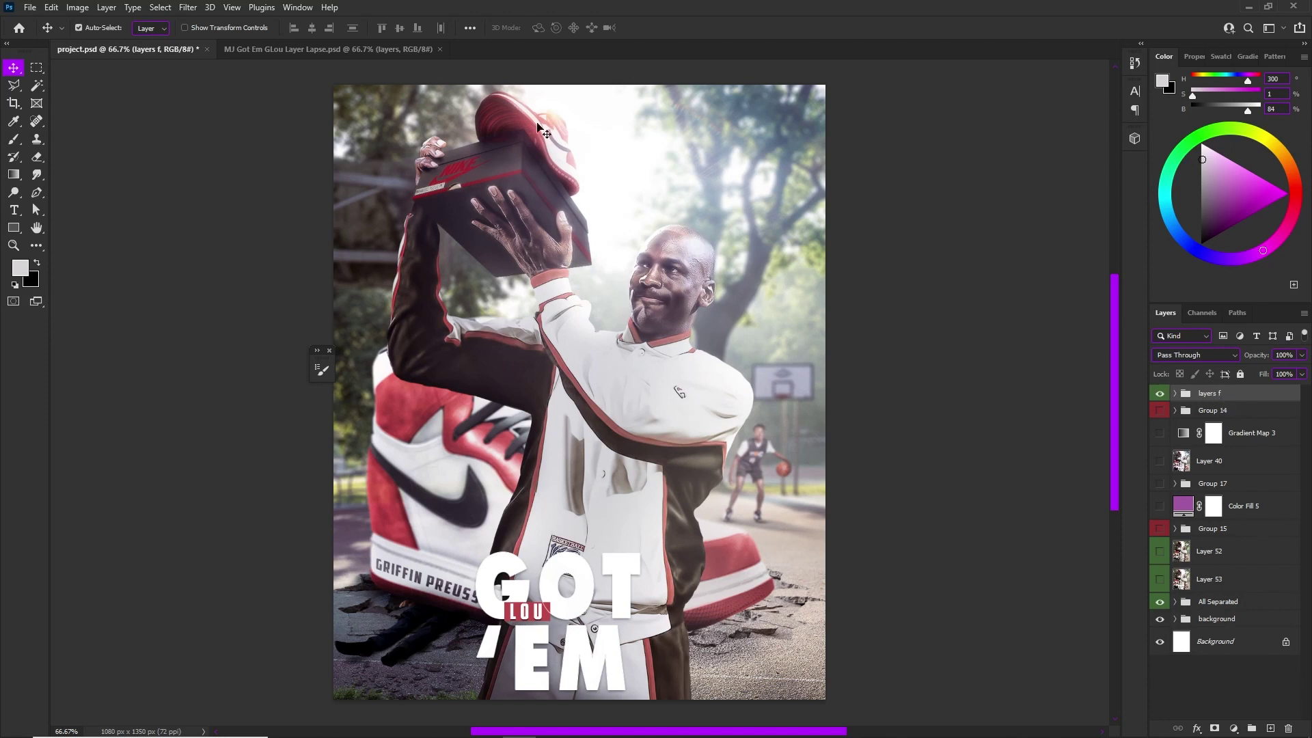
- Examine the document's dimensions and resolution in Image Size and the matching New Document settings, leaving both unchanged
click(77, 8)
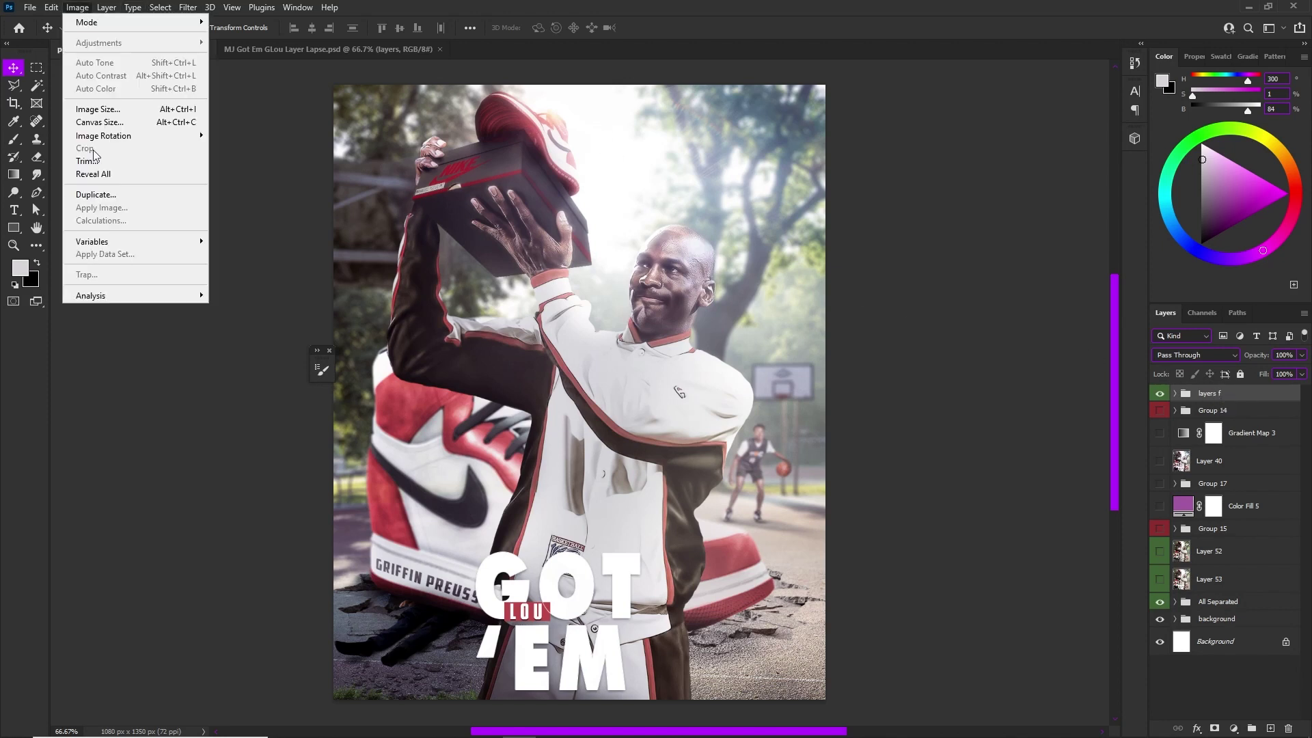
click(98, 109)
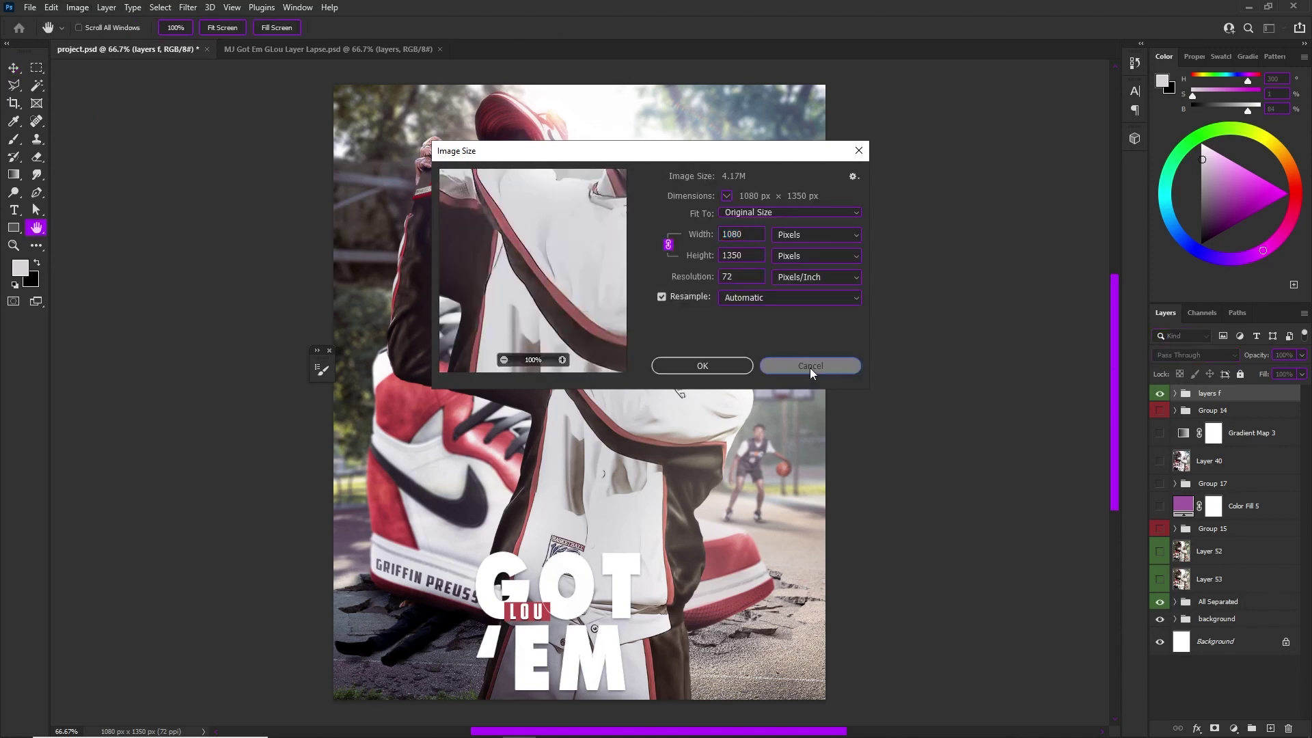
click(810, 367)
click(31, 8)
click(44, 21)
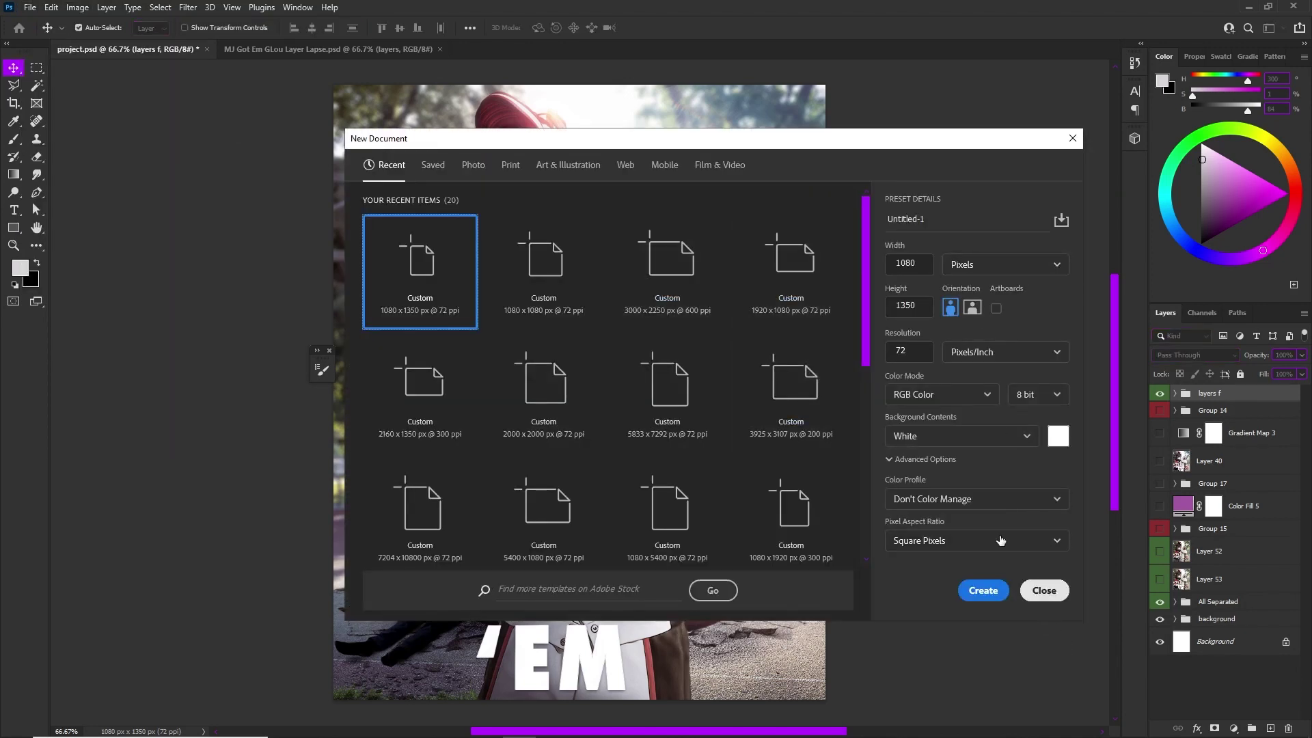
click(1045, 592)
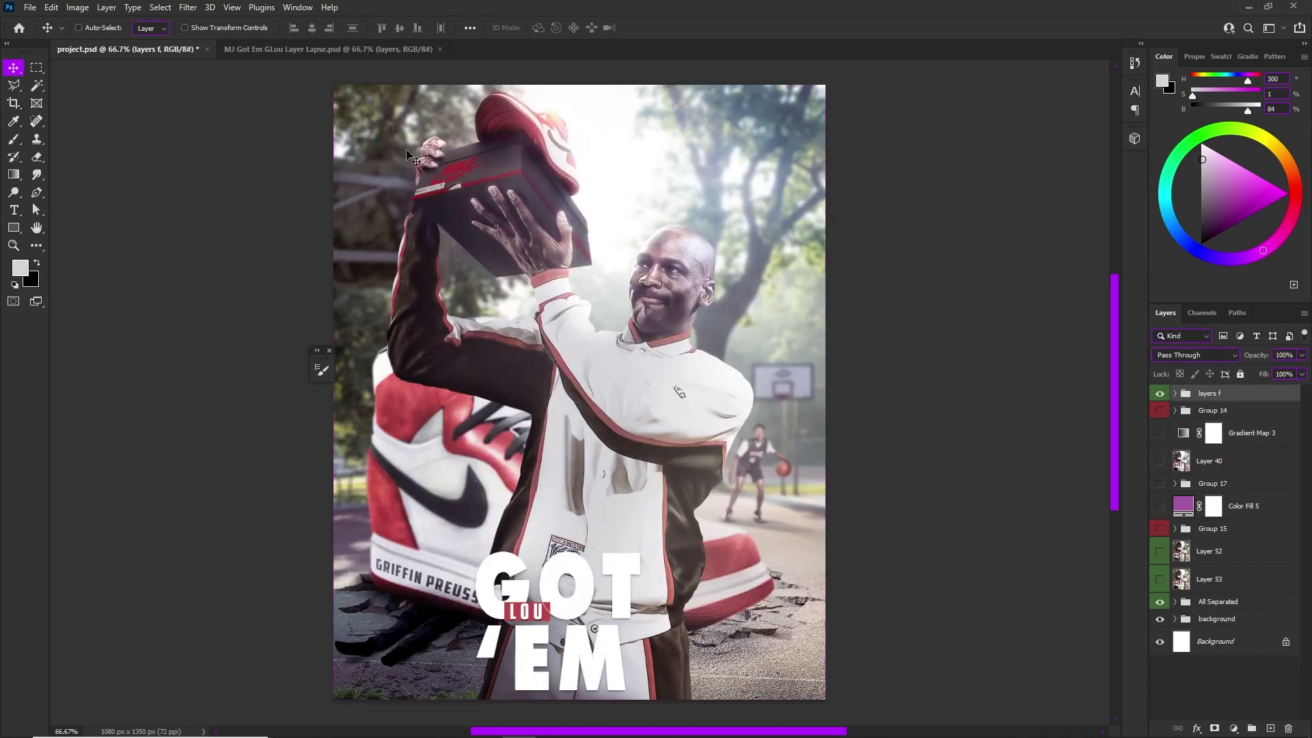
- Copy the layers f group into MJ Got Em GLou Layer Lapse.psd, hiding that document's own layers group
key(ctrl)
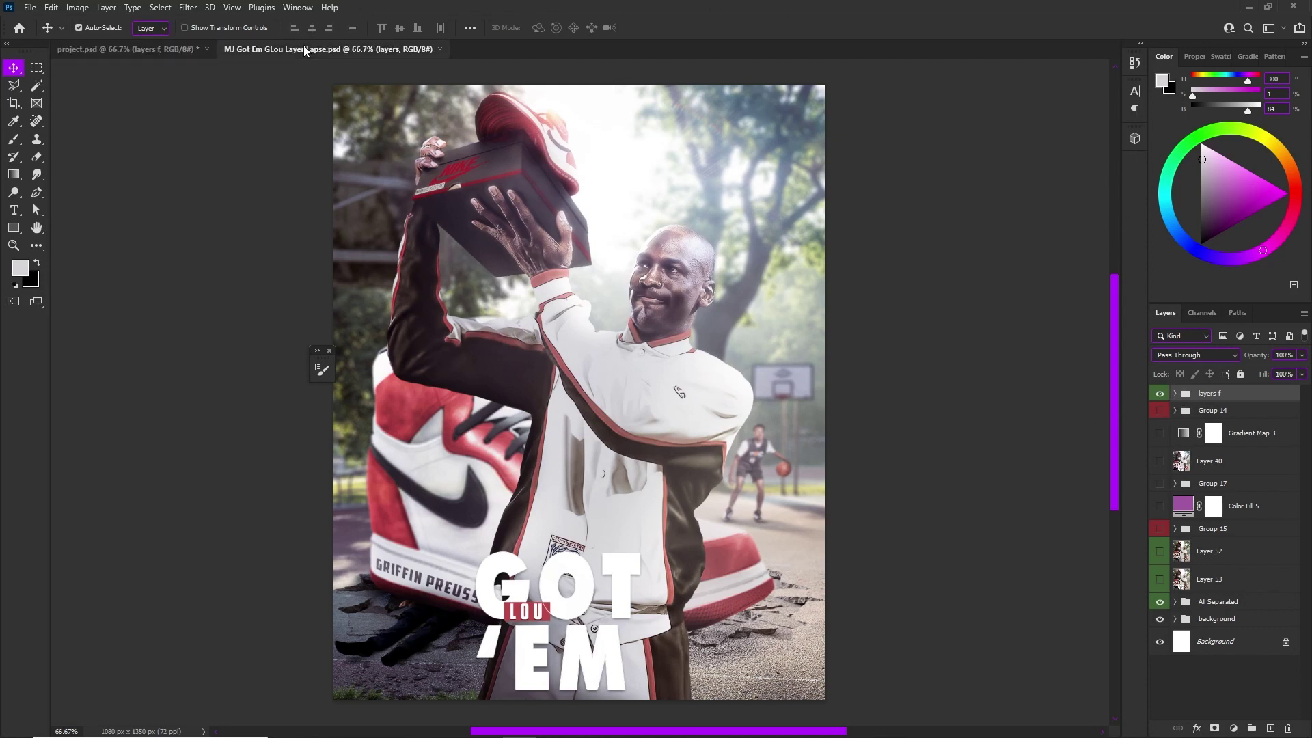
click(328, 49)
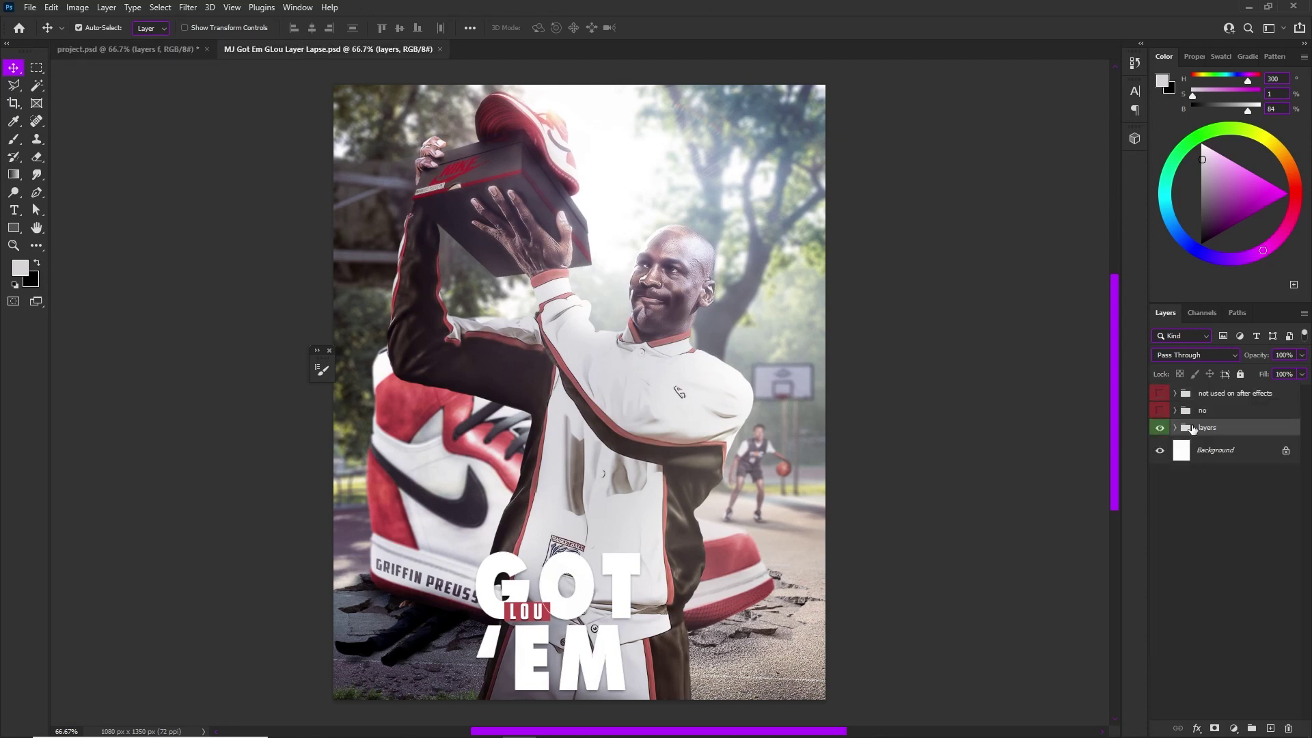
click(1160, 428)
key(ctrl)
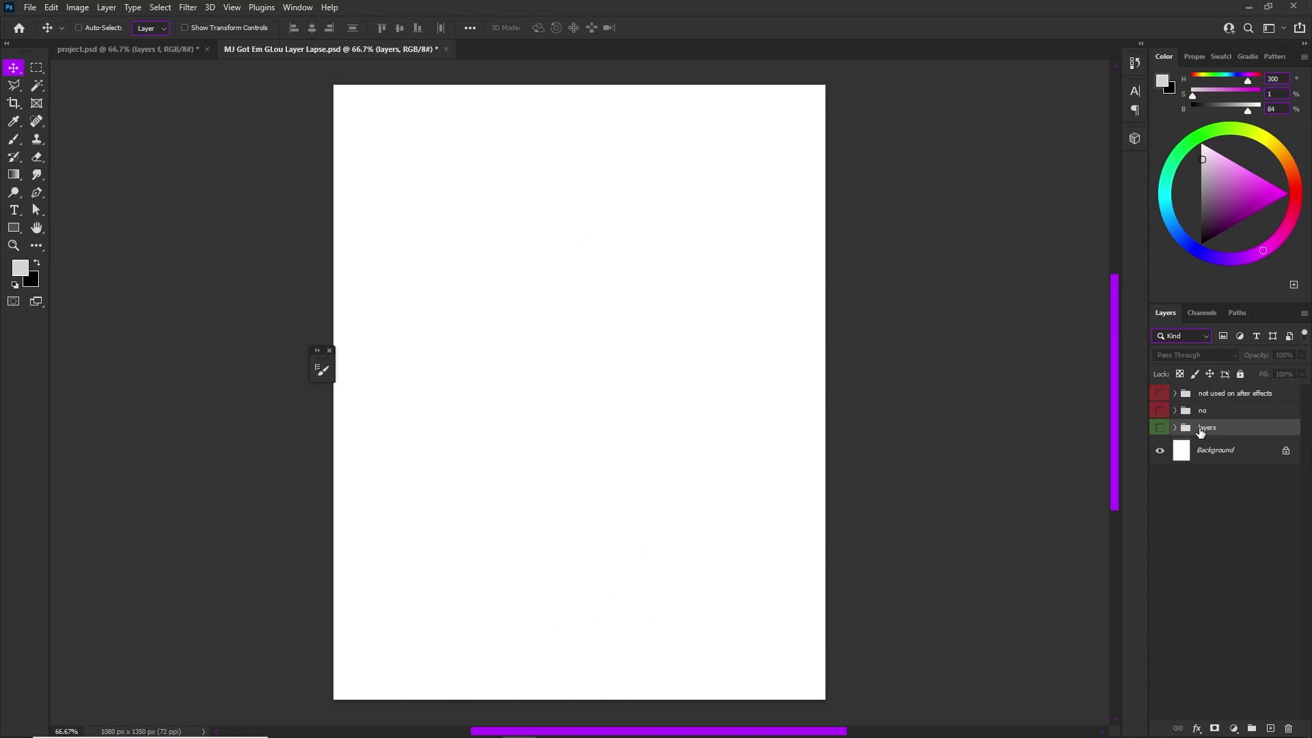
key(ctrl+v)
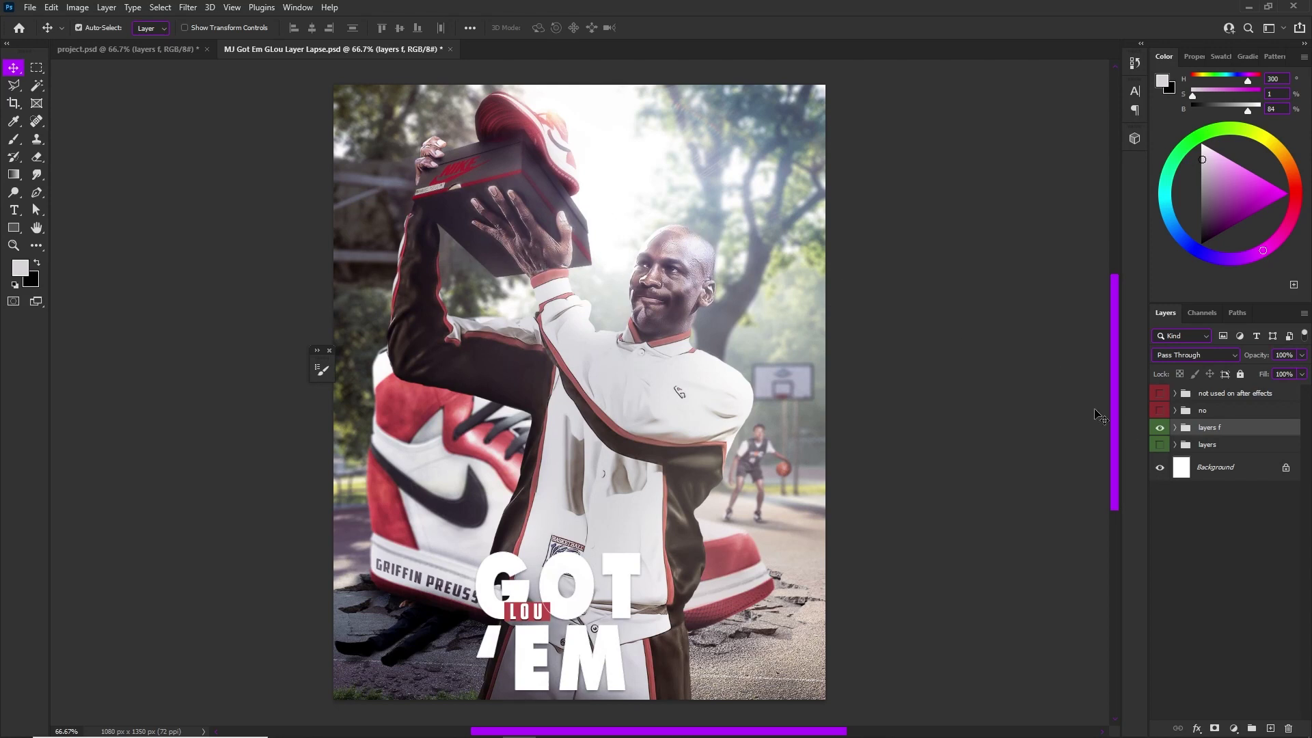
- Delete the pasted layers f group and make the original layers group visible again
key(ctrl)
key(ctrl)
key(Delete)
click(1160, 427)
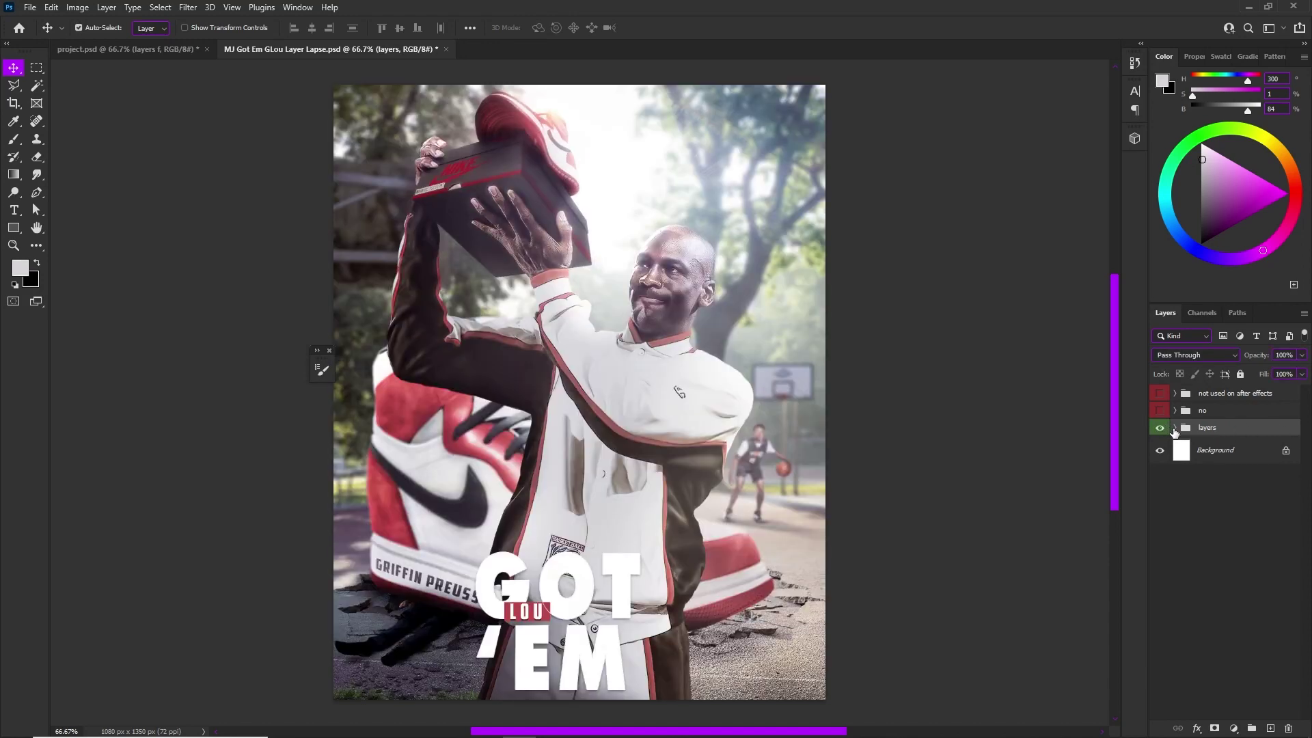
- Expand the layers group to examine its numbered stamped layers, and collapse it again
click(1175, 428)
click(1175, 428)
click(1176, 427)
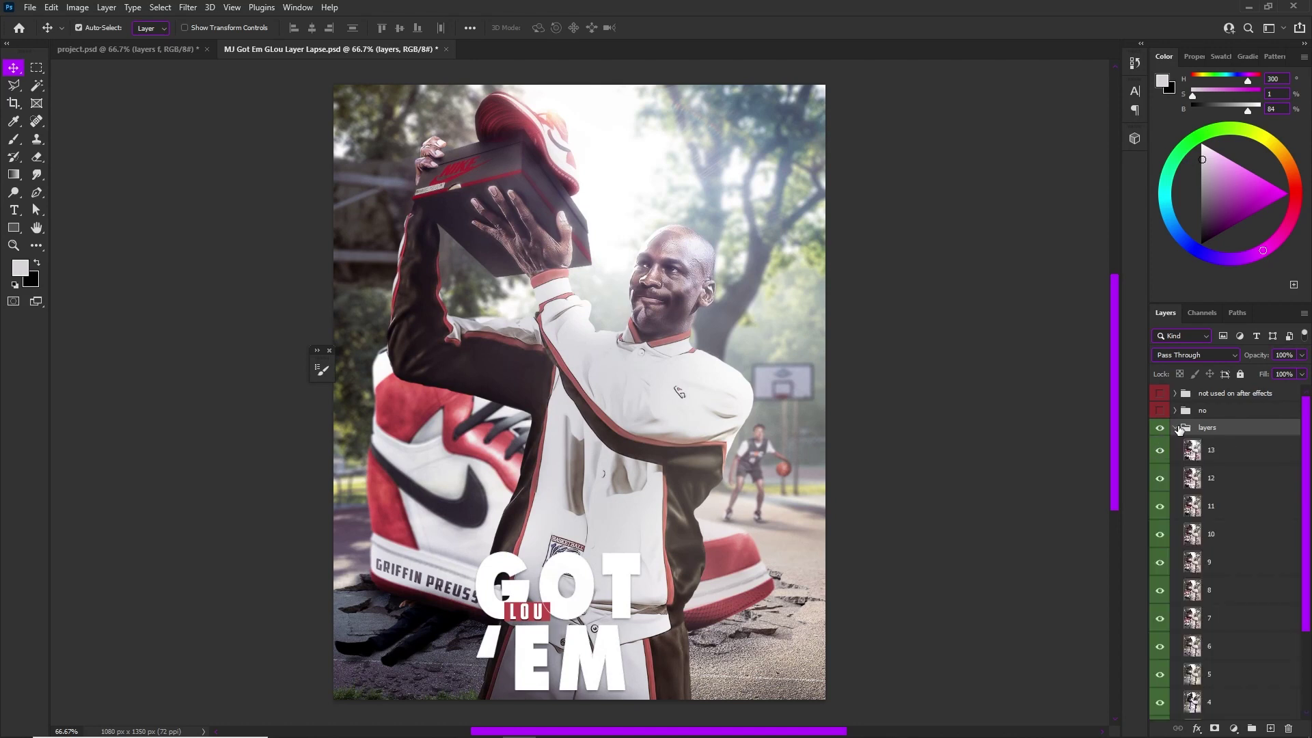
click(1175, 428)
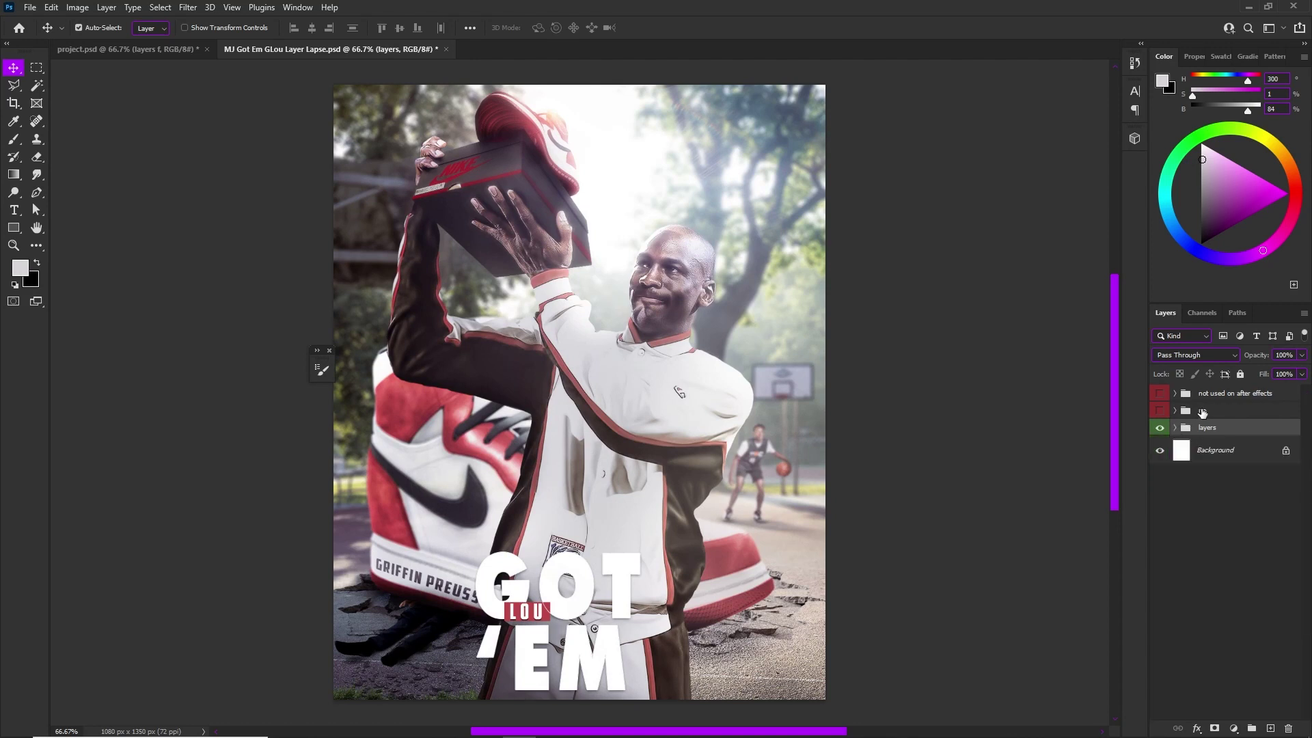
- Examine the document's top-level groups and the numbered stamped layers inside the layers group, and leave that group collapsed
click(1216, 410)
click(1220, 400)
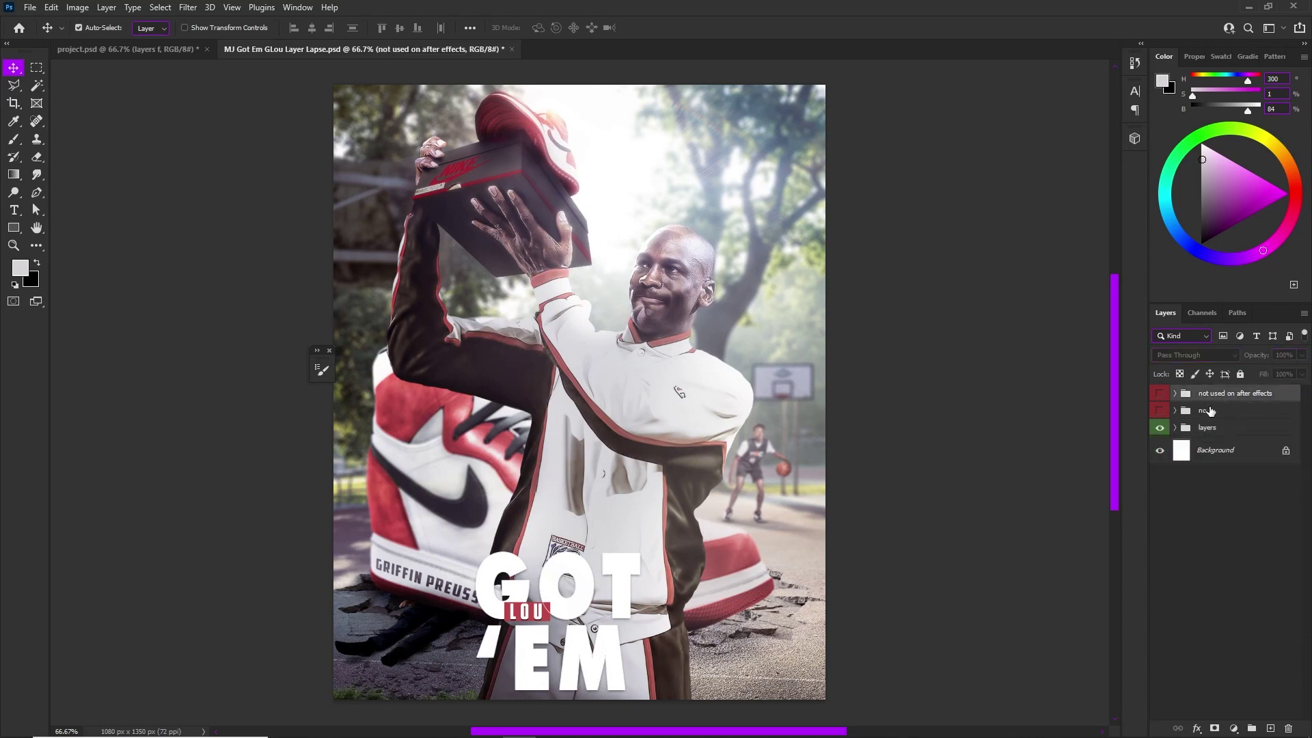
click(1209, 410)
click(1209, 400)
click(1211, 410)
click(1213, 397)
click(1203, 428)
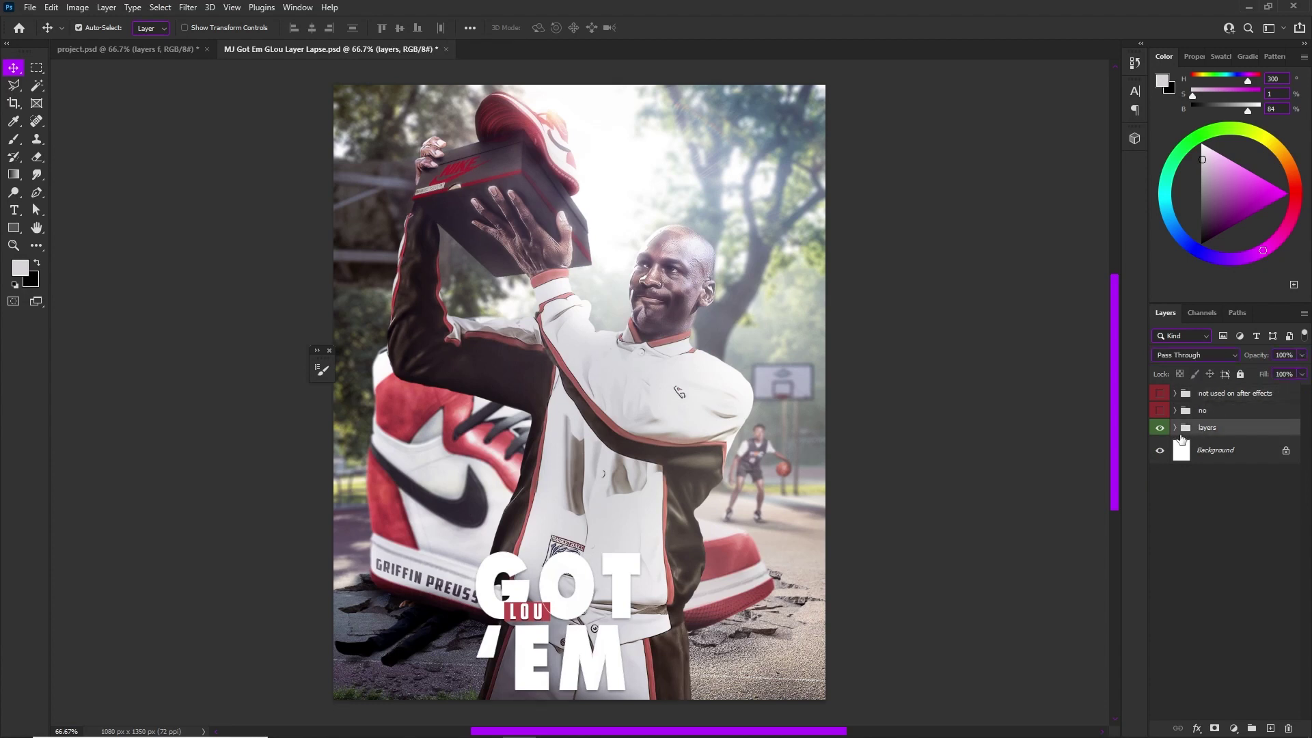
click(1176, 428)
click(1176, 427)
click(1177, 429)
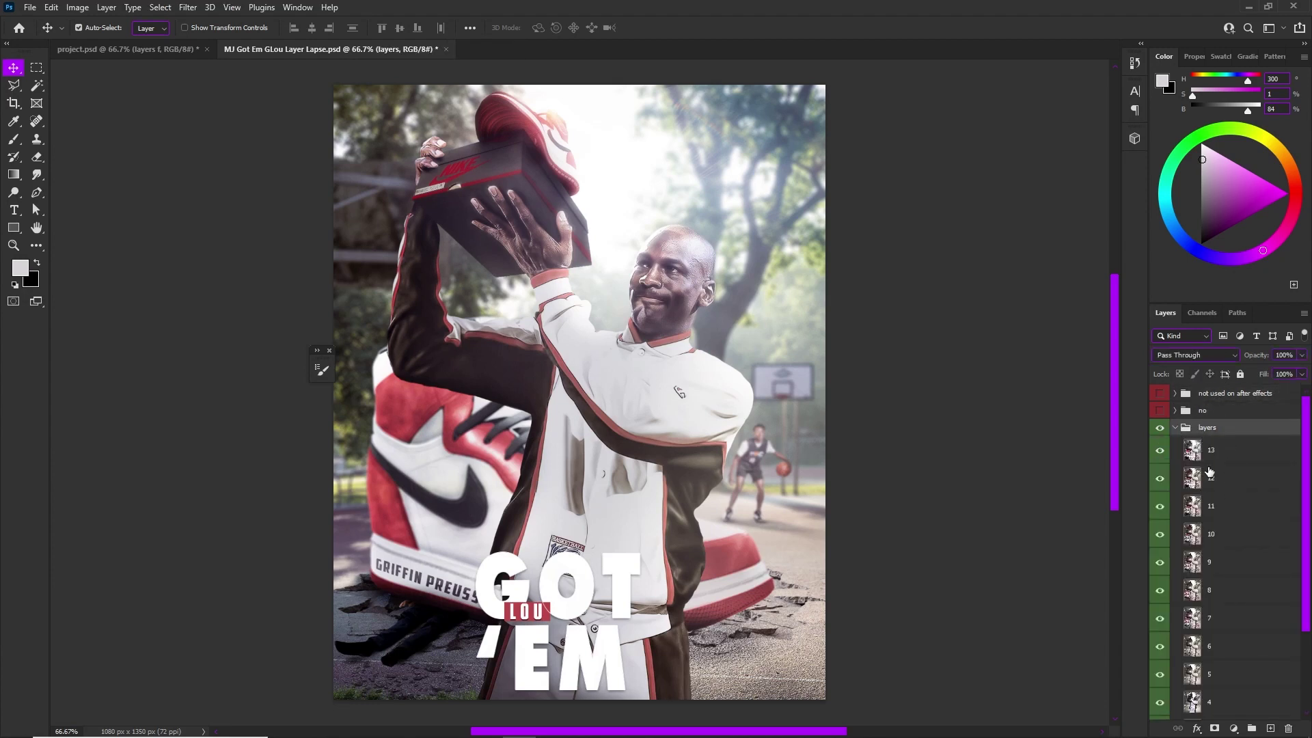
scroll(1221, 565, down, 3)
scroll(1221, 565, up, 1)
scroll(1221, 565, up, 2)
click(1176, 428)
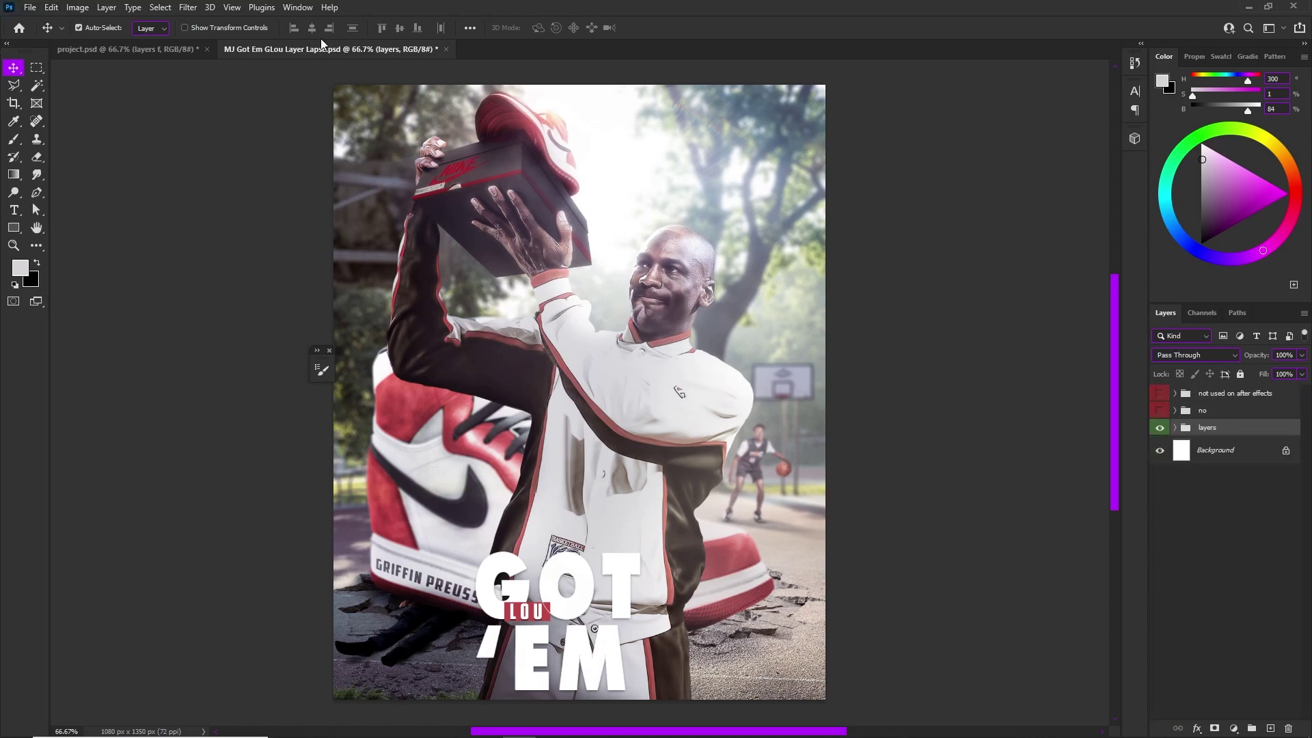
- Examine the Save As settings for keeping the layer-lapse document as a layered Photoshop file, and leave without saving
click(30, 8)
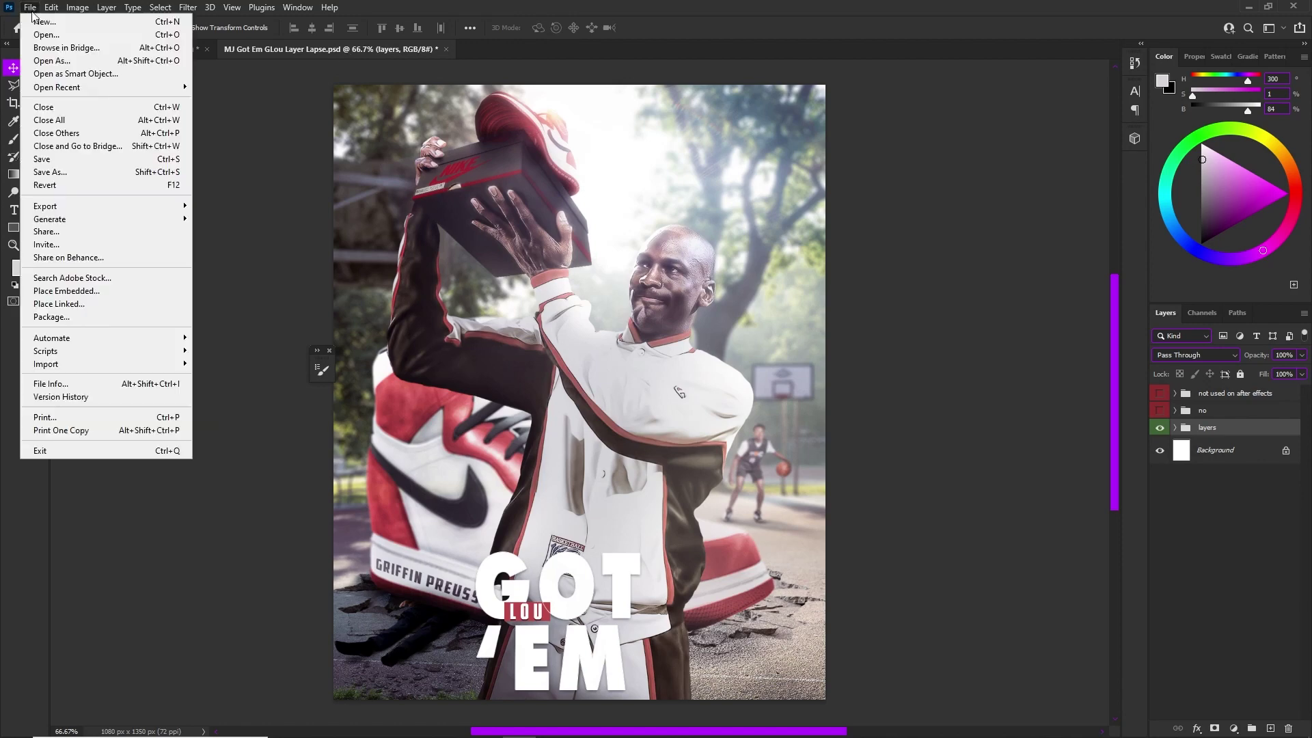
click(67, 172)
click(856, 531)
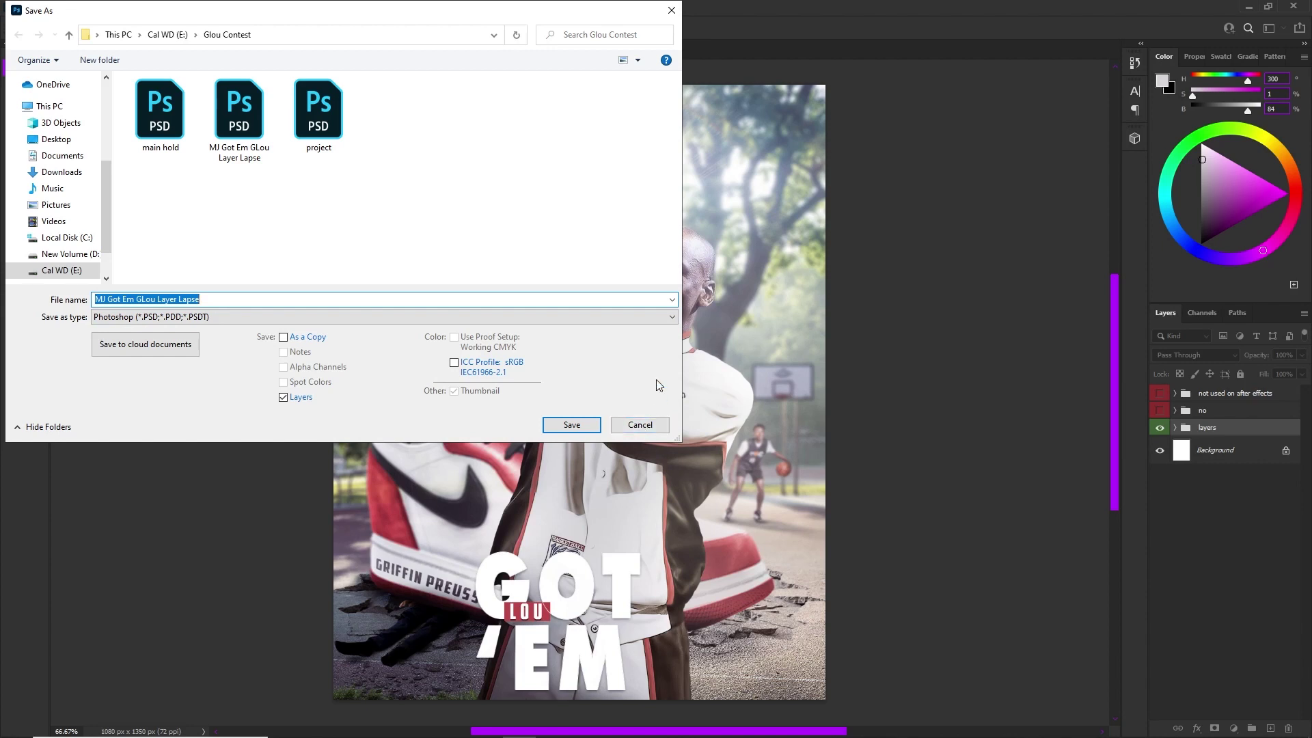
click(640, 425)
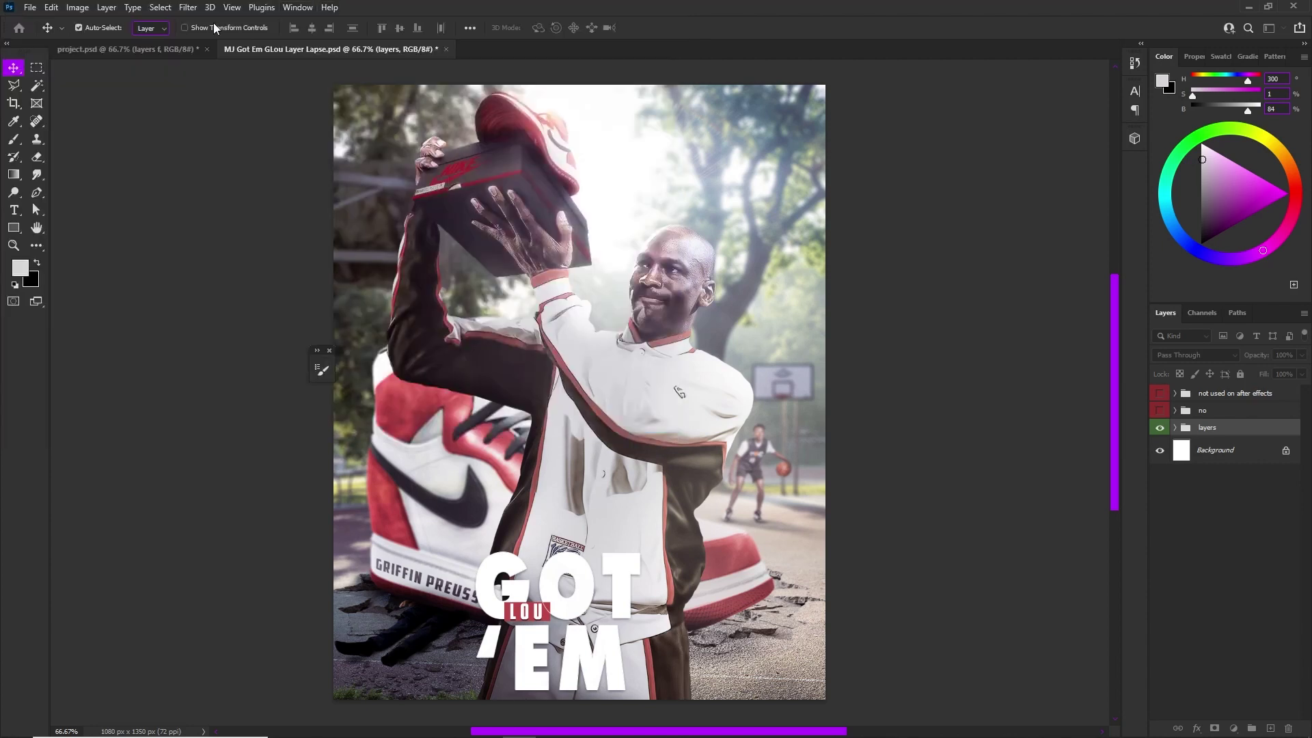
- Close MJ Got Em GLou Layer Lapse.psd without saving its changes, and close project.psd
click(445, 49)
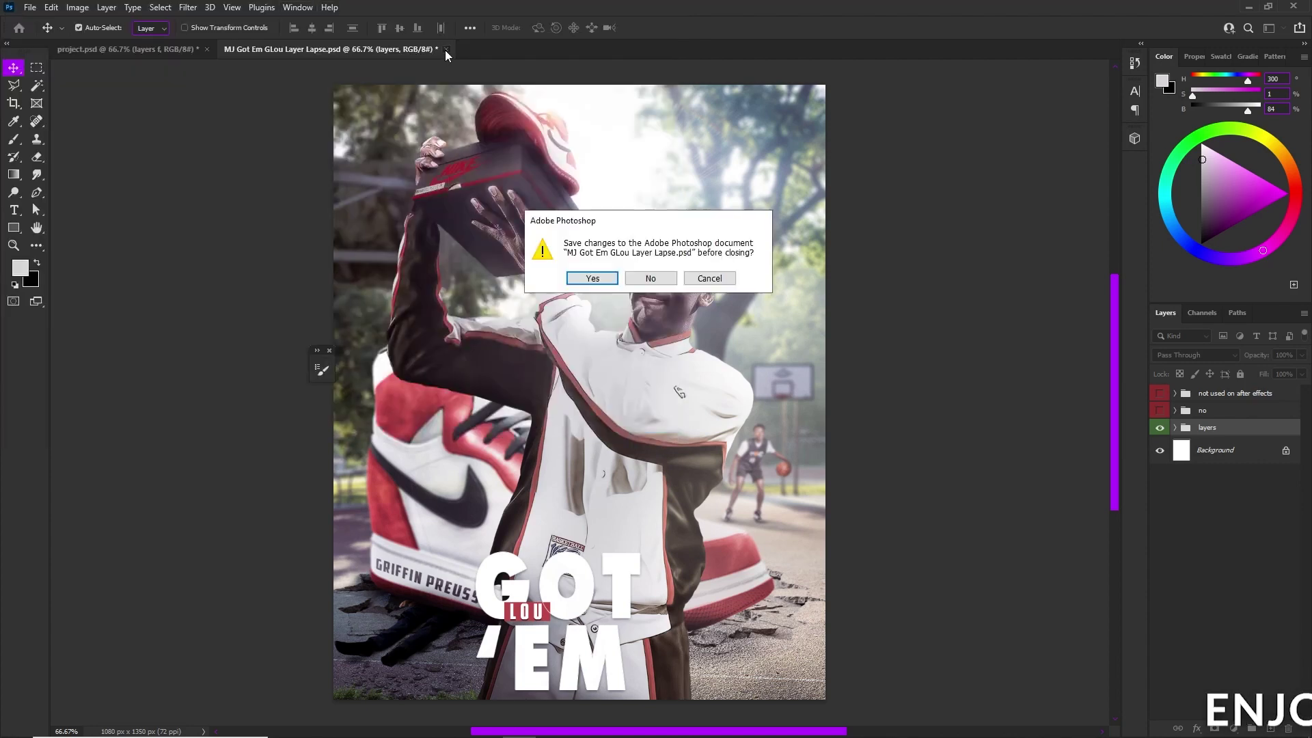
click(663, 280)
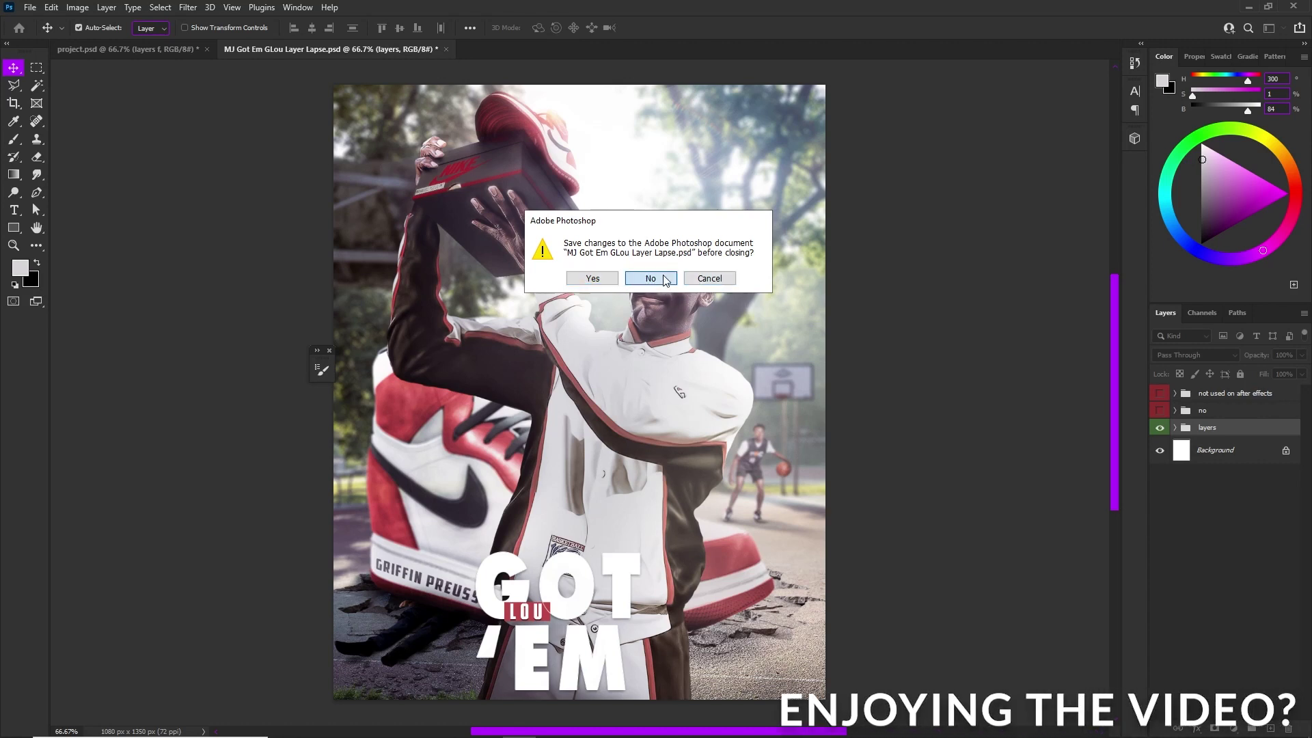
click(206, 49)
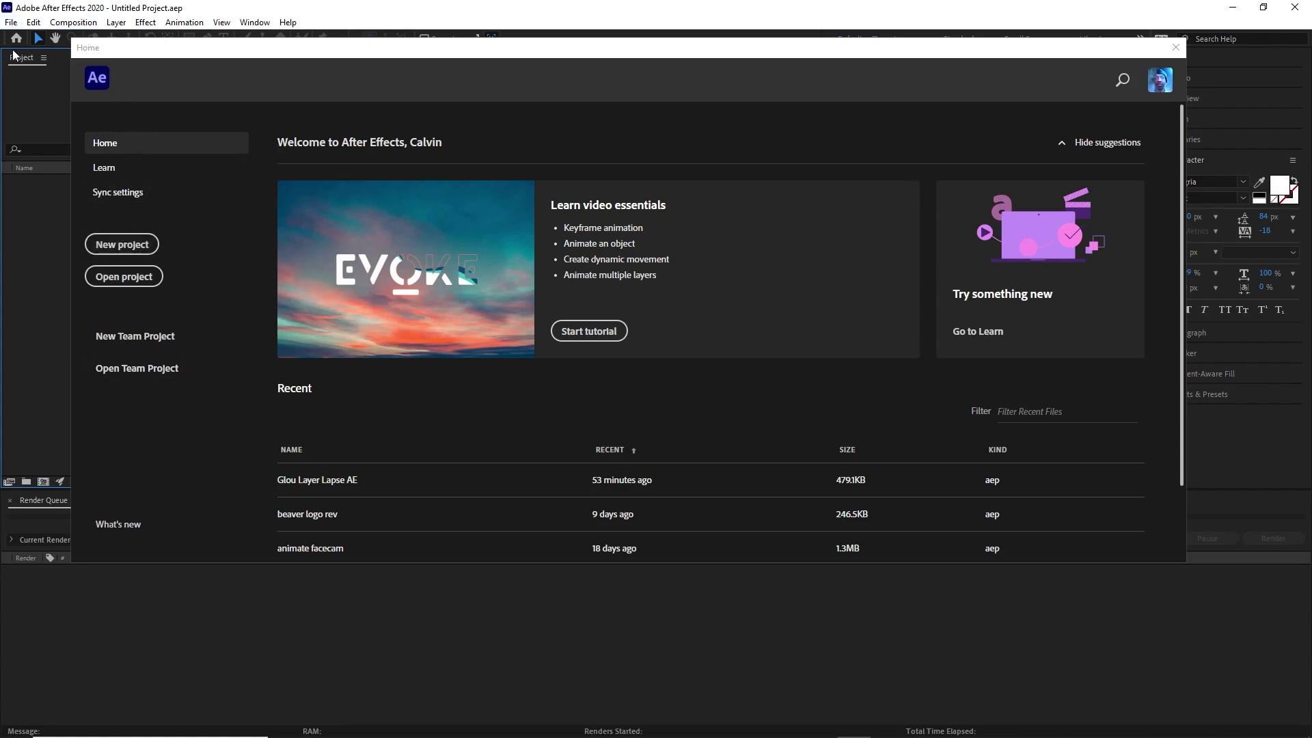
- In After Effects, start a new project with a 1080 x 1350 px, 30 fps, 30-minute composition named Layer Lapse
click(123, 247)
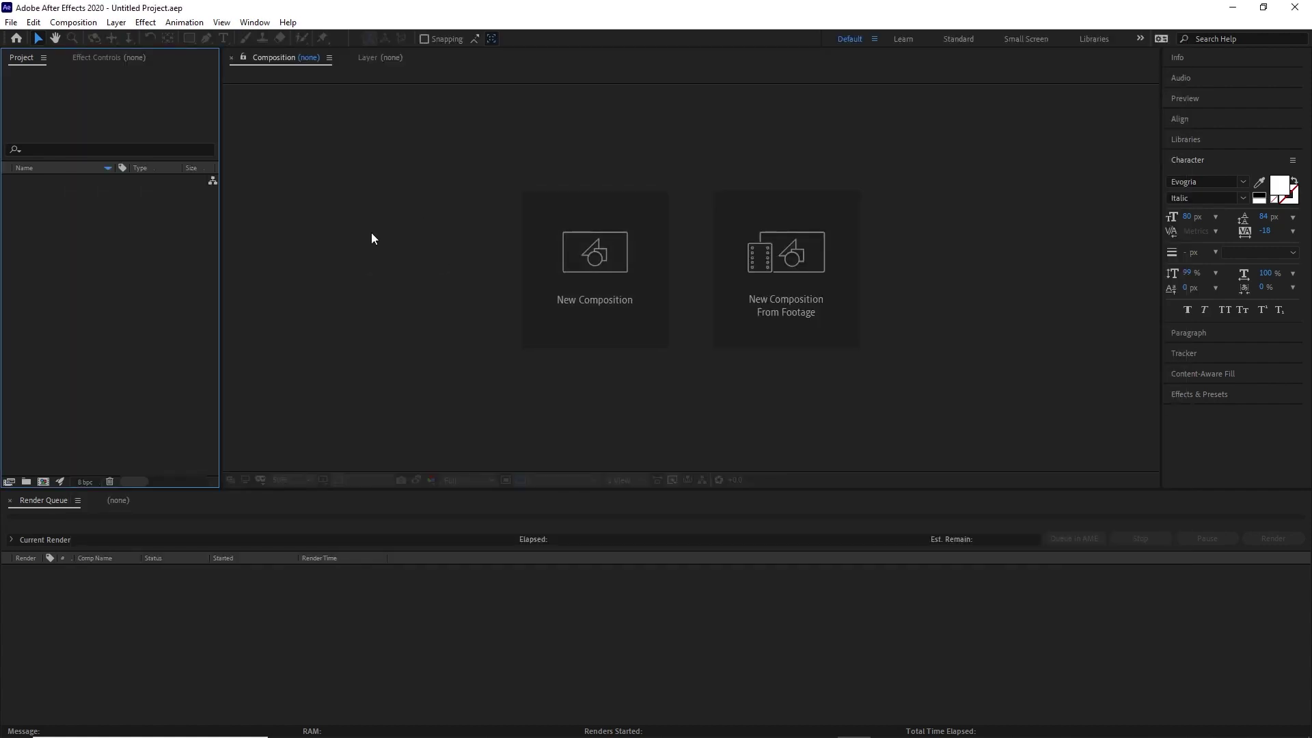
click(540, 256)
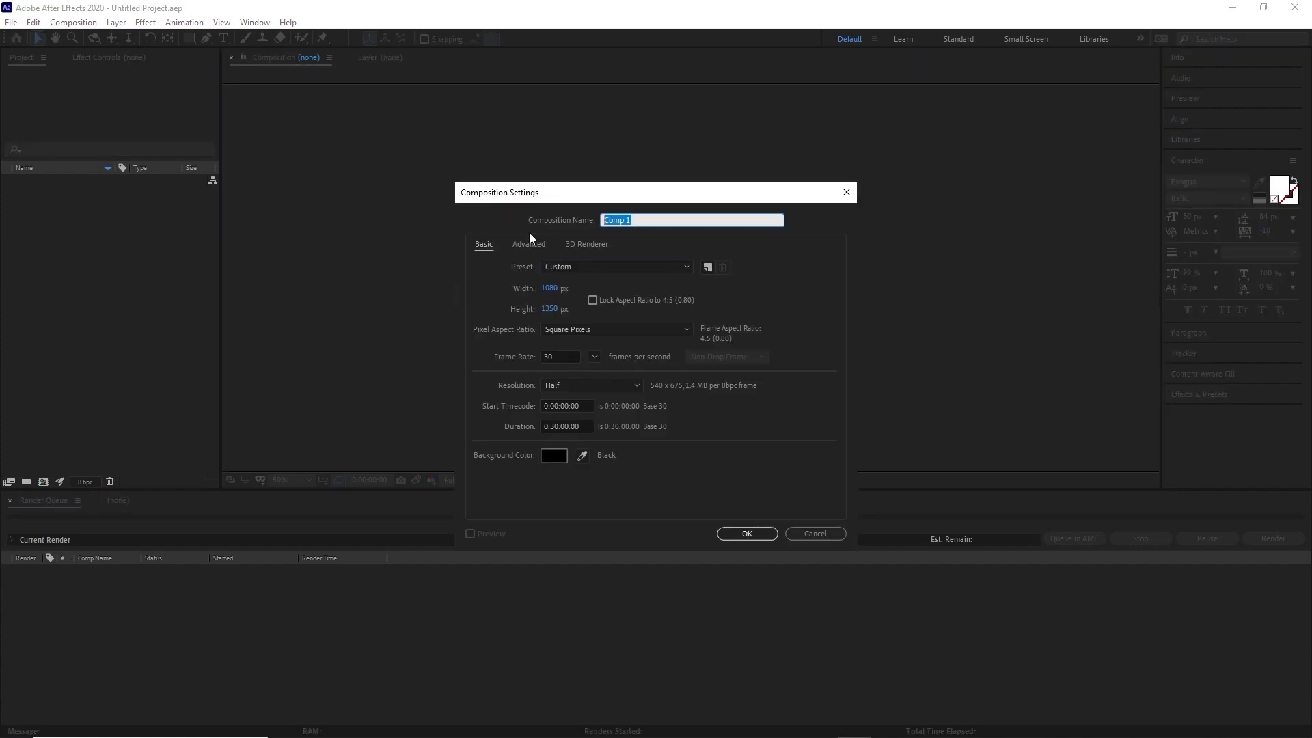
text(Layer Lapse)
click(559, 426)
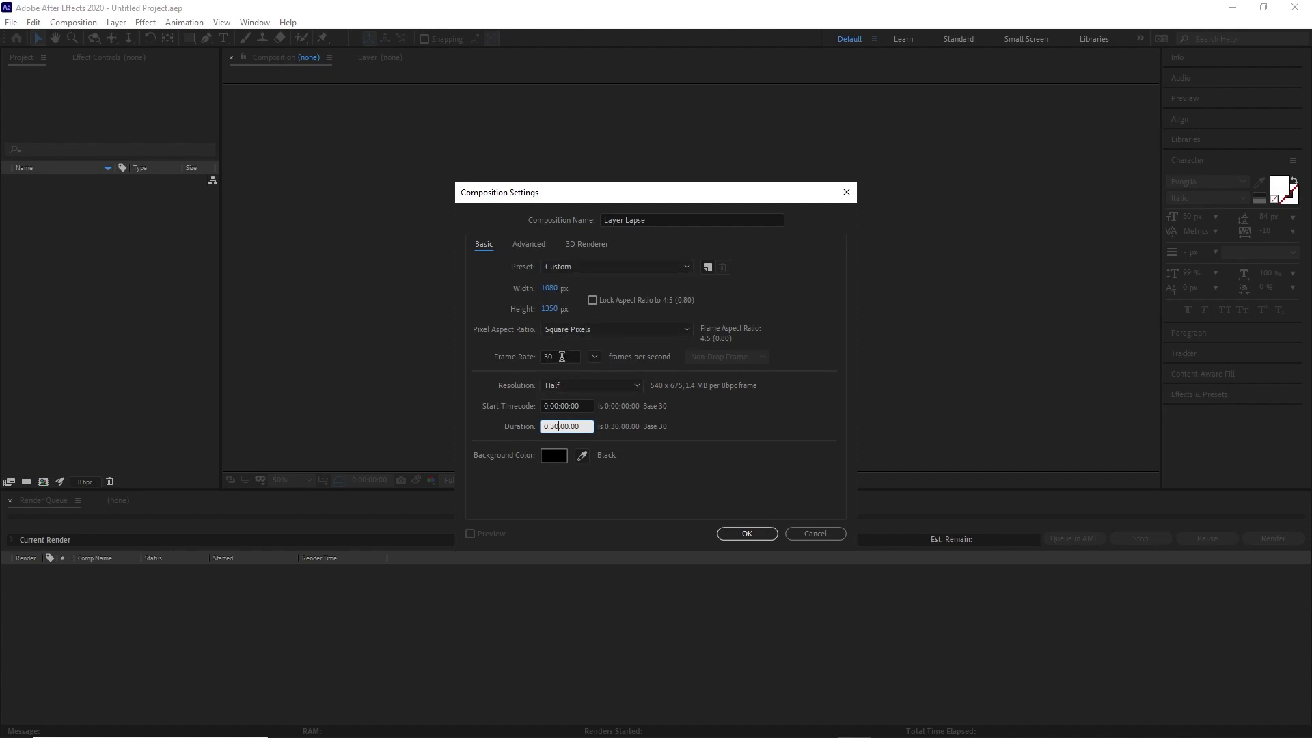
click(724, 533)
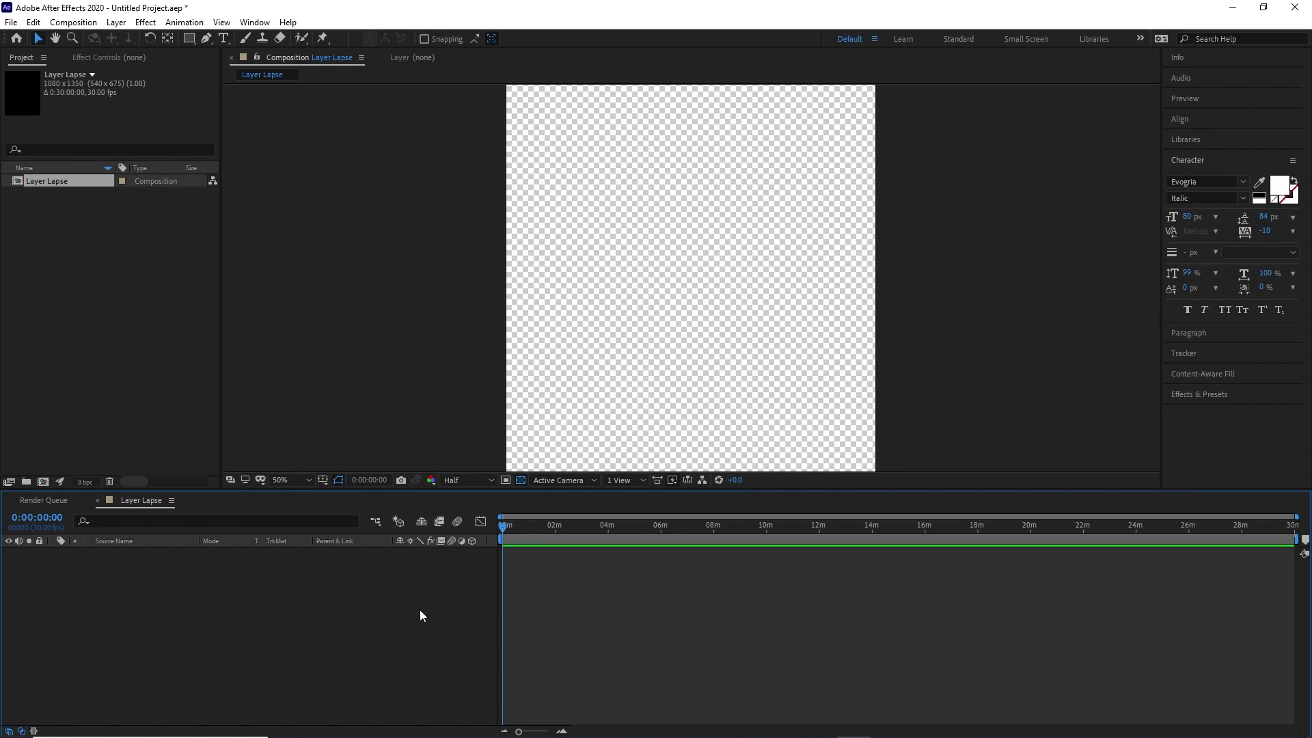
- Import MJ Got Em GLou Layer Lapse.psd as a Composition - Retain Layer Sizes with Editable Layer Styles
click(12, 23)
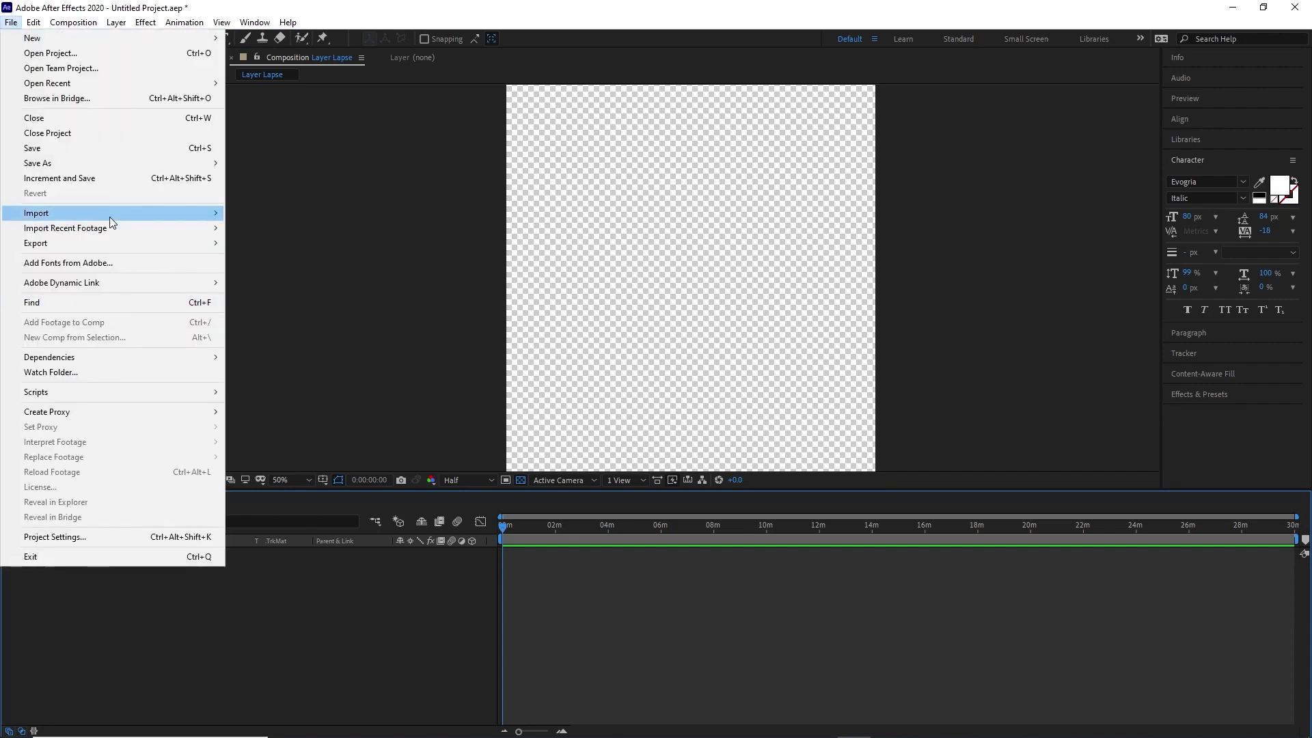
mouse_move(110, 216)
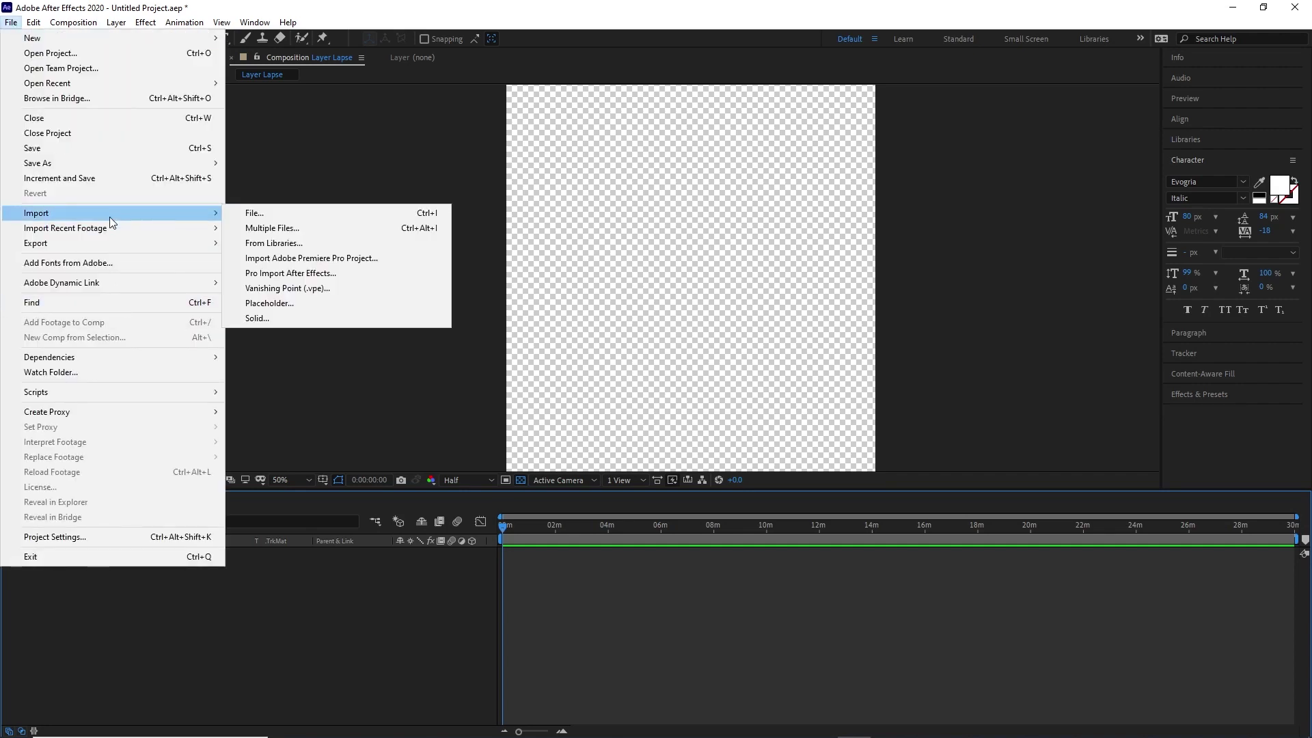
click(332, 215)
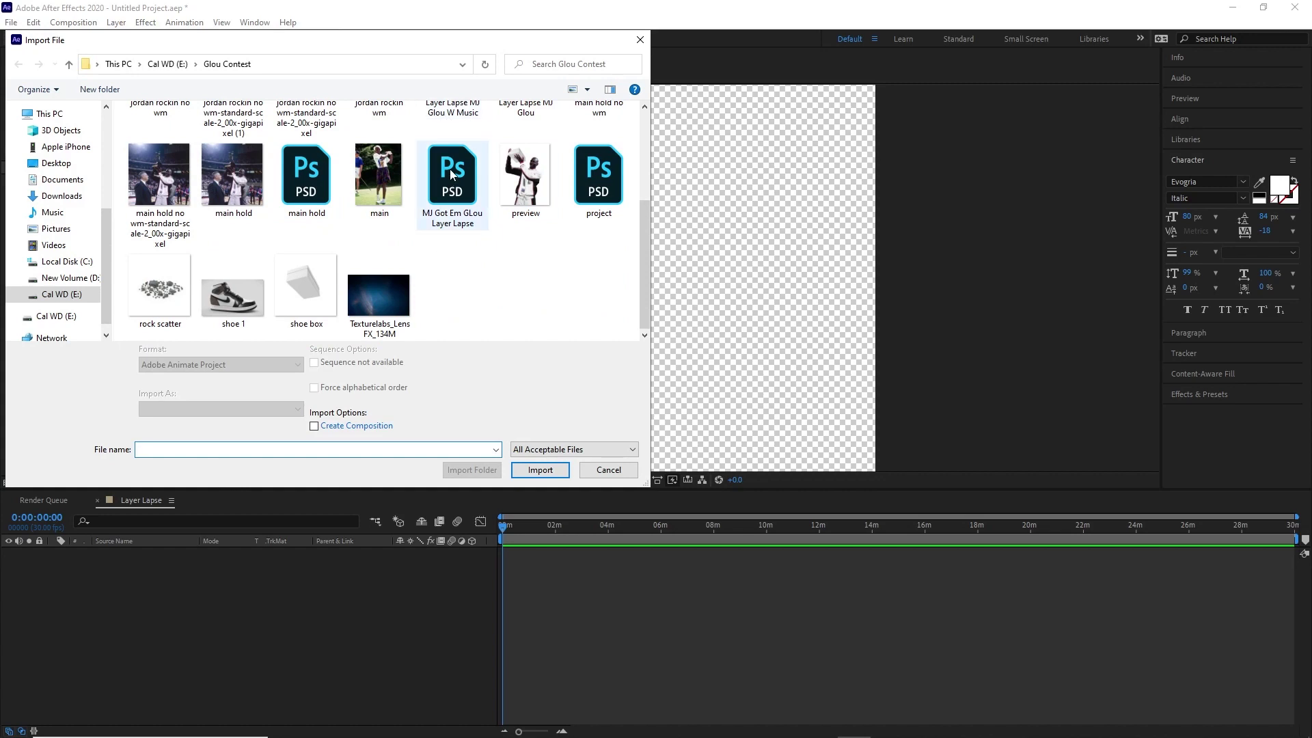
scroll(456, 181, up, 1)
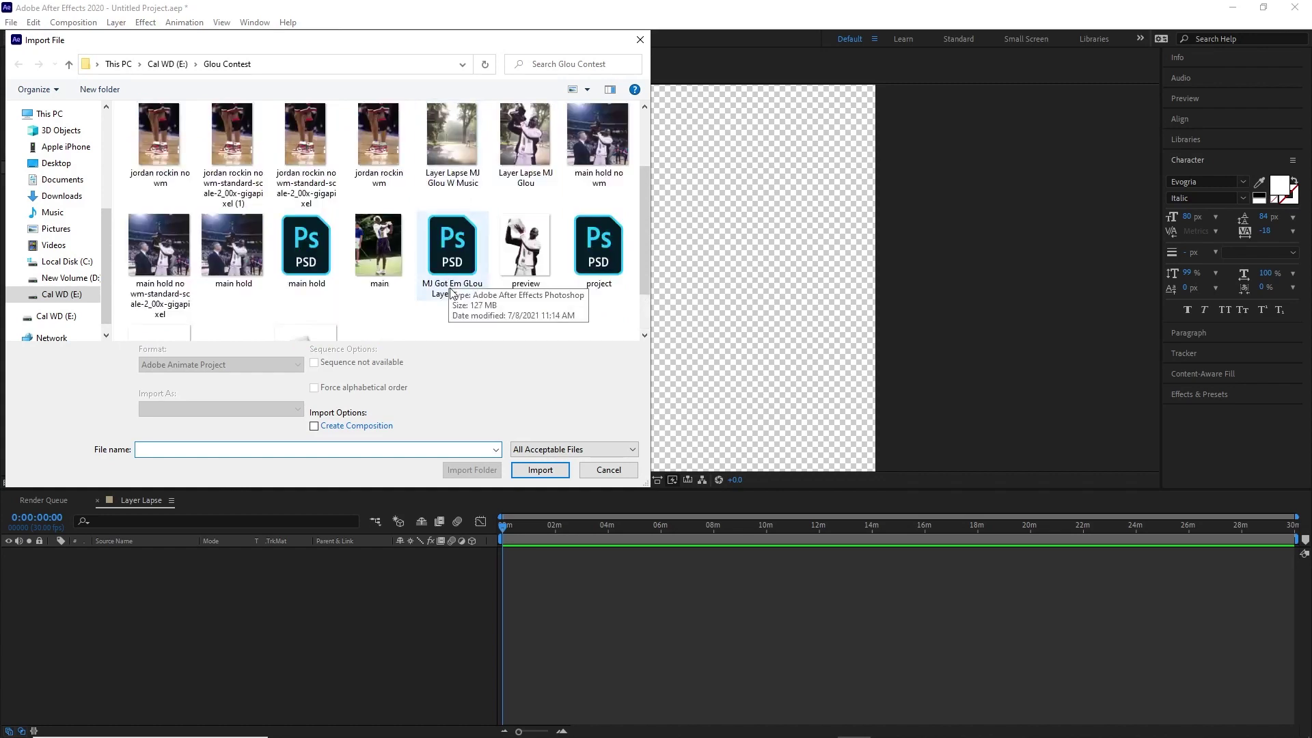
double_click(454, 252)
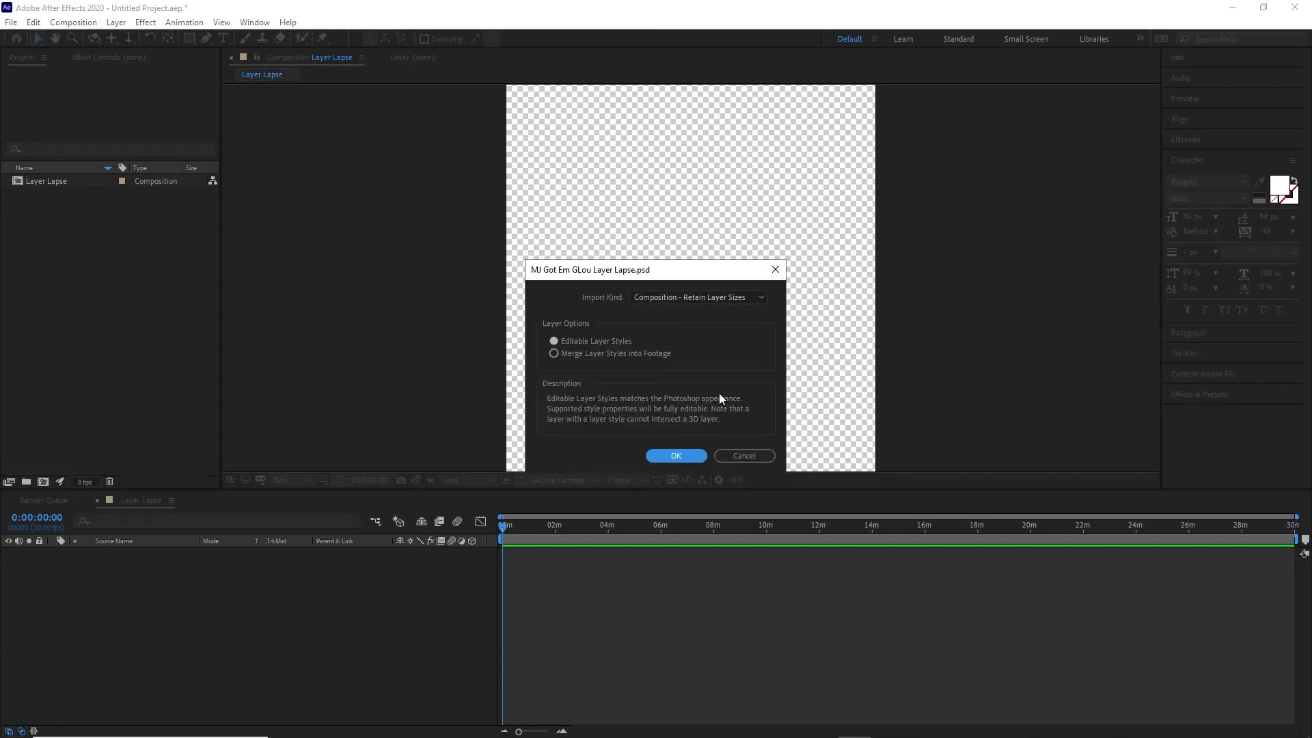
click(690, 456)
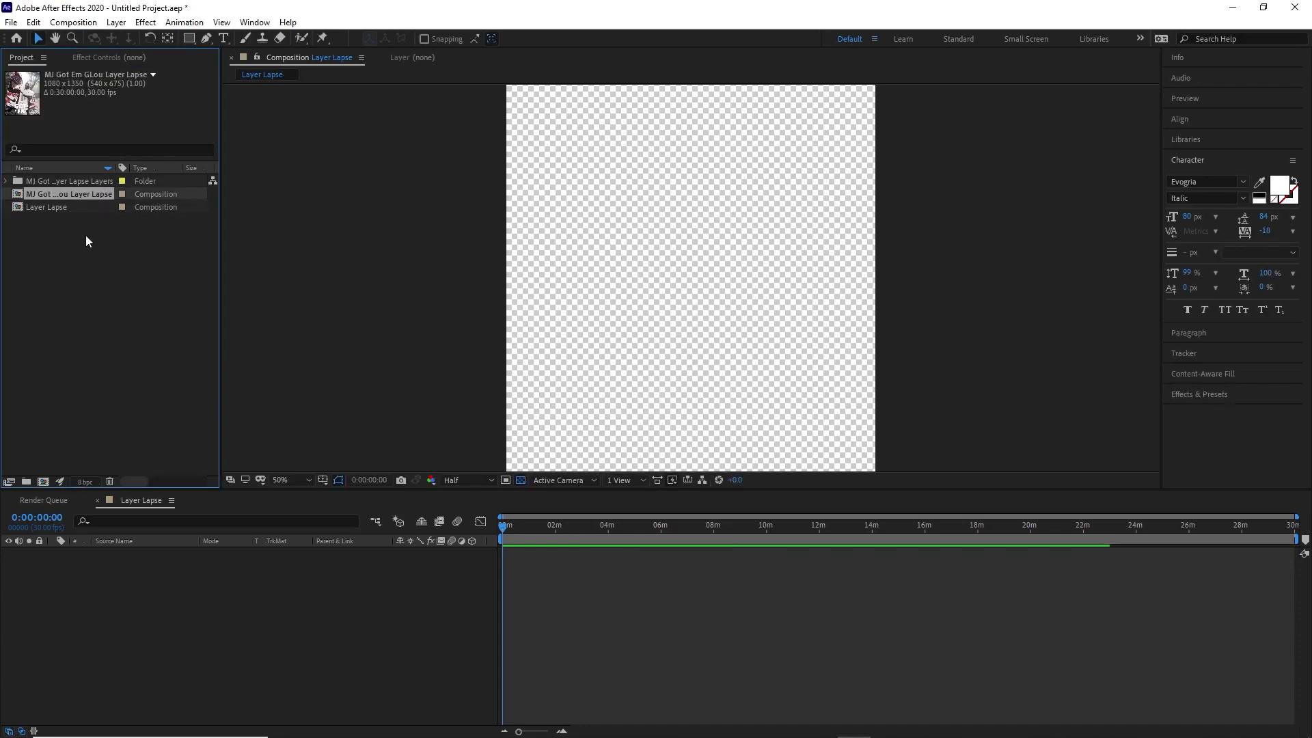
- Open the imported MJ Got Em GLou Layer Lapse composition with the whole poster fitting in the viewer
click(41, 206)
click(38, 196)
click(39, 208)
double_click(41, 197)
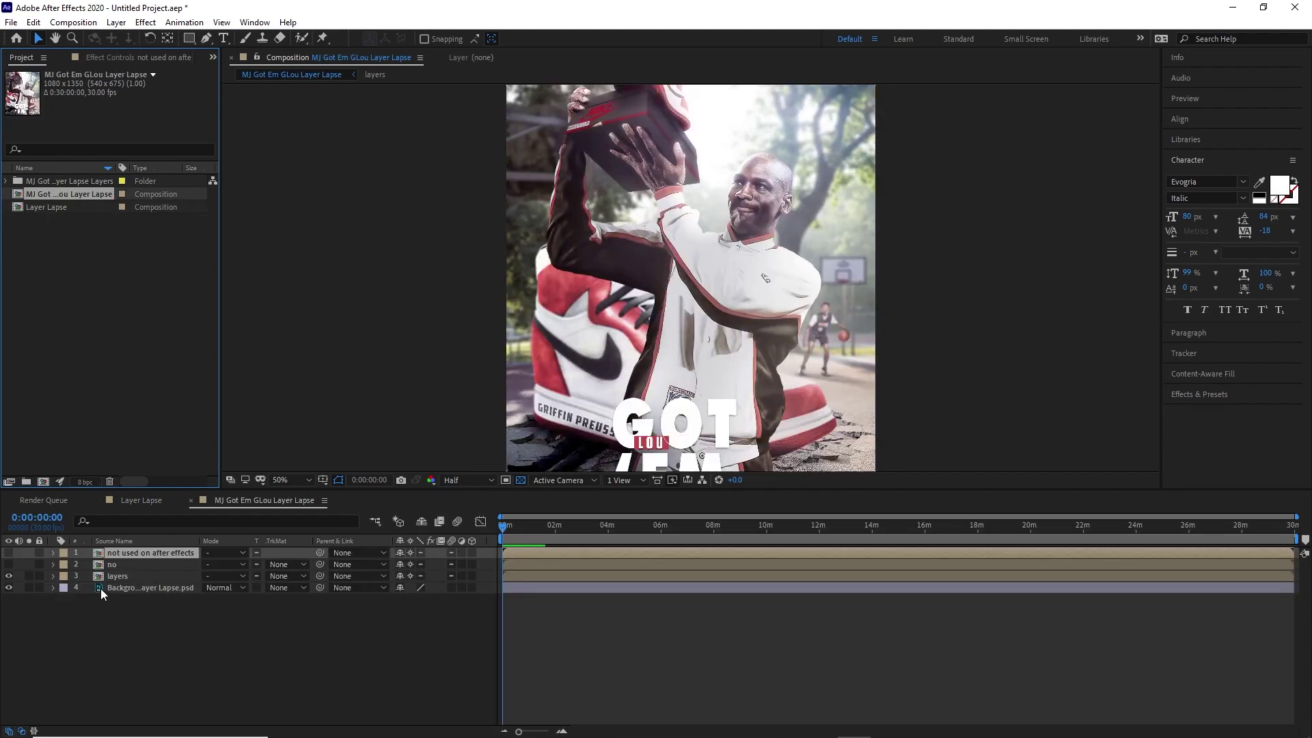
scroll(666, 204, down, 4)
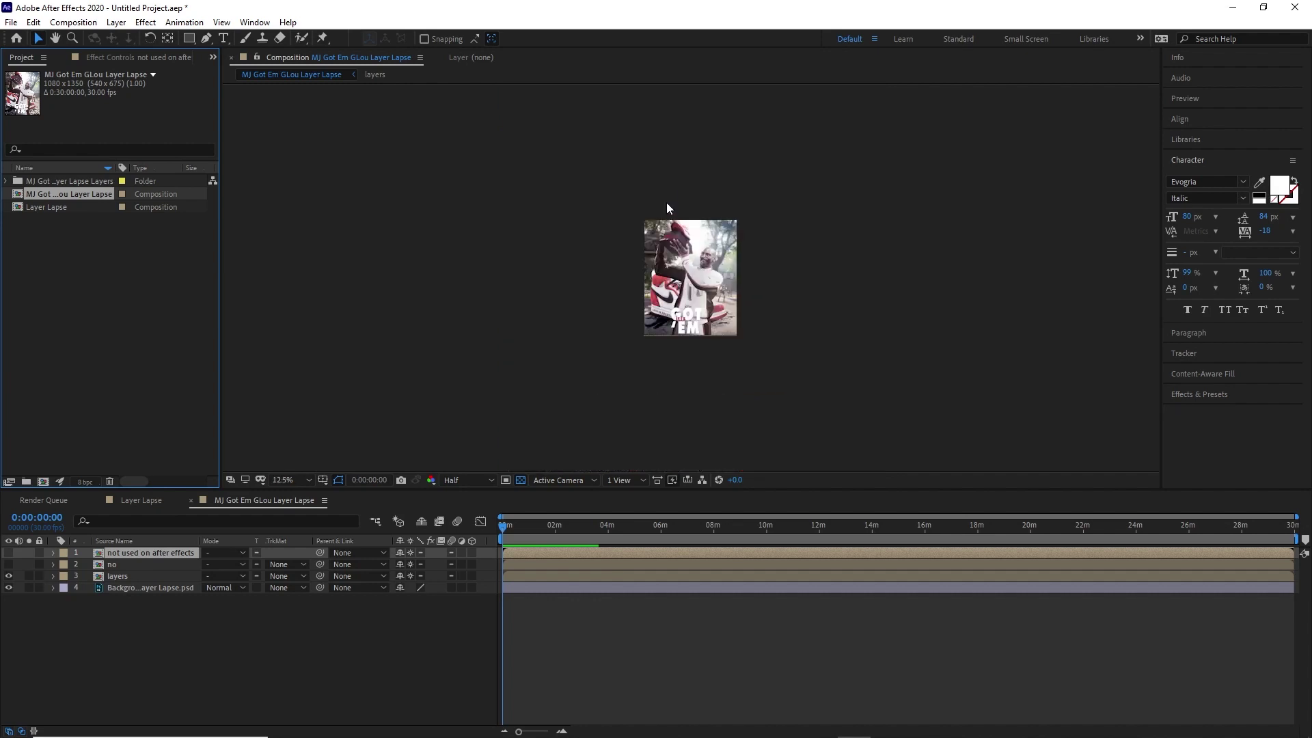
scroll(668, 224, up, 4)
scroll(671, 226, down, 2)
scroll(670, 225, up, 2)
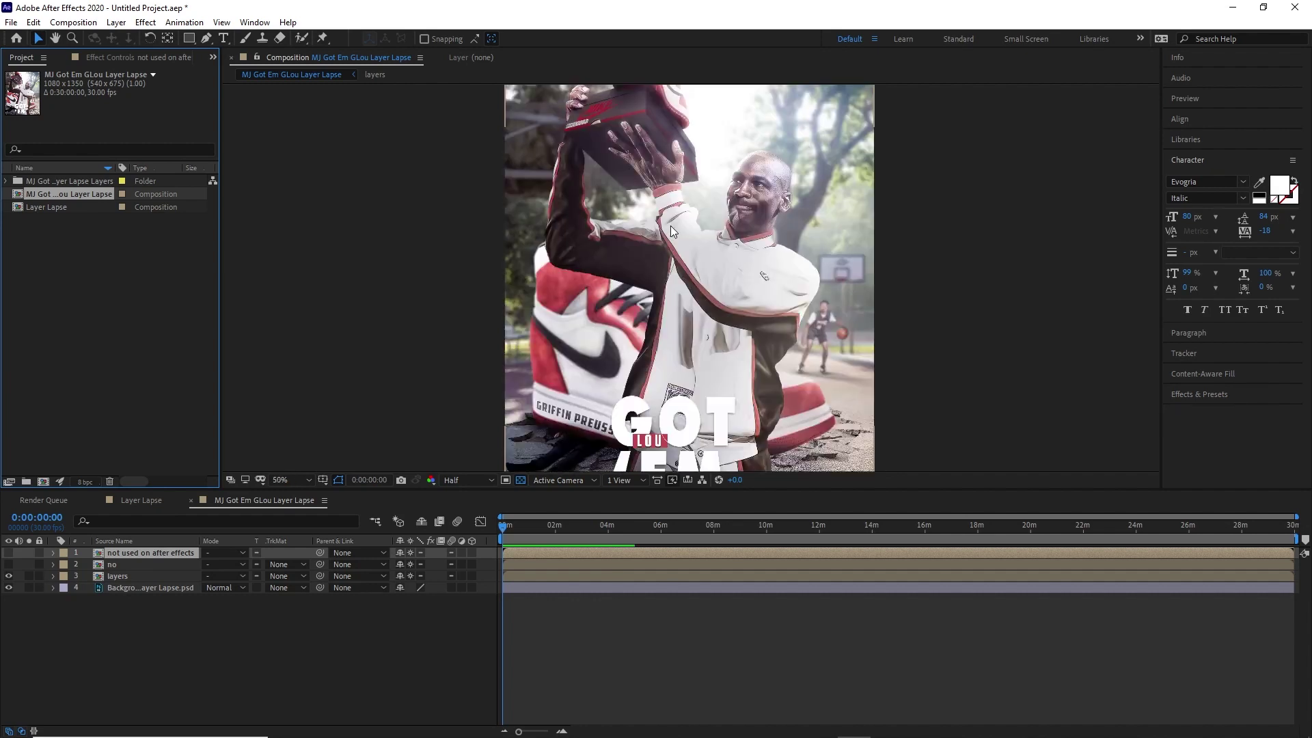
scroll(671, 226, down, 1)
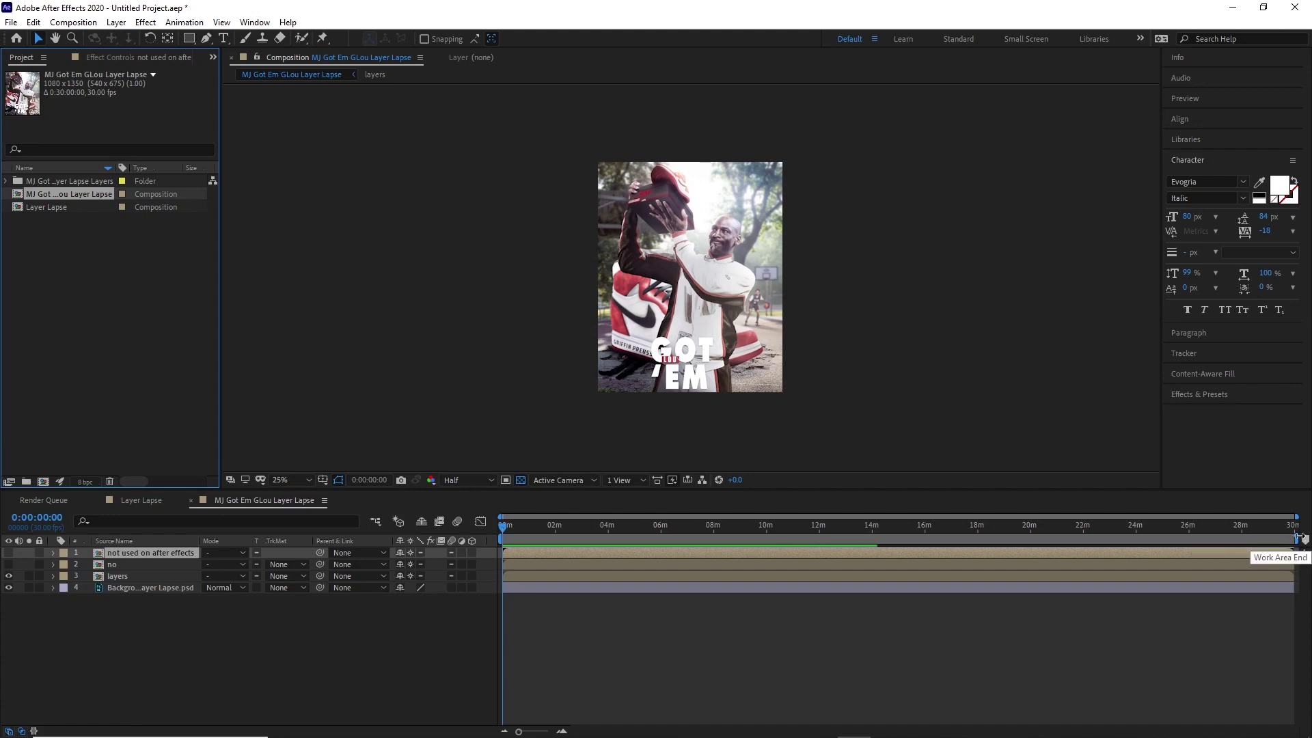
- Shorten the work area to about 53 seconds and trim the MJ Got Em GLou Layer Lapse composition to it
drag(1303, 538, 530, 530)
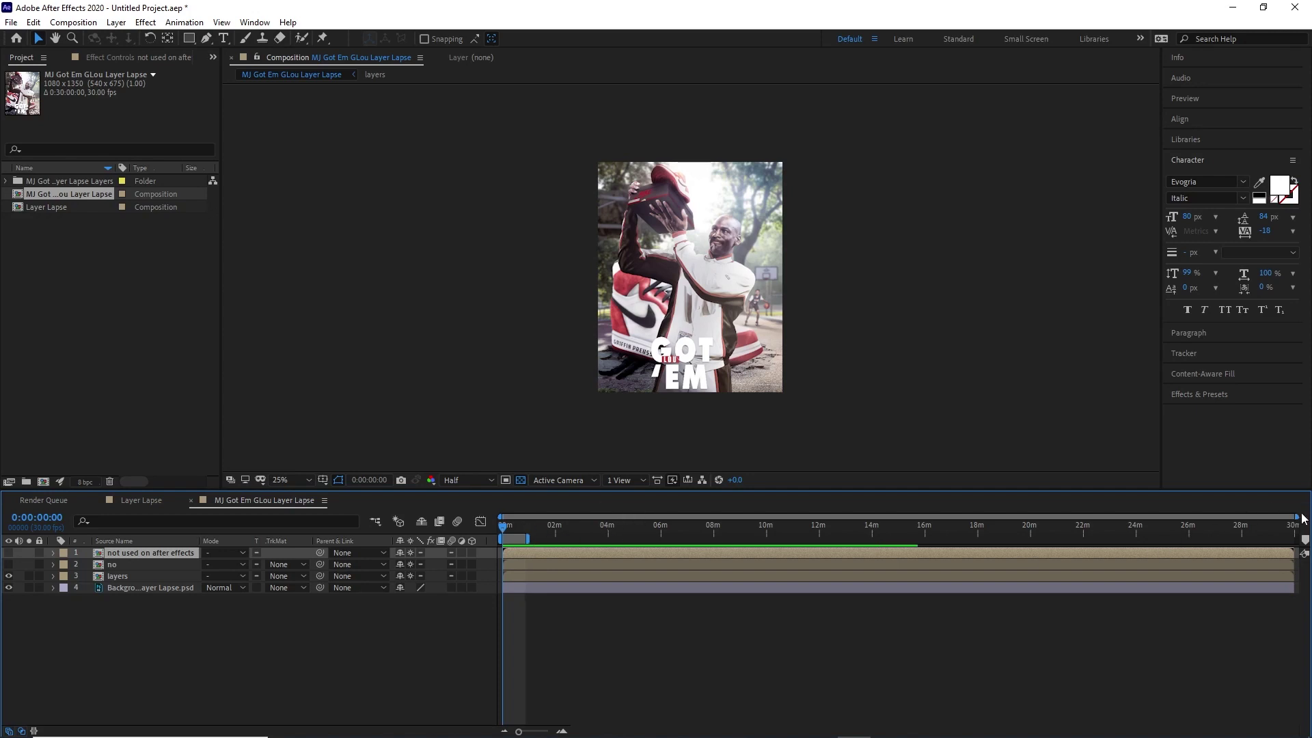
mouse_move(1297, 518)
mouse_down()
mouse_move(661, 519)
mouse_move(1297, 517)
mouse_up()
drag(1184, 517, 1295, 518)
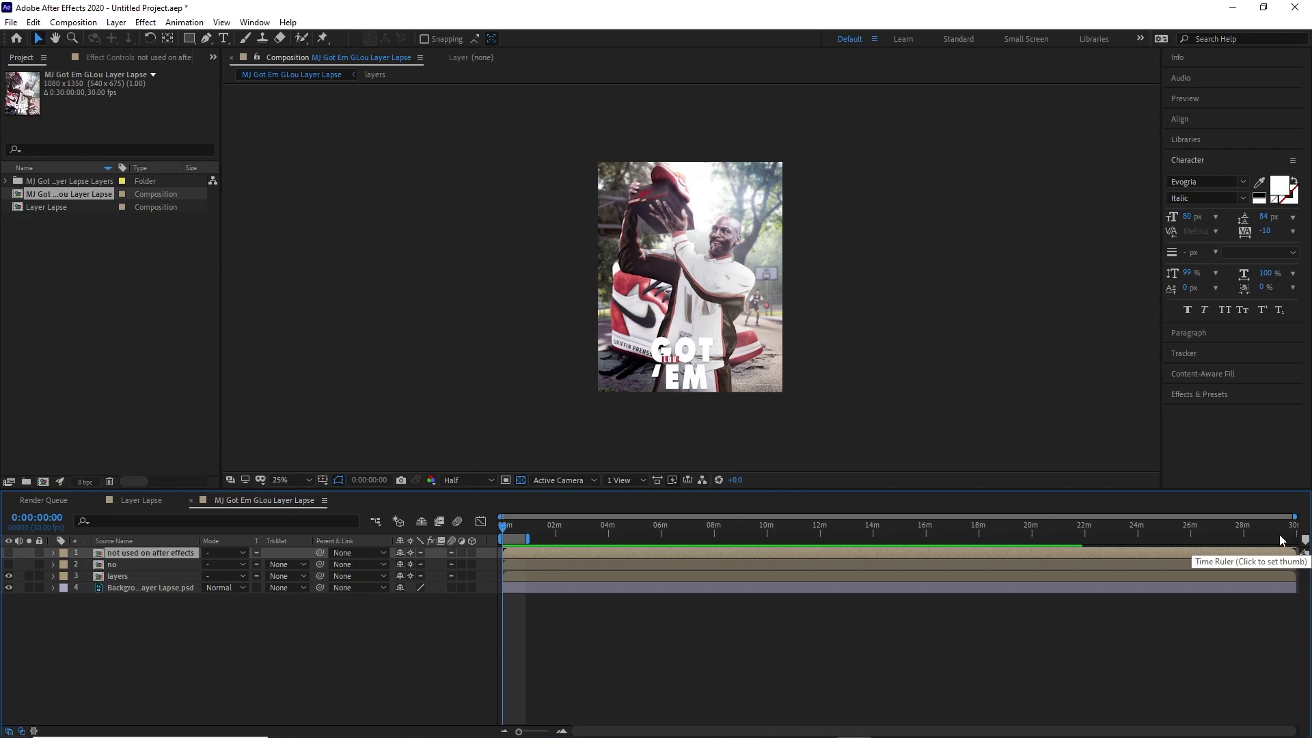
click(74, 22)
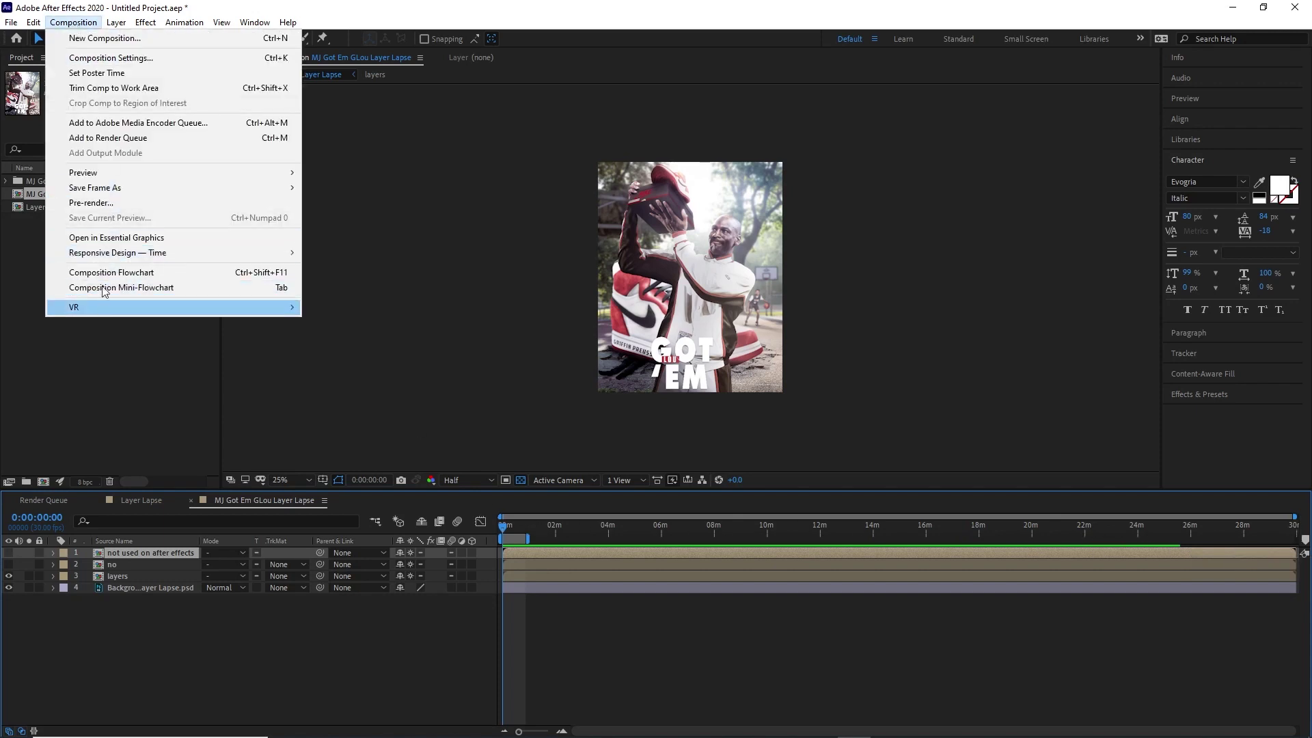
click(113, 88)
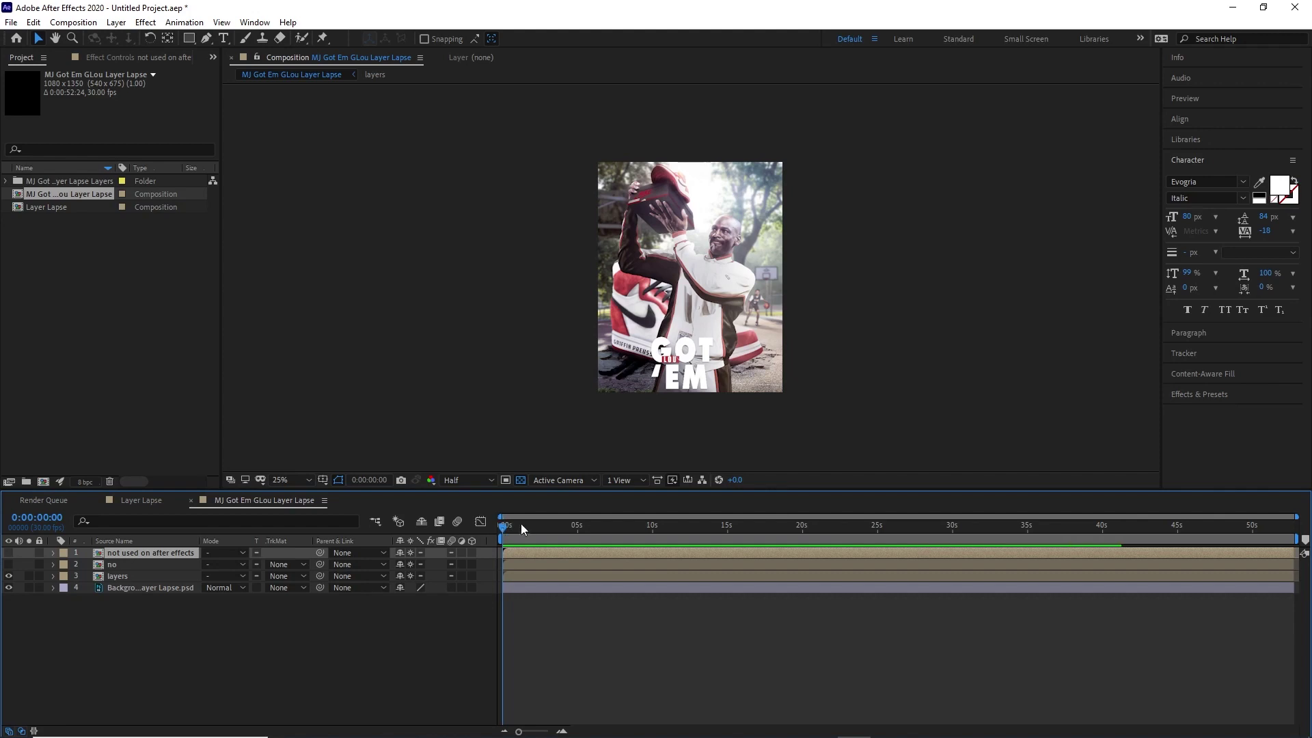
drag(522, 528, 717, 525)
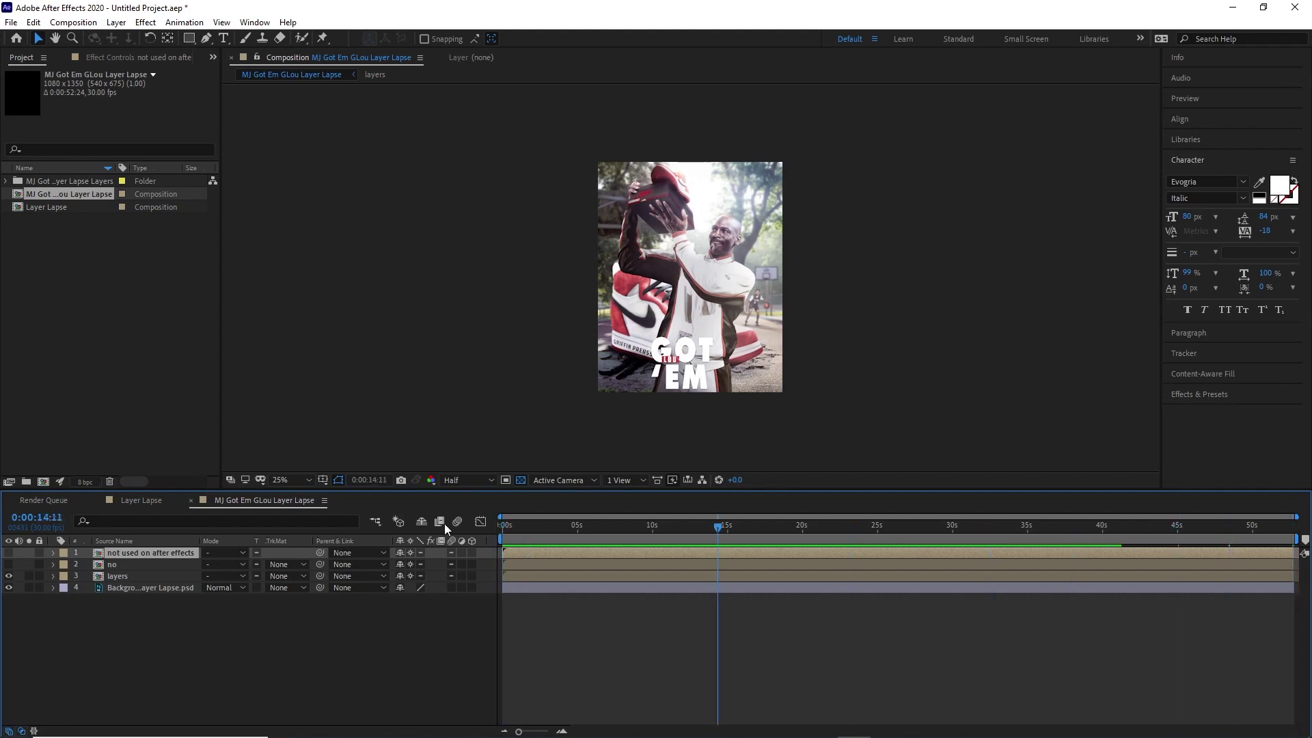
key(Home)
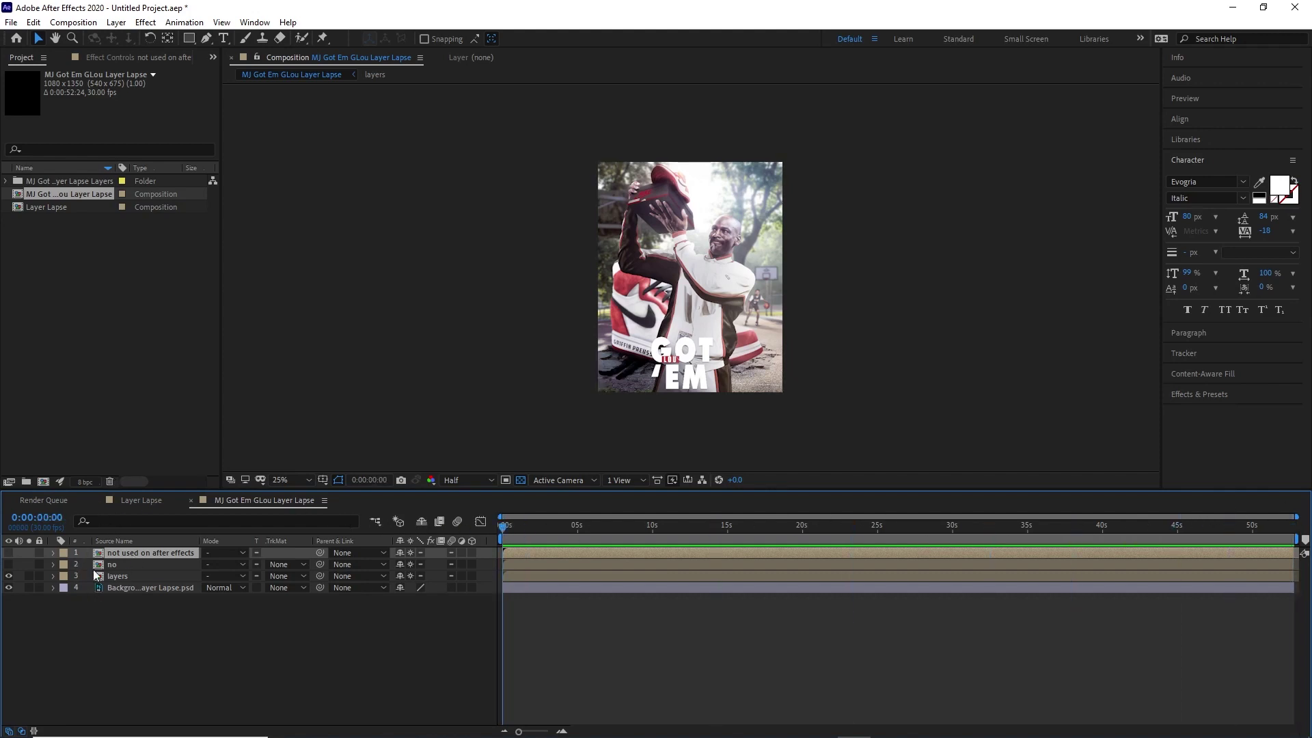
- Open the nested layers composition that holds the 13 numbered stamped layers
click(121, 579)
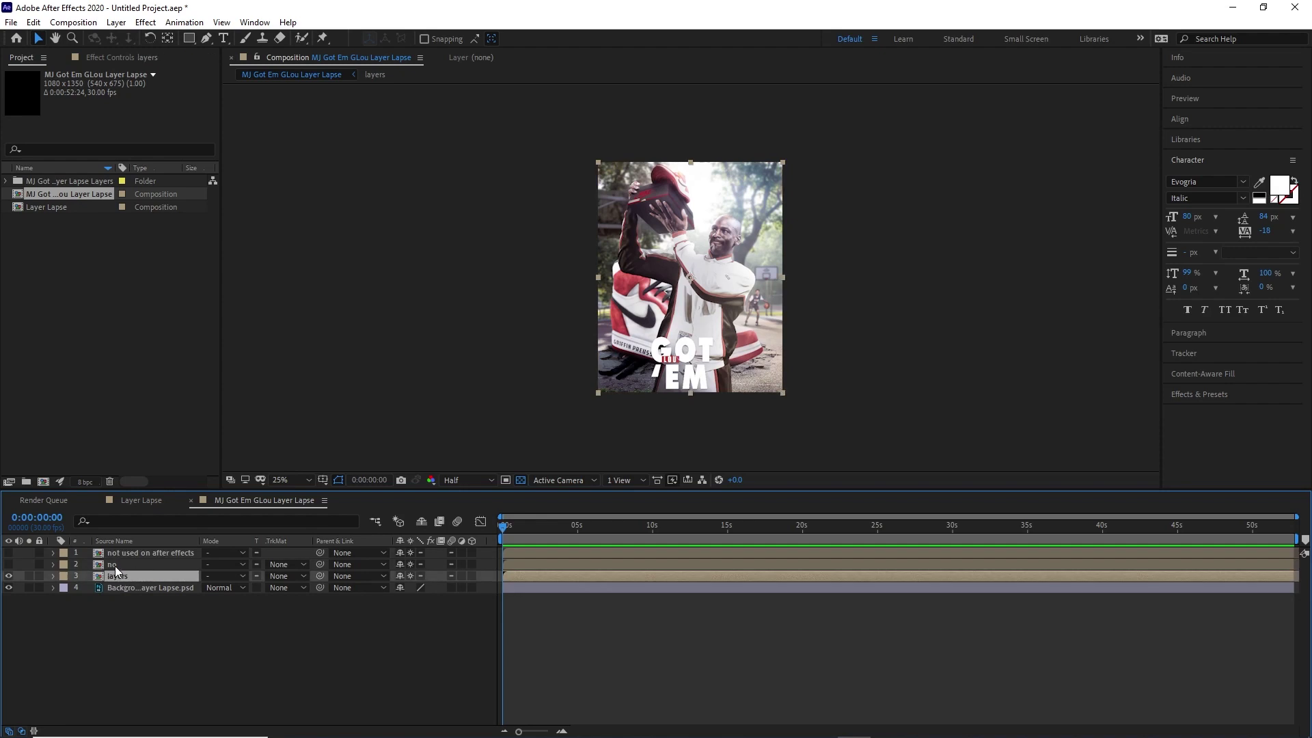
click(112, 555)
click(112, 560)
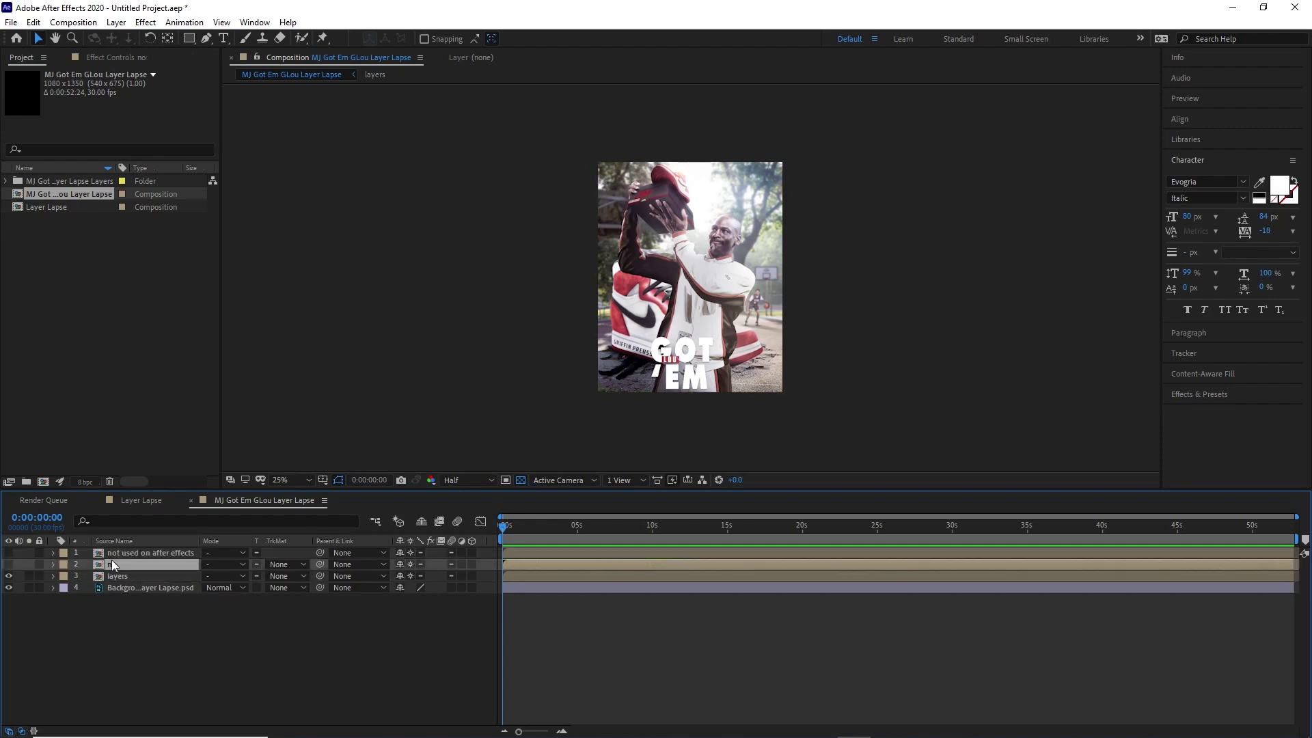
click(112, 576)
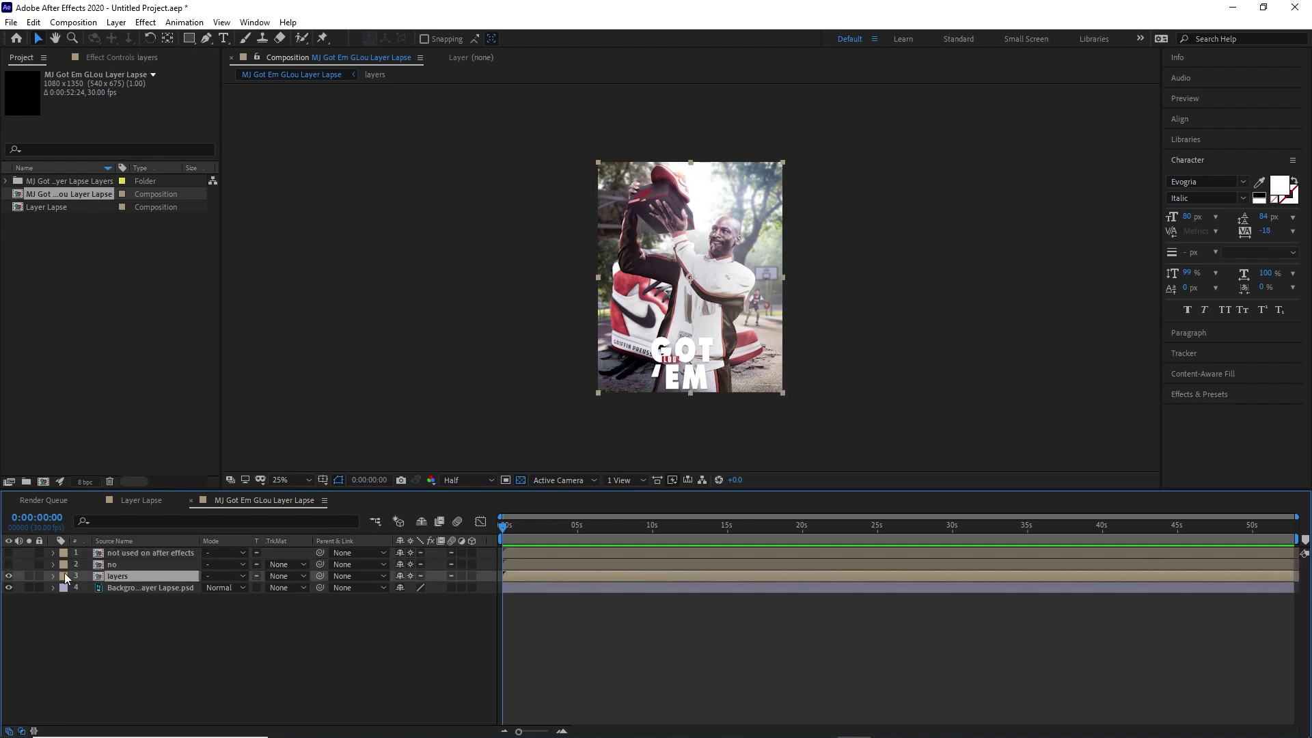
double_click(113, 576)
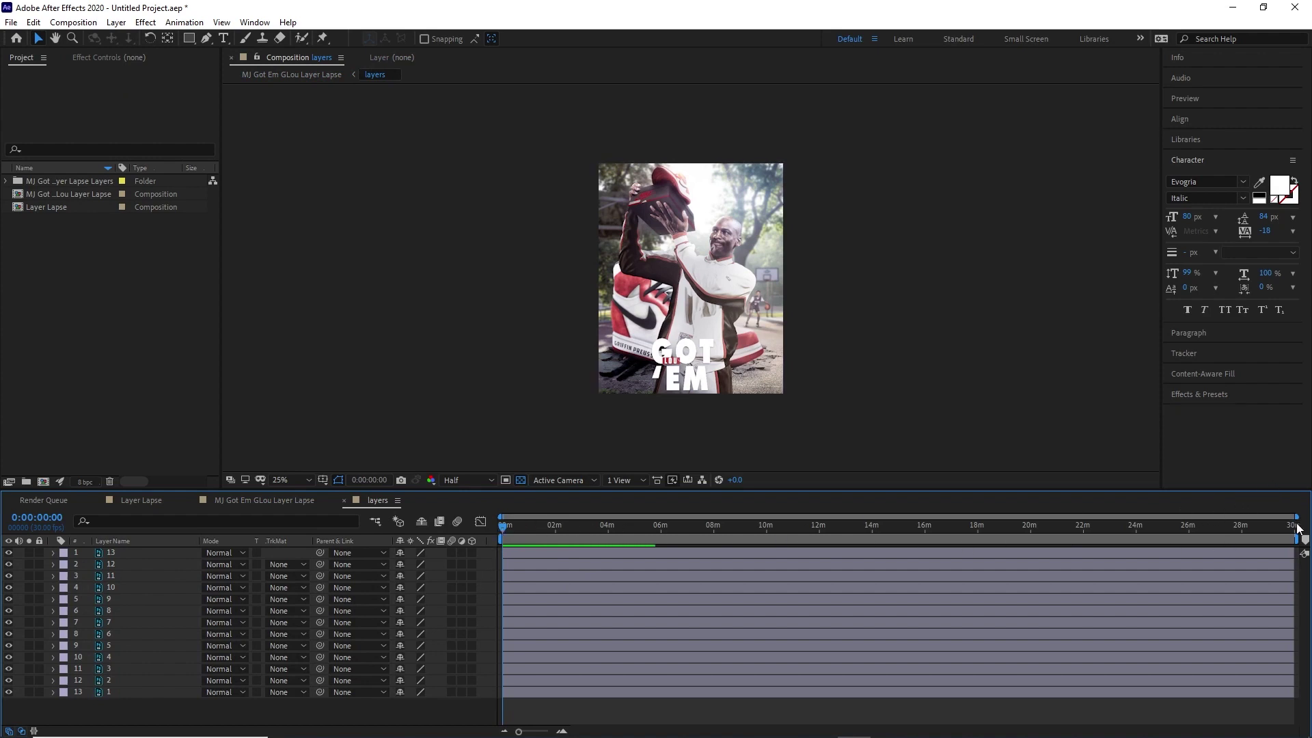
mouse_move(1297, 514)
mouse_down()
mouse_move(876, 534)
mouse_move(1297, 517)
mouse_up()
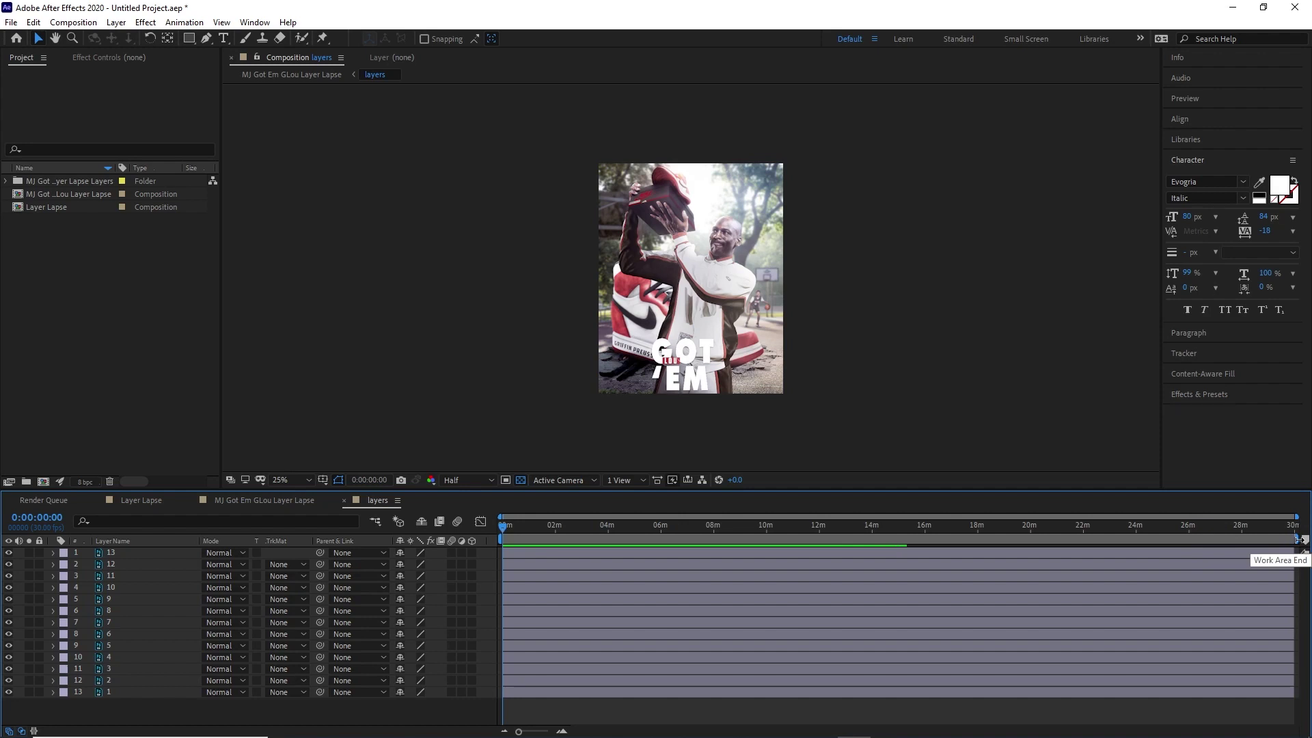
- Shorten the layers composition's work area to about 42 seconds and trim the composition to it
drag(1299, 540, 526, 536)
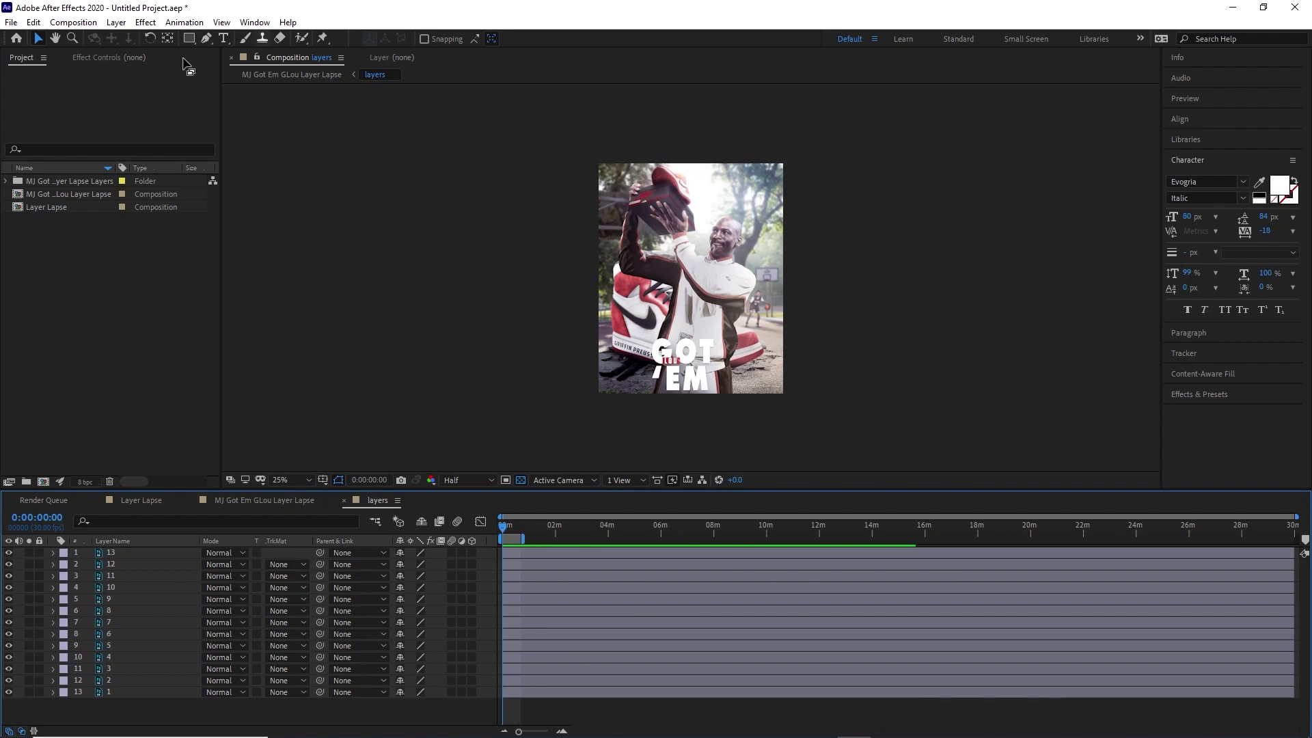
click(74, 22)
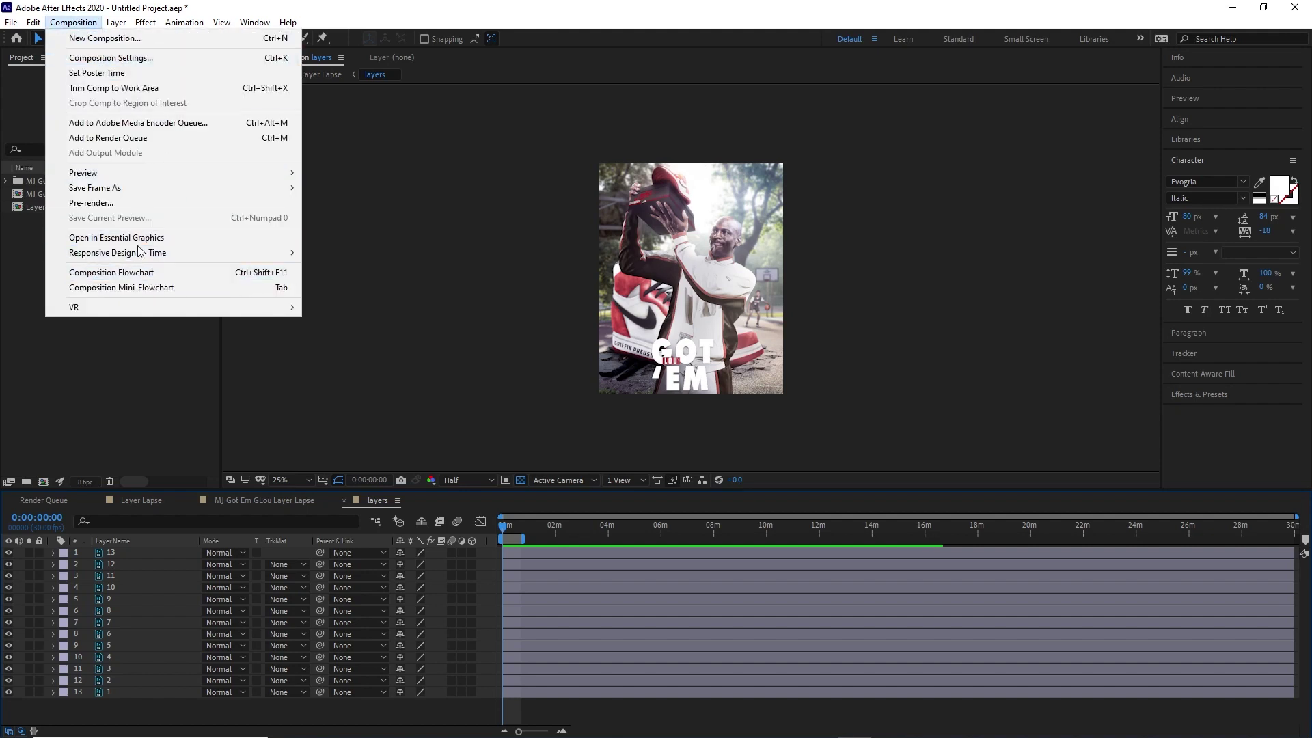
click(116, 88)
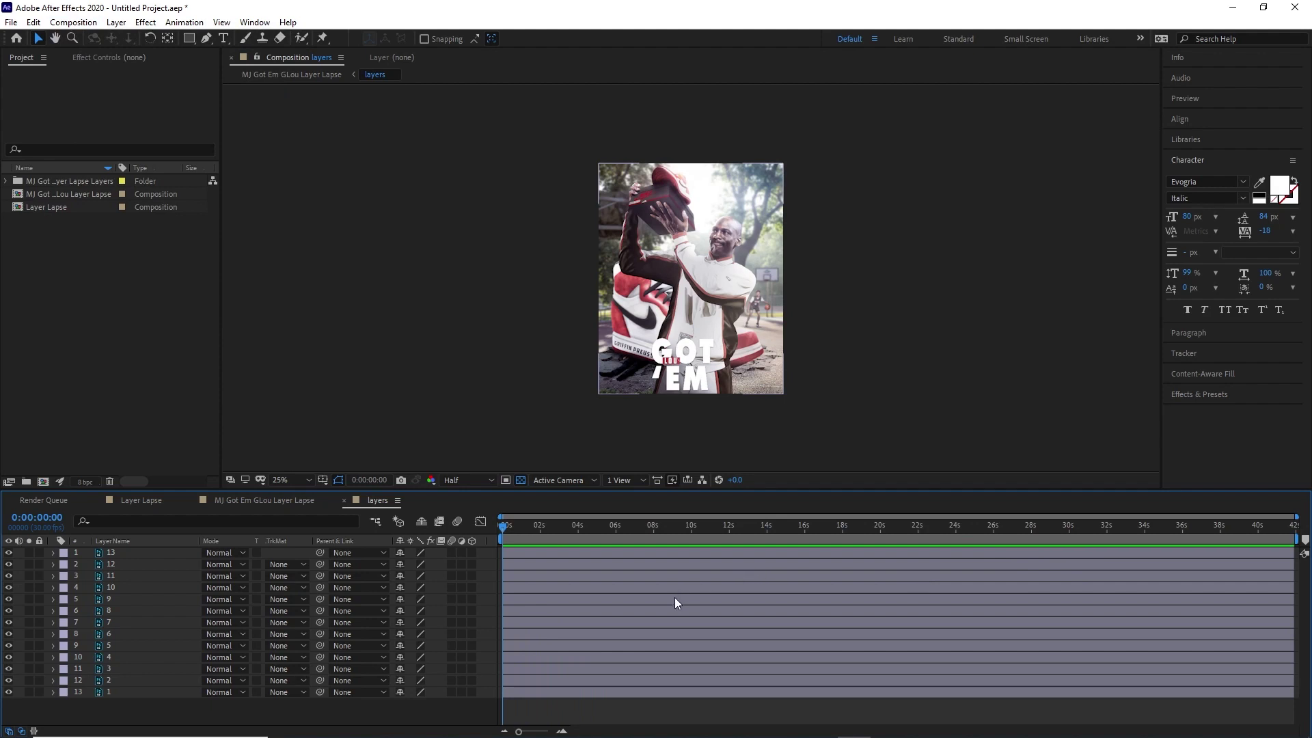
- Trim the ends of all 13 numbered layers together so each lasts about one second from the start
click(109, 693)
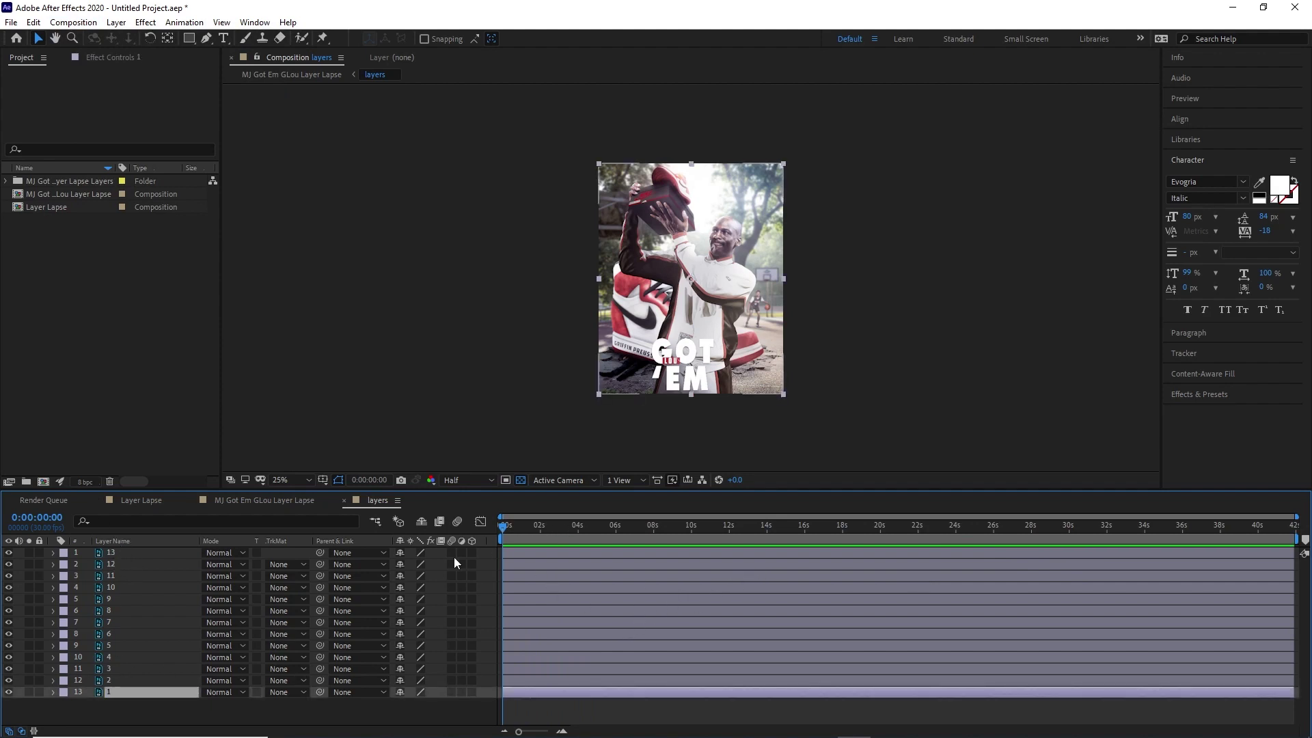
click(125, 552)
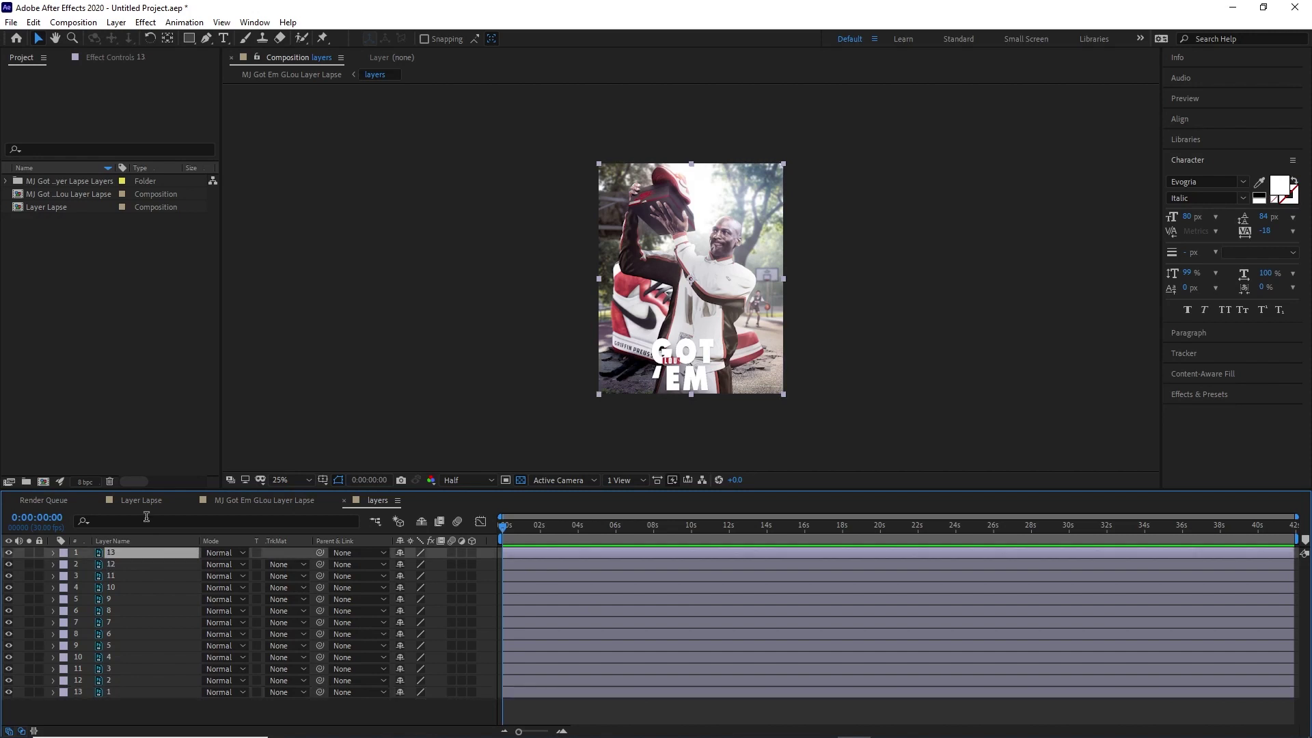
click(139, 691)
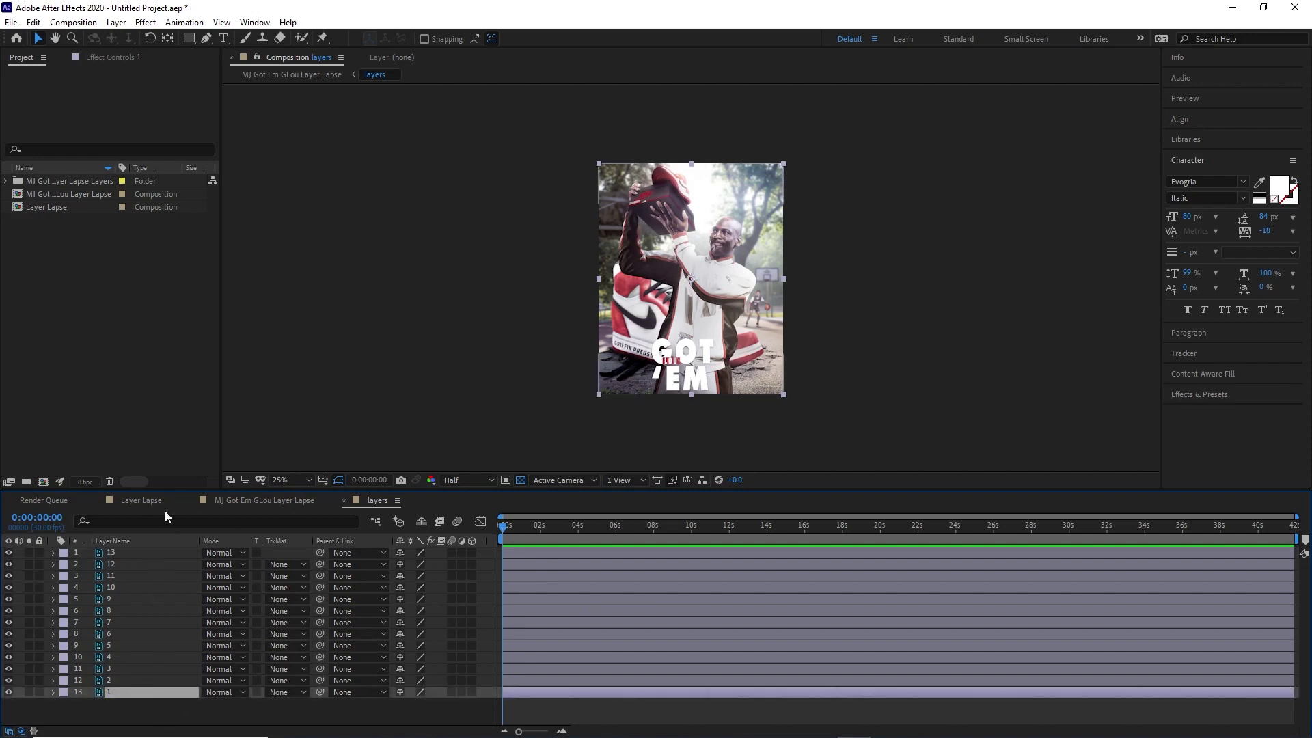
shift+click(115, 555)
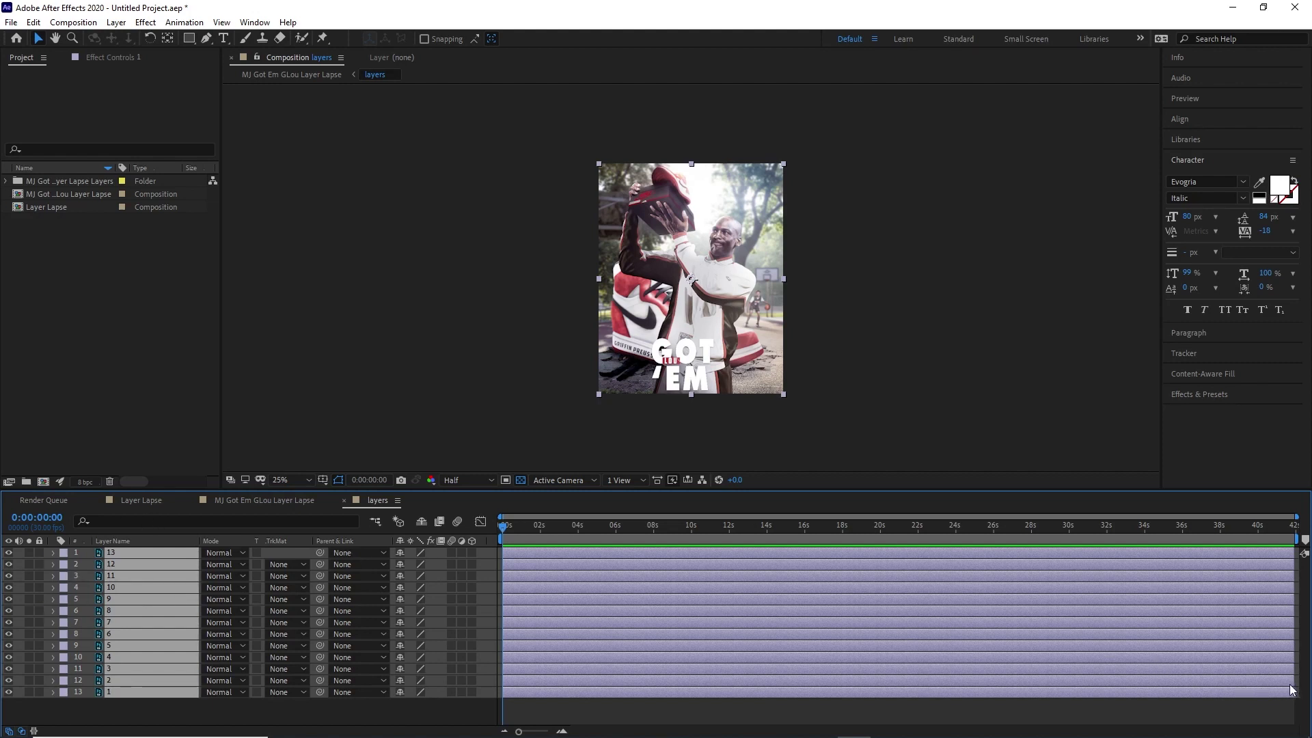
drag(1294, 691, 517, 622)
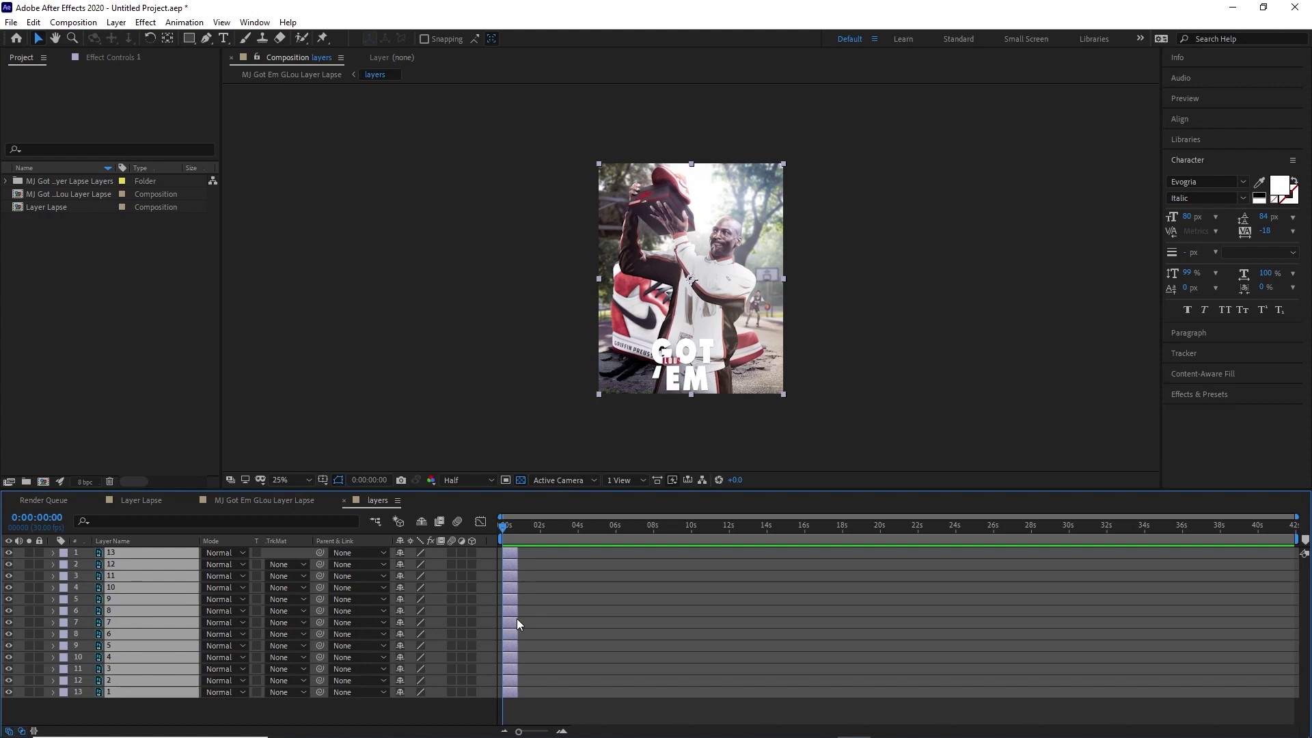
drag(516, 618, 524, 618)
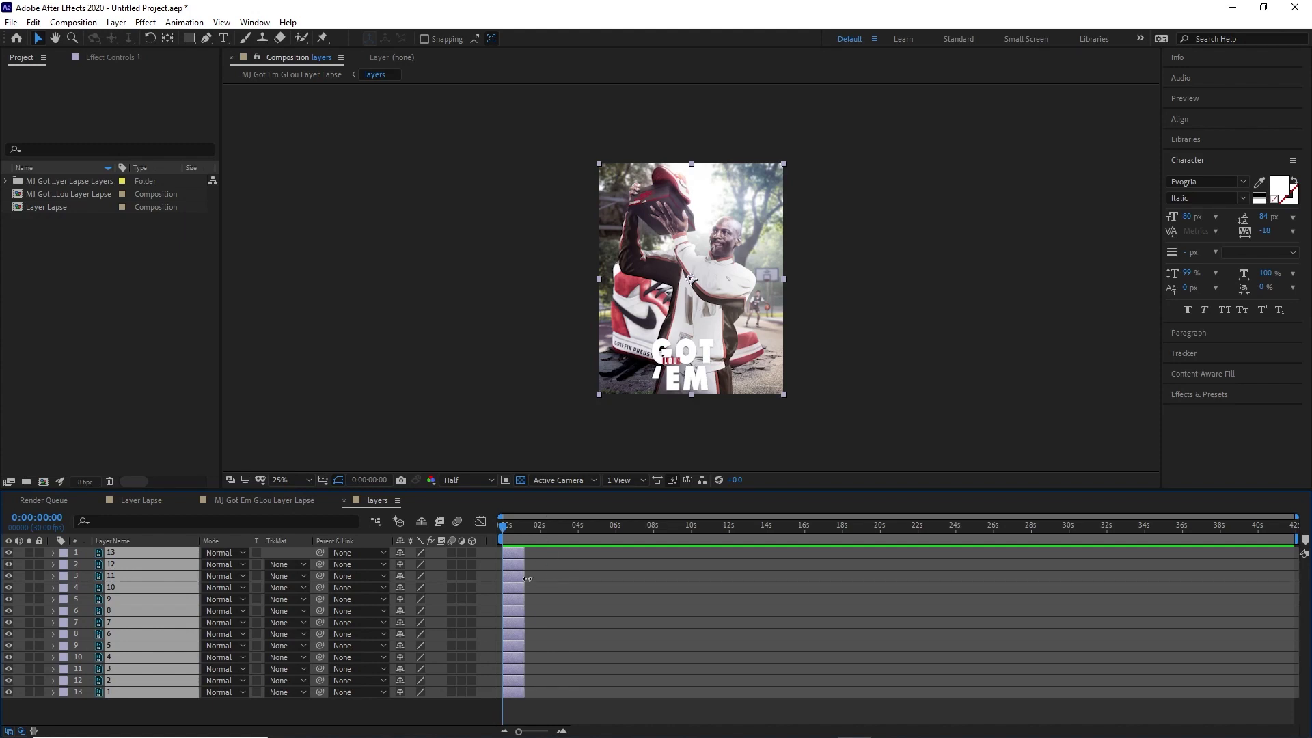
drag(525, 573, 520, 572)
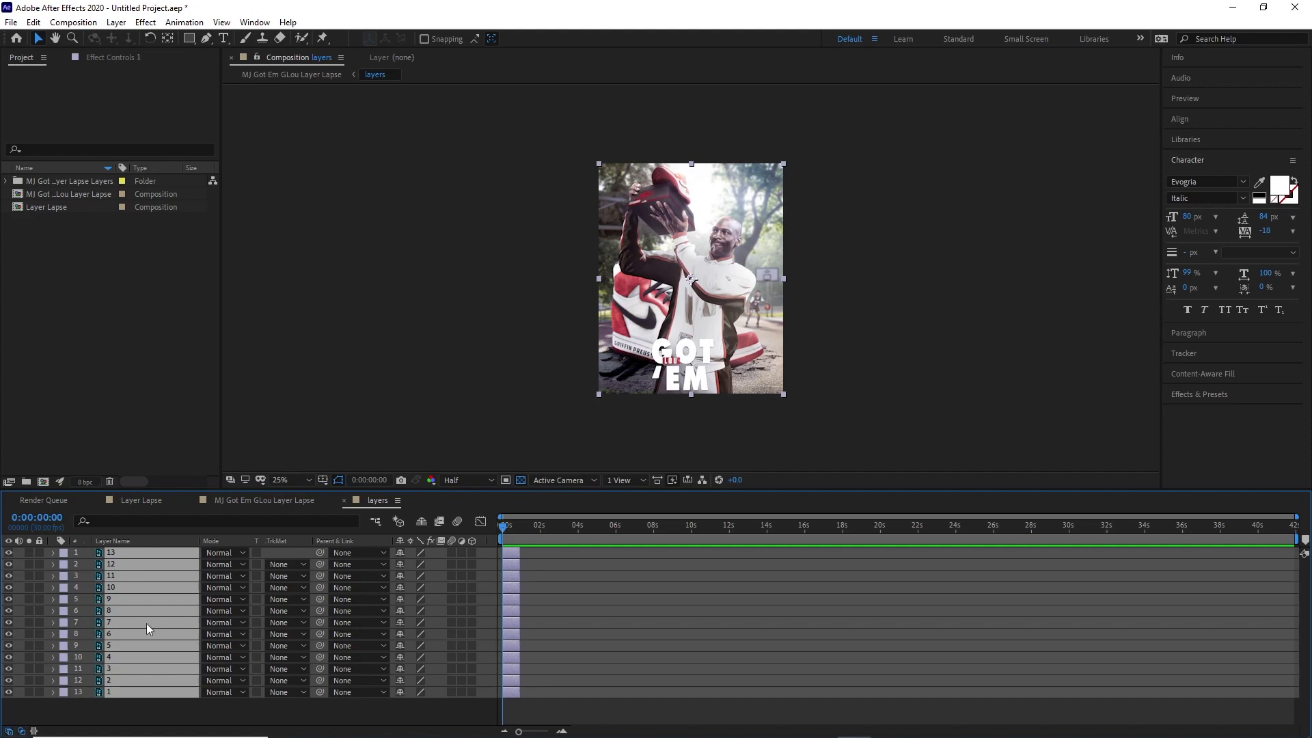
click(568, 656)
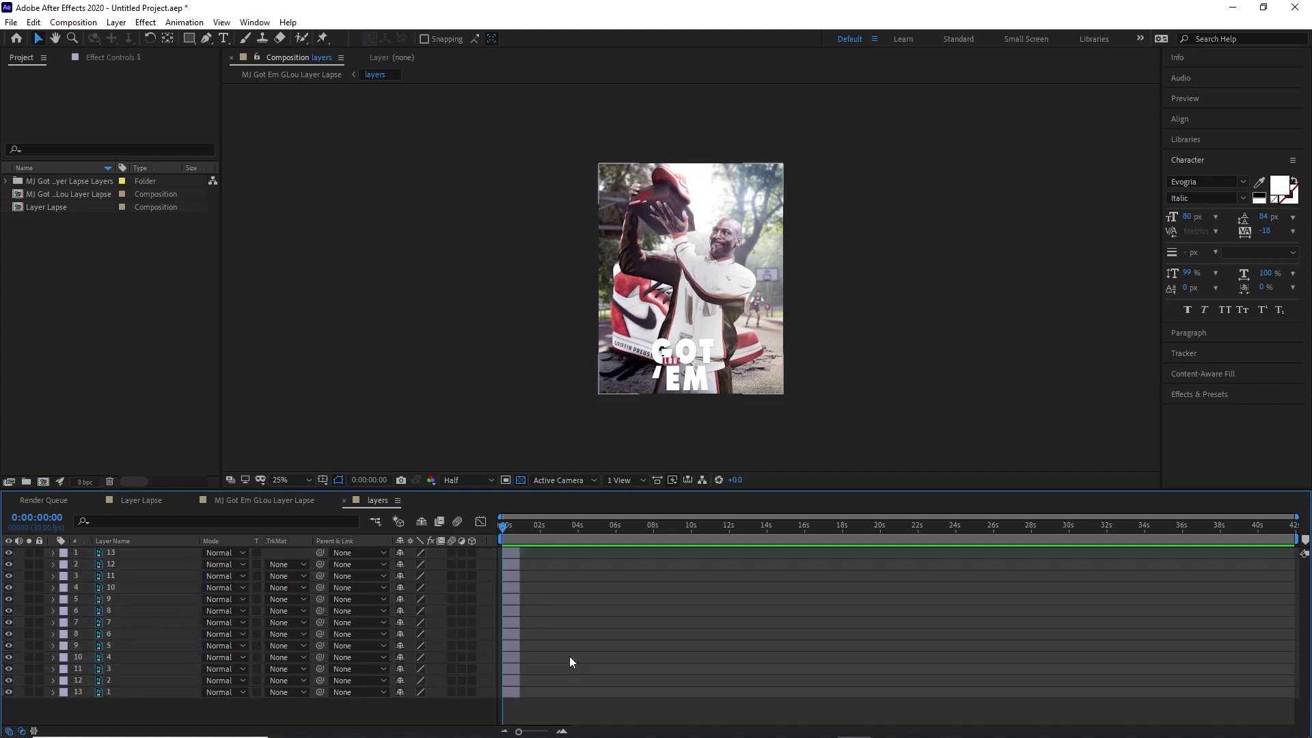
- Stagger layers 2 through 13 in time so each one starts where the previous numbered layer ends
click(109, 680)
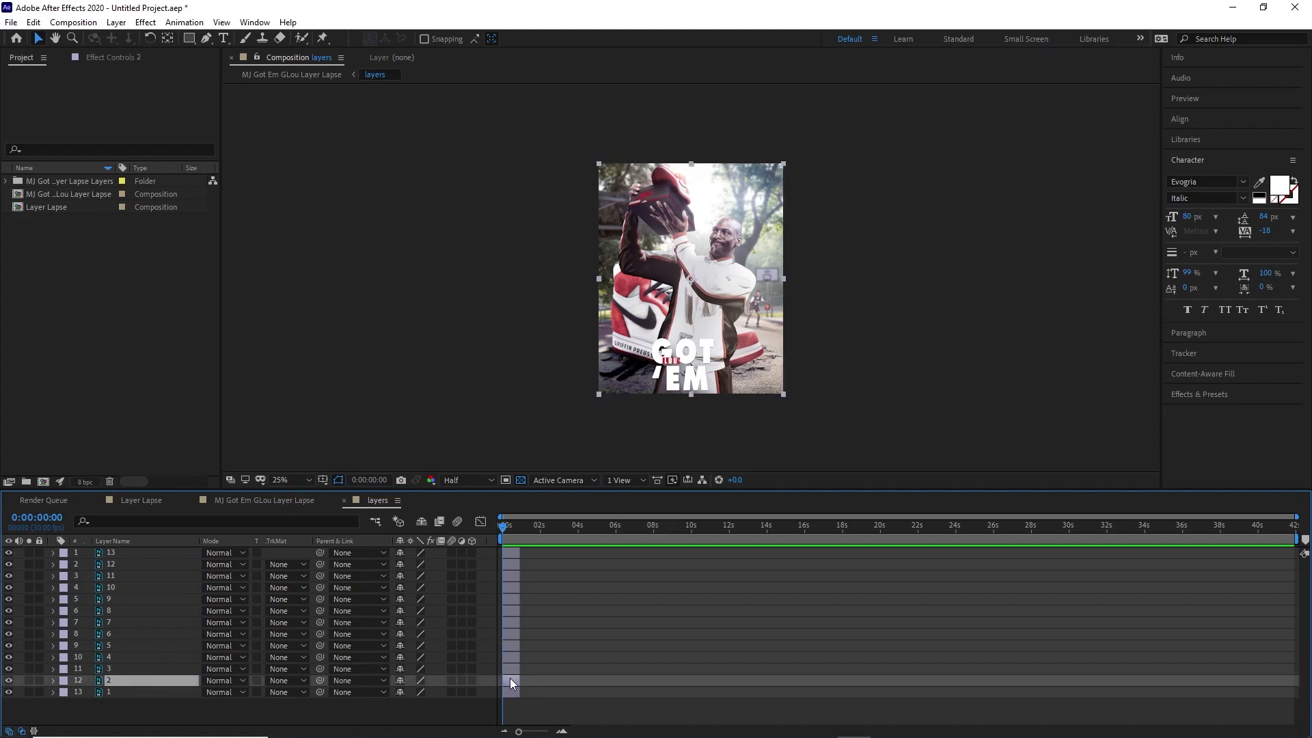
drag(510, 679, 601, 639)
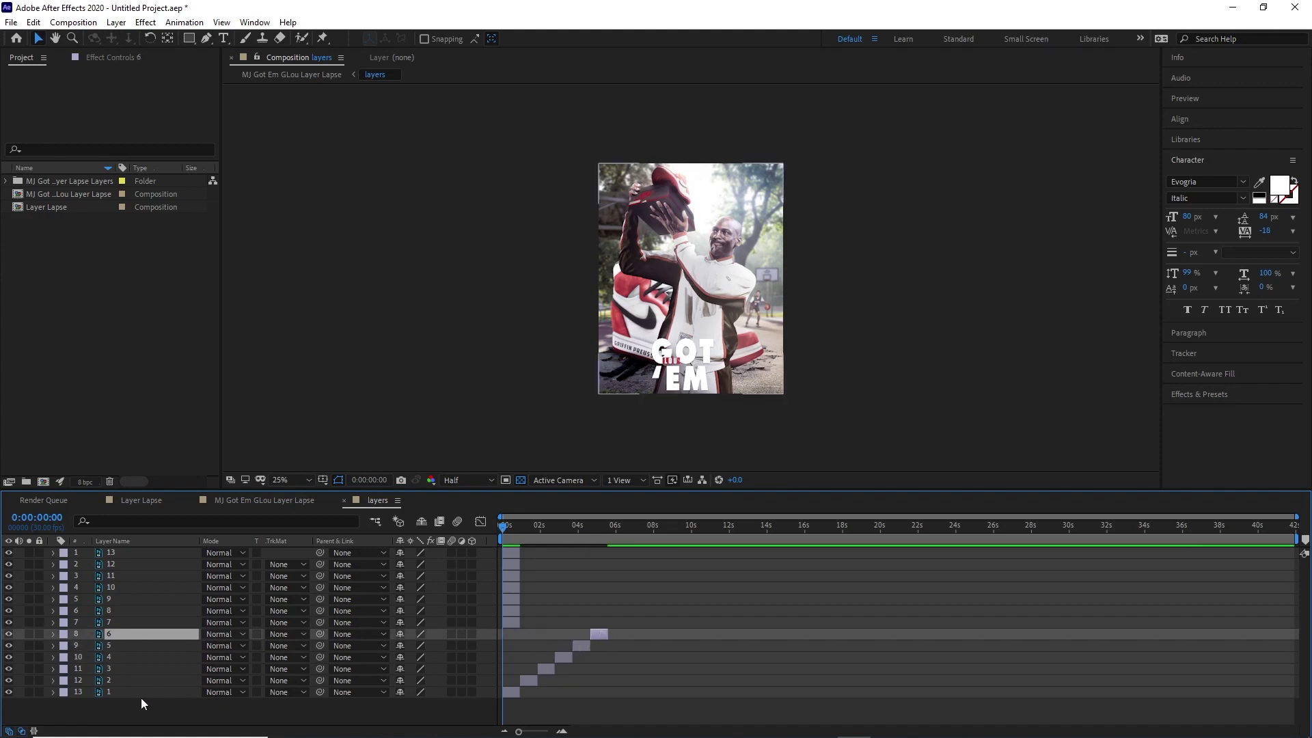
drag(514, 624, 618, 623)
drag(511, 610, 634, 617)
drag(507, 600, 654, 601)
drag(514, 589, 672, 596)
drag(510, 575, 688, 591)
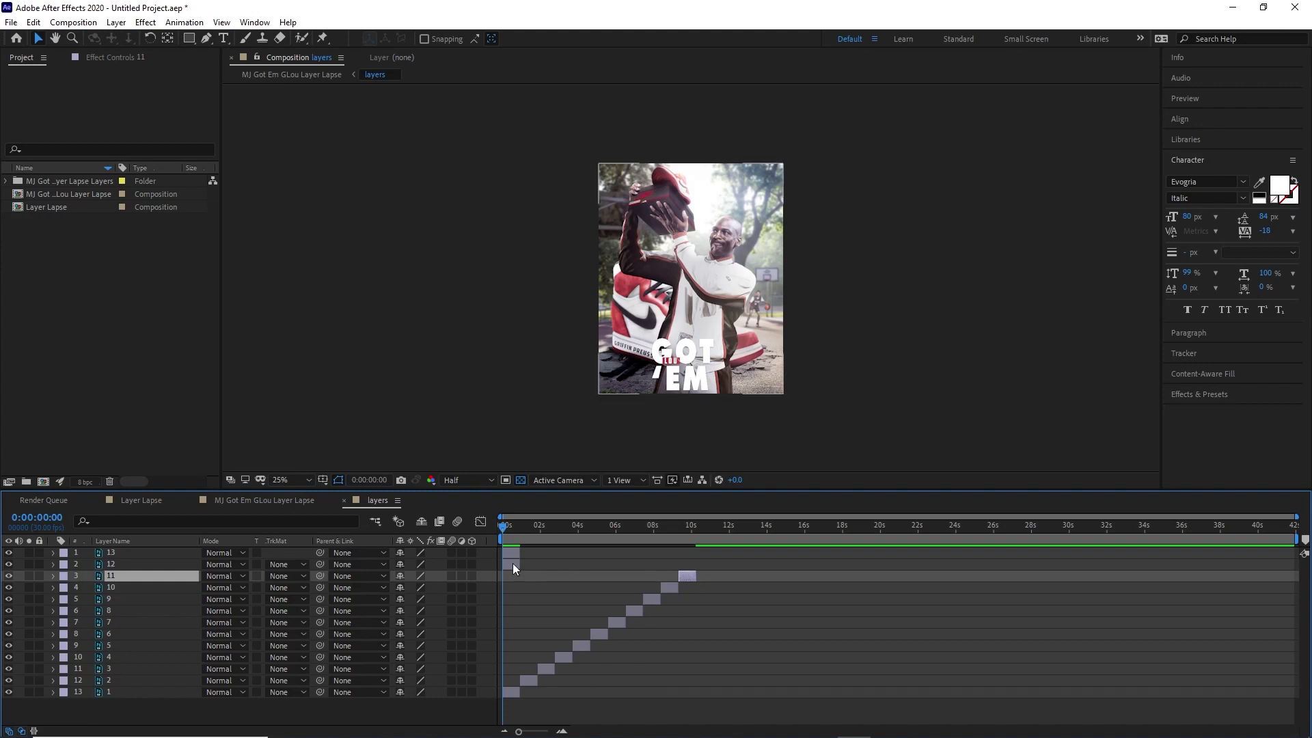
drag(513, 564, 706, 576)
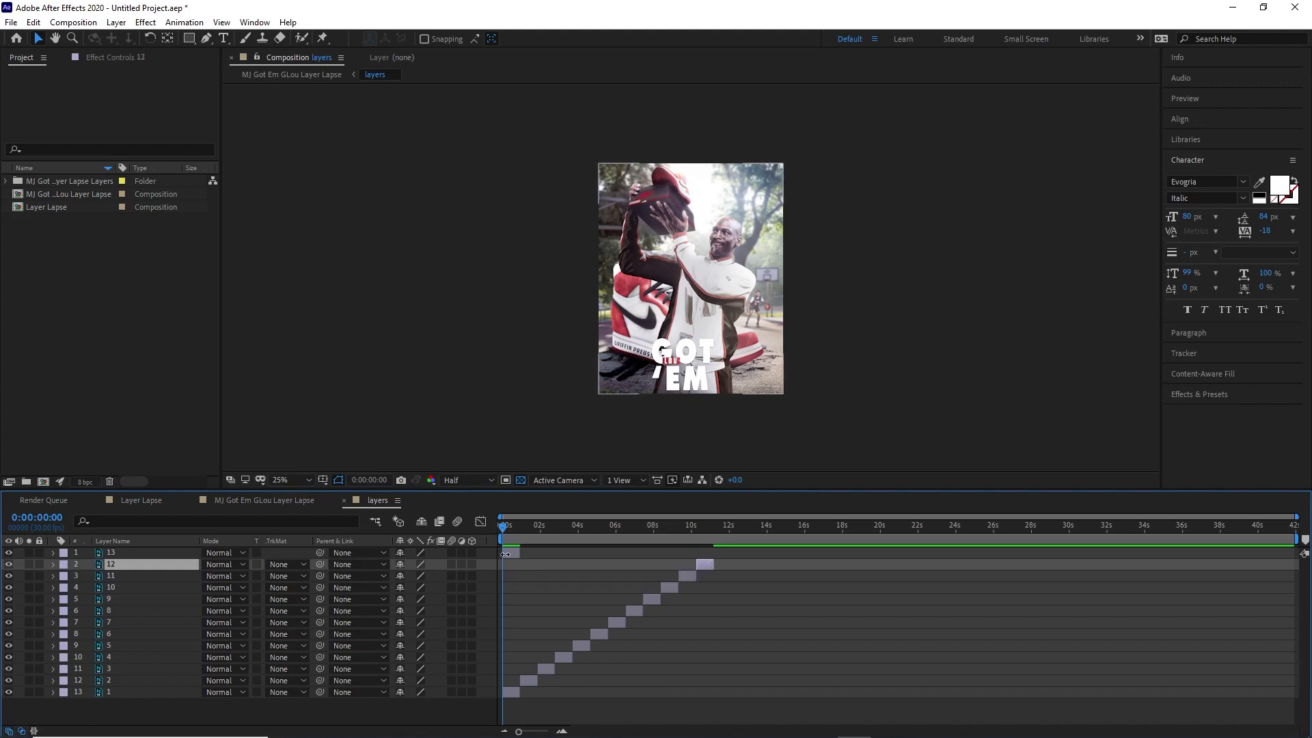
drag(508, 554, 723, 559)
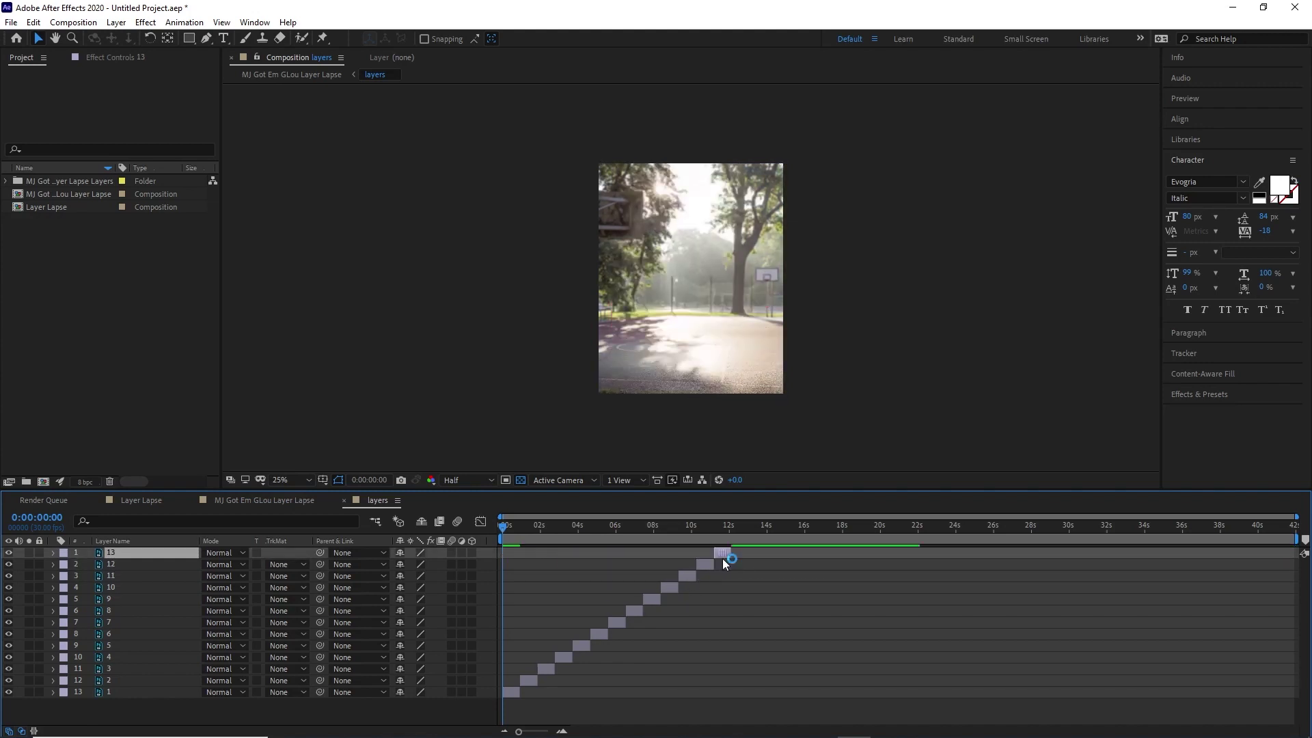
- Set the composition's preview resolution to Third
click(457, 478)
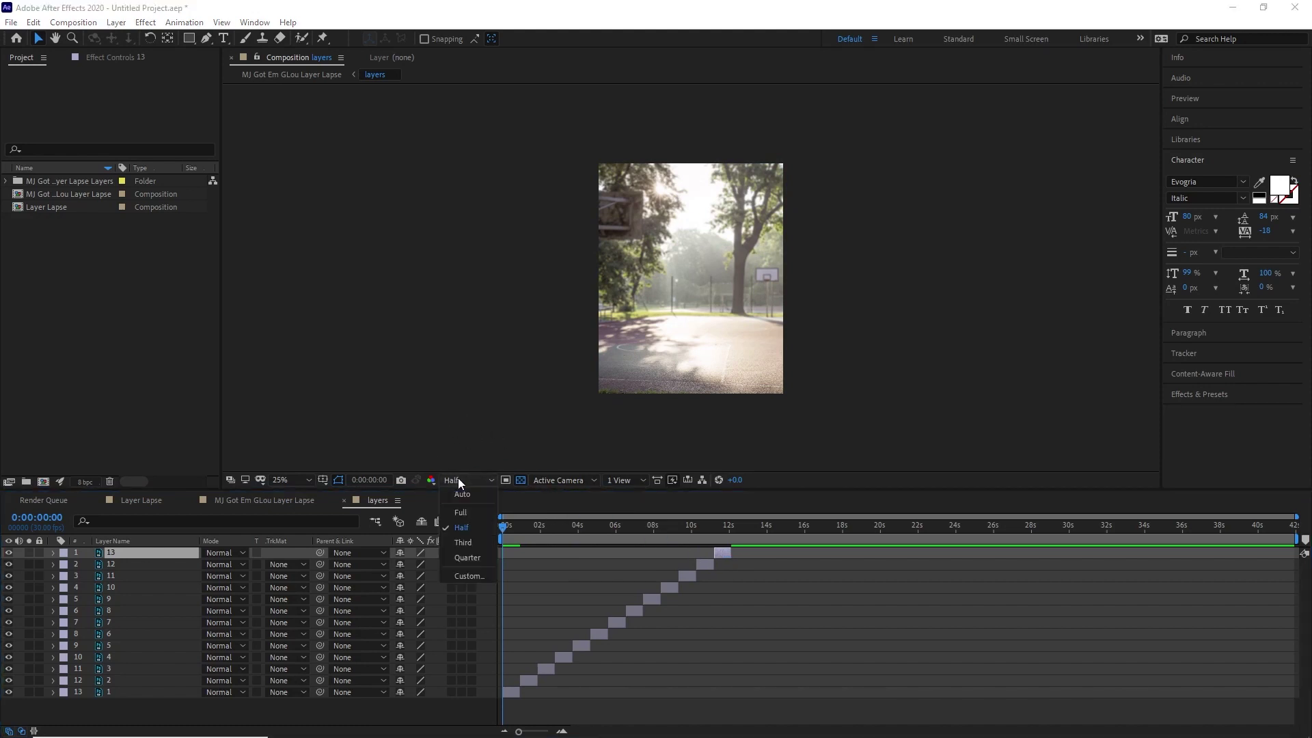
click(466, 515)
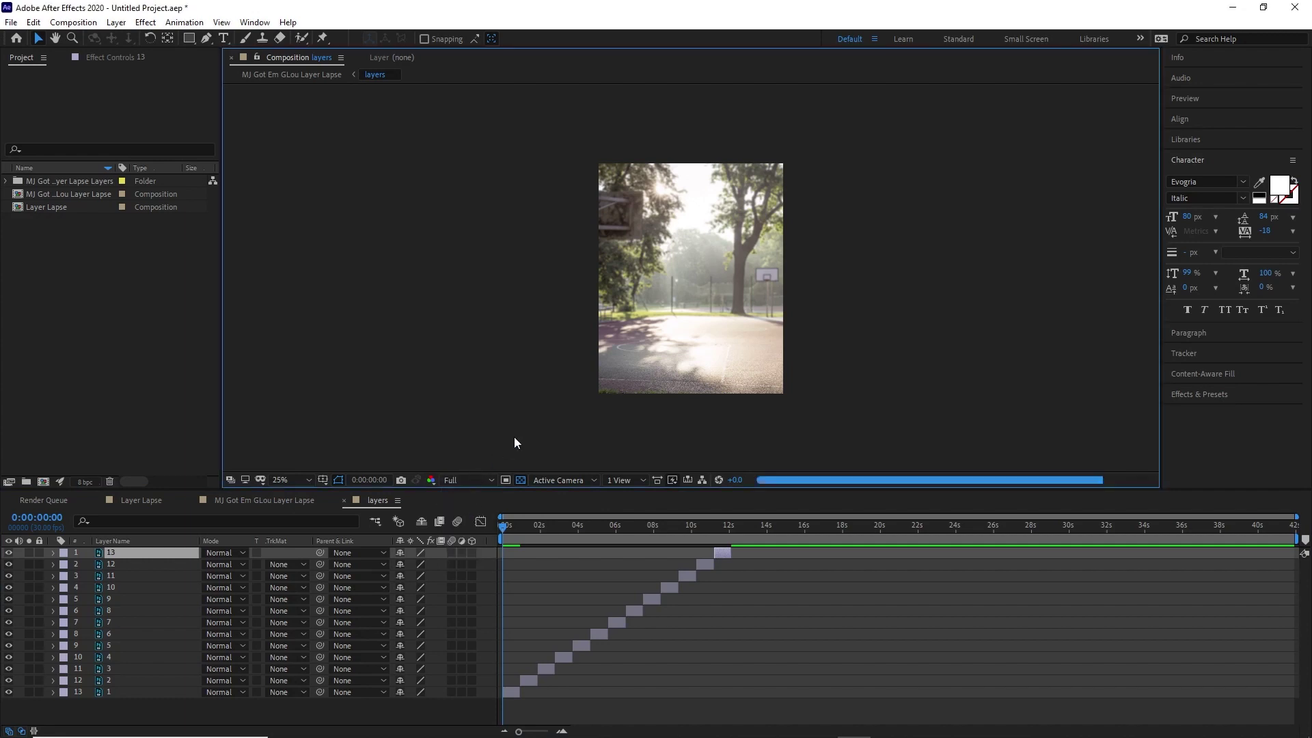
click(467, 481)
click(472, 533)
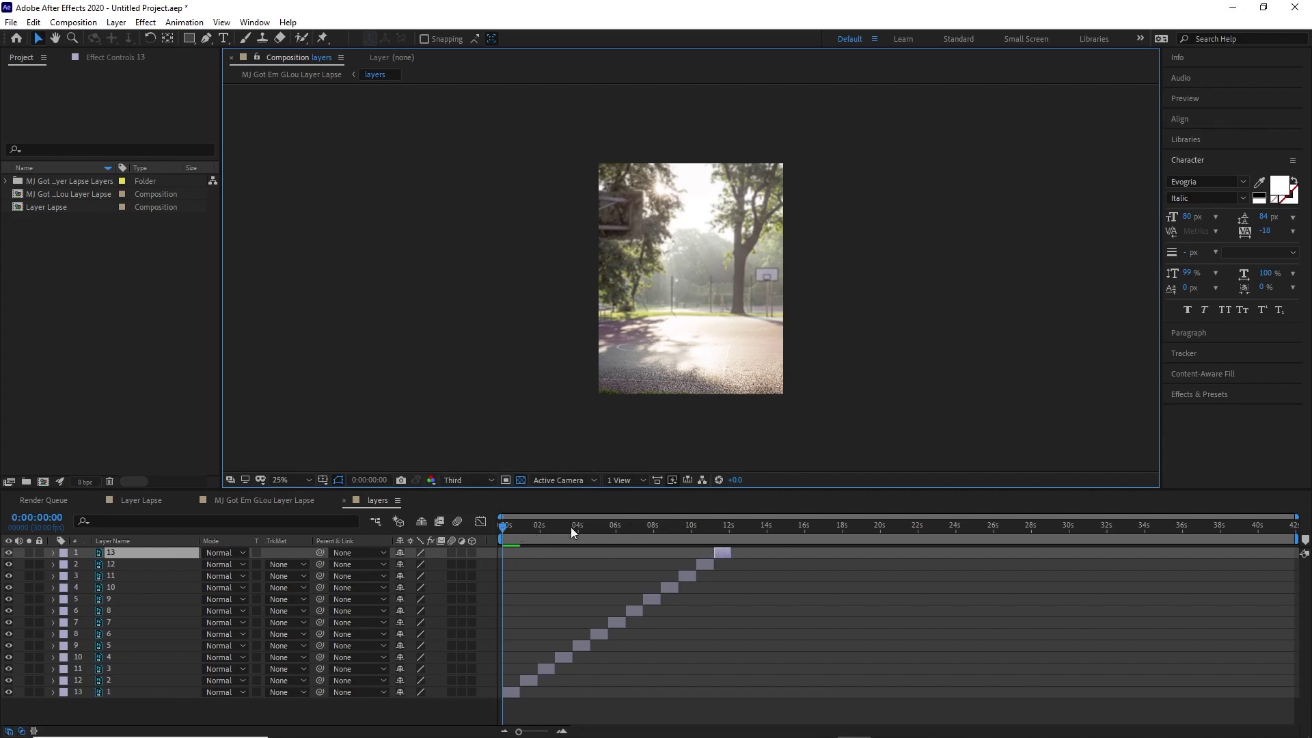
- Play the staggered layer animation and return the playhead to the start
key(space)
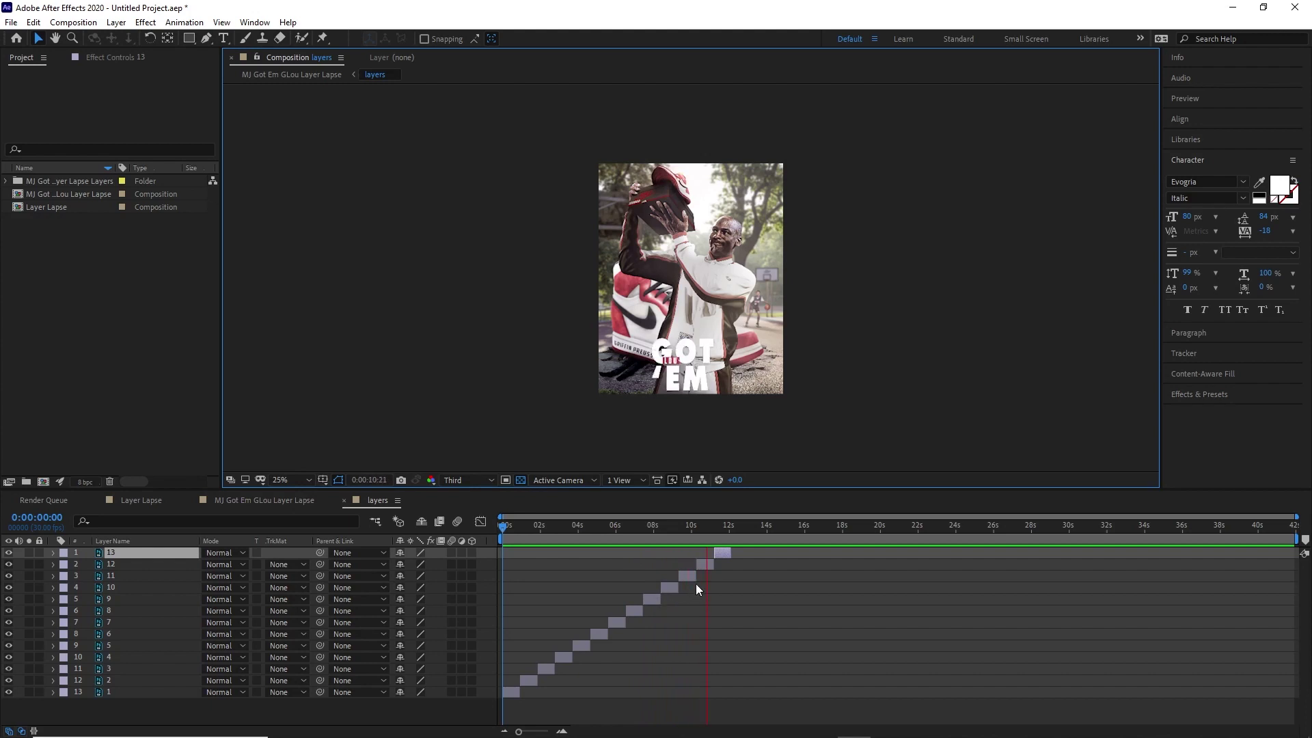
click(724, 535)
key(Home)
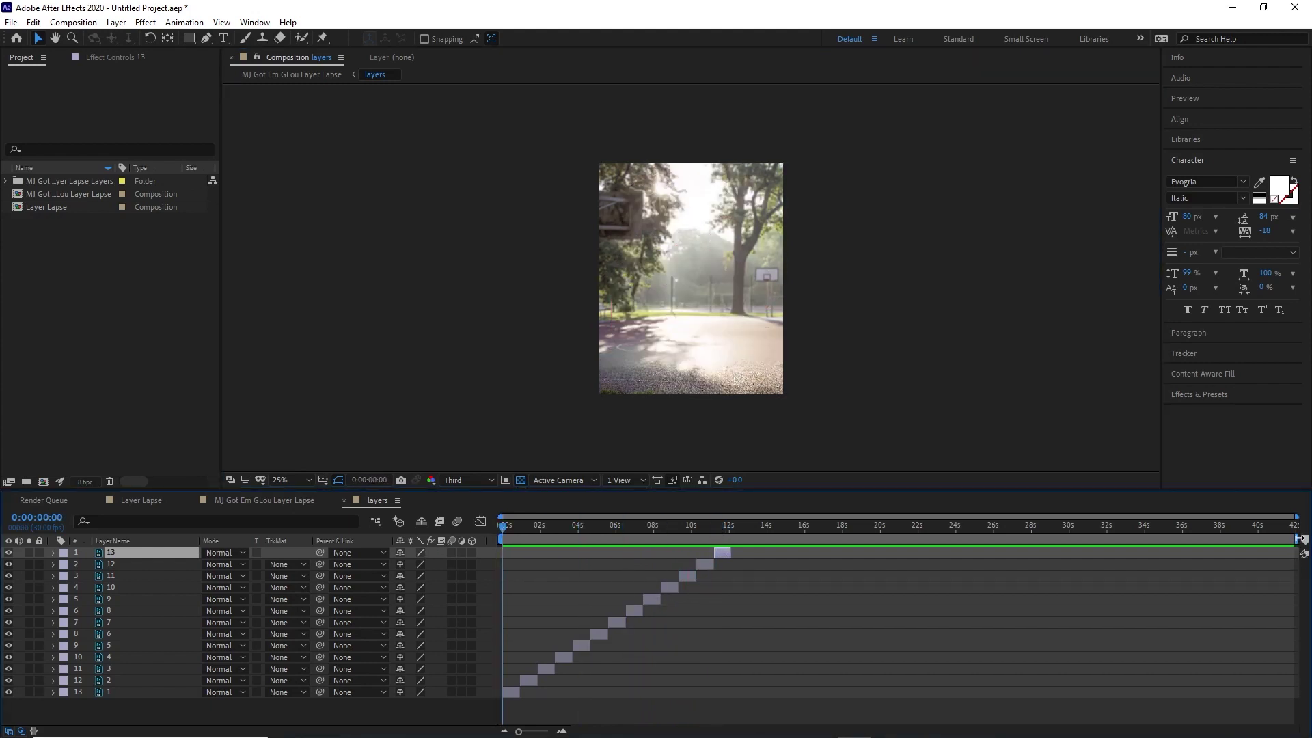
- Shorten the work area to about 20 seconds and try lengthening all 13 layers slightly together
drag(1296, 539, 875, 562)
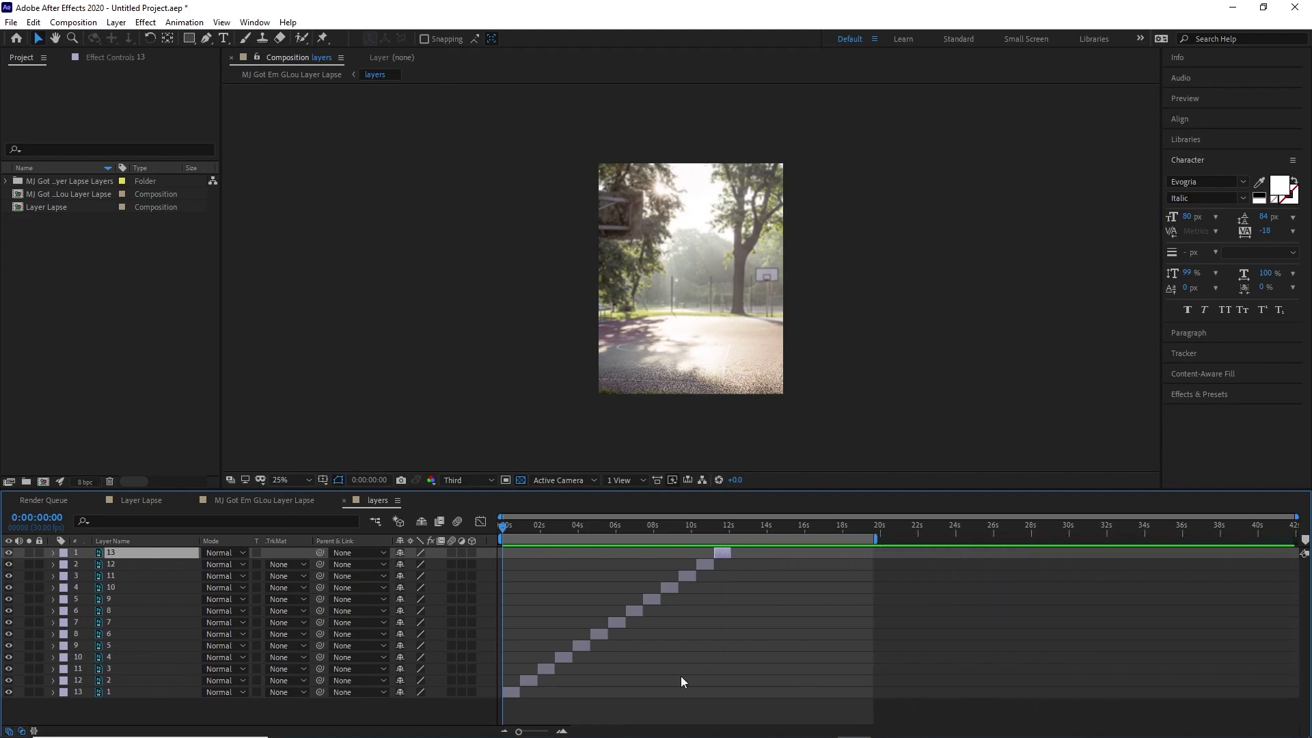
drag(764, 697, 495, 557)
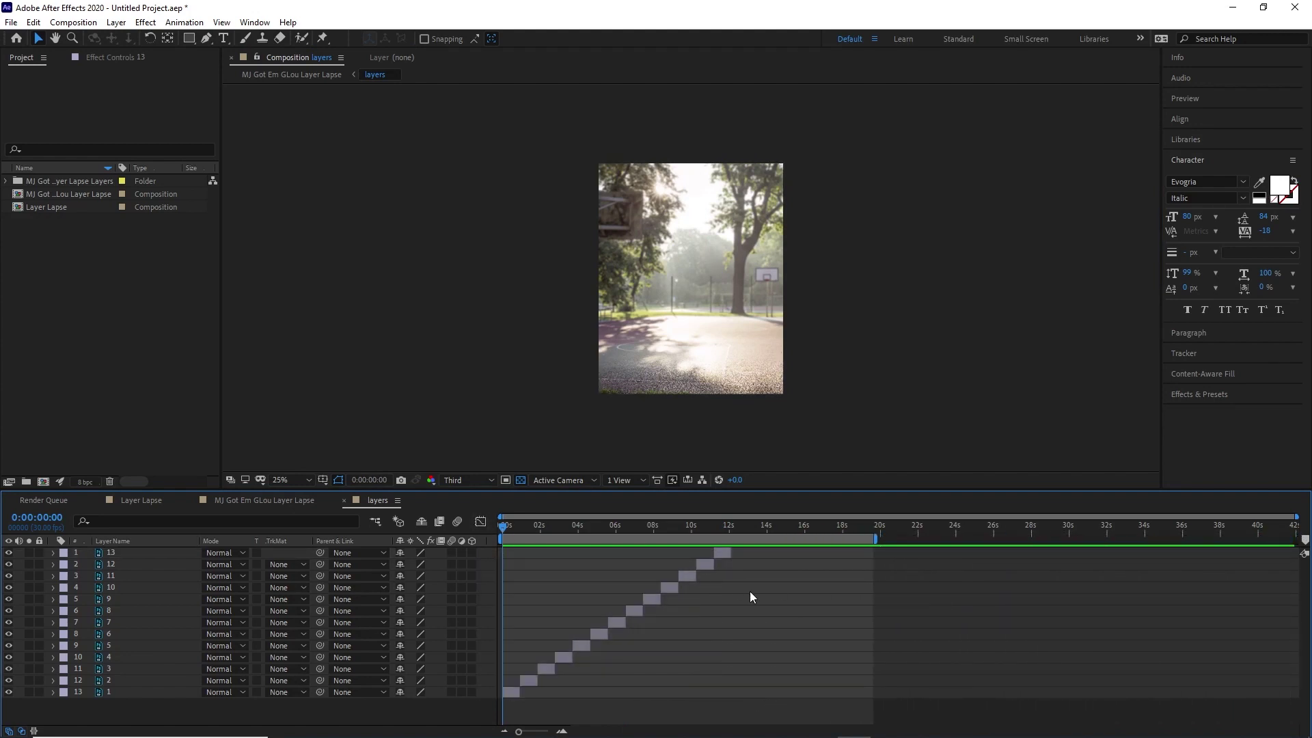
click(719, 555)
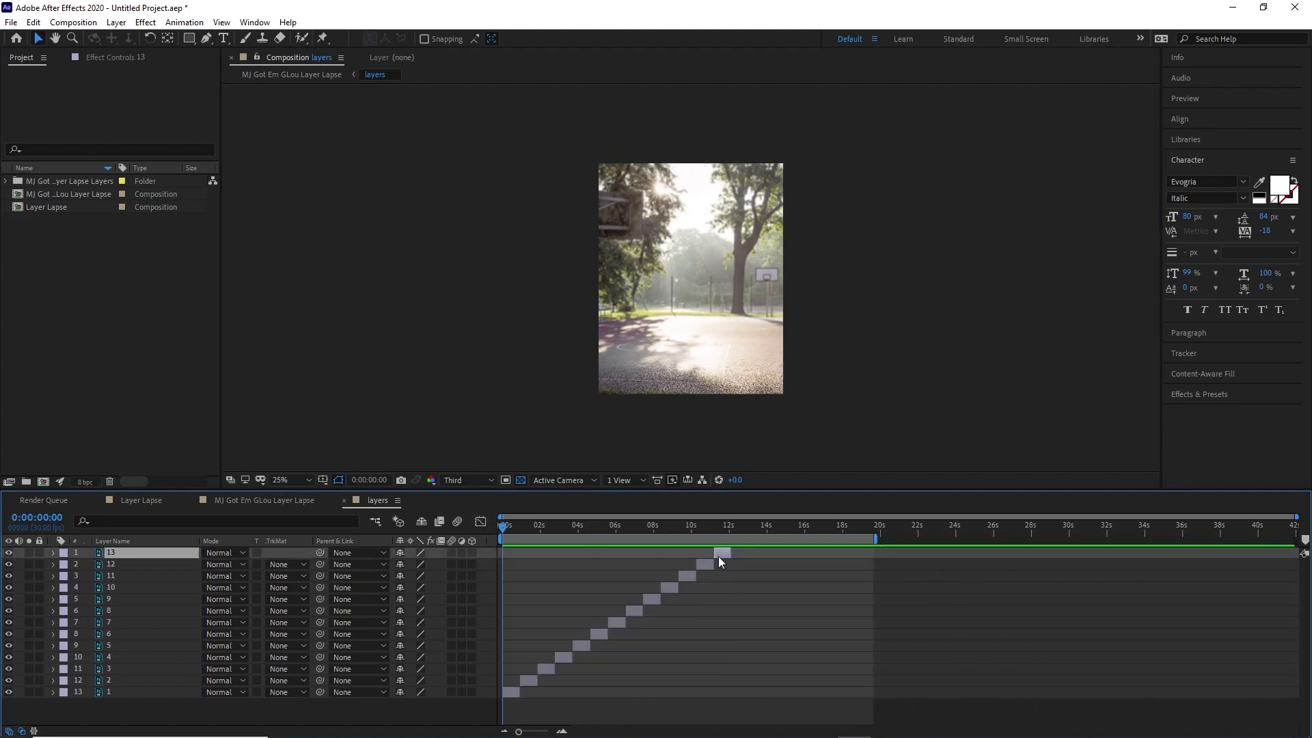
shift+click(112, 690)
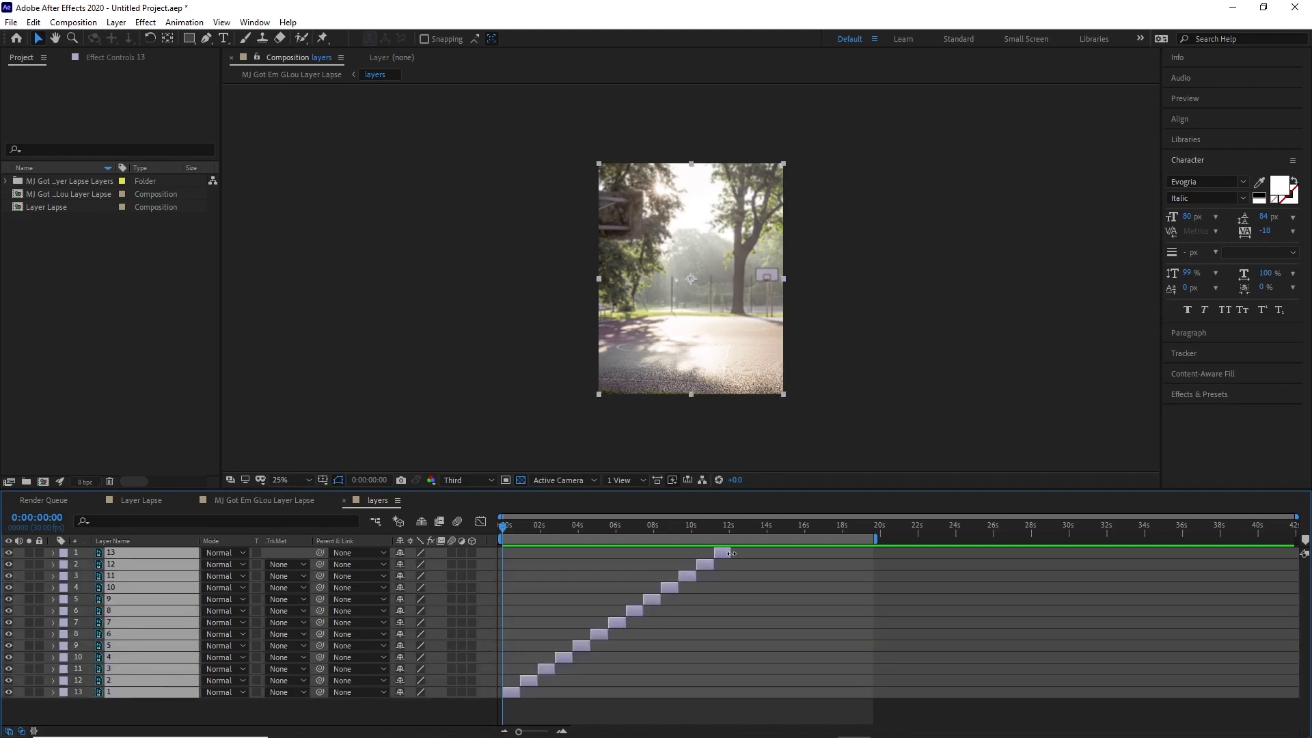
mouse_move(730, 555)
mouse_down()
mouse_move(770, 552)
mouse_move(736, 549)
mouse_up()
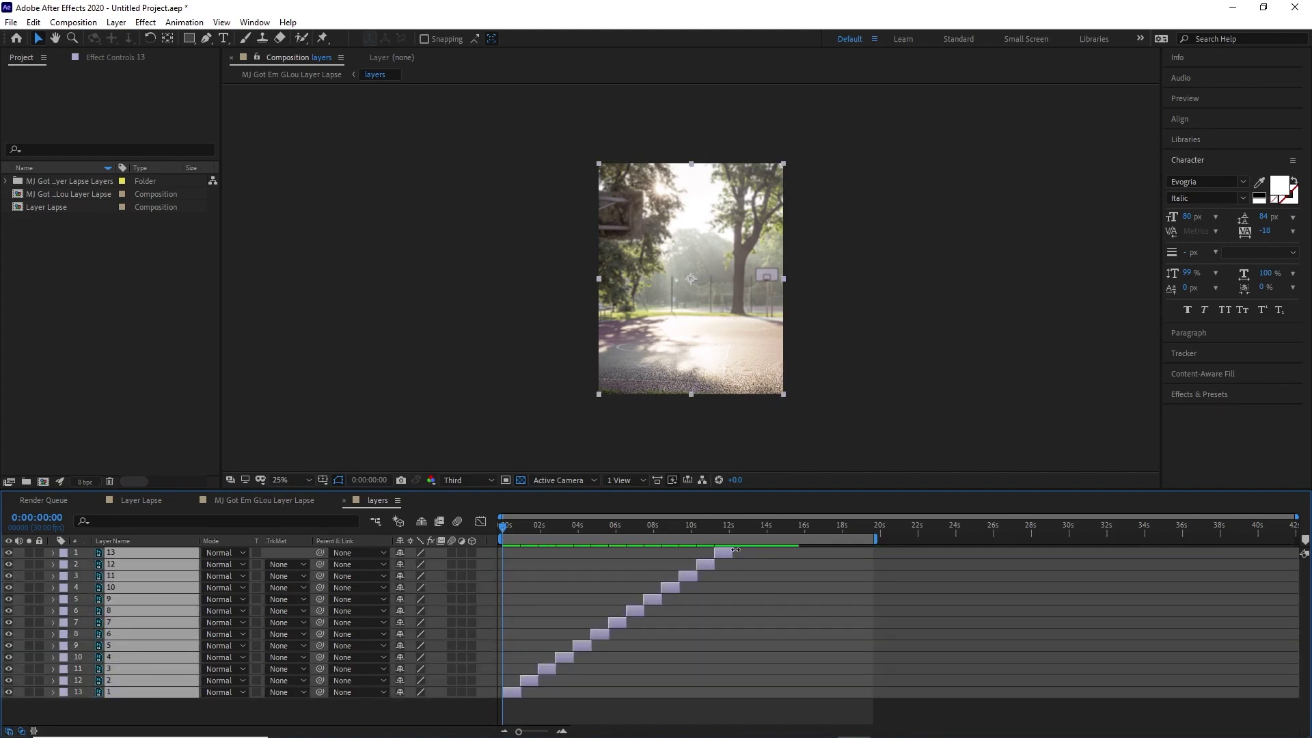
- Shorten the work area to about 16 seconds and trim the layers composition to it
mouse_move(863, 540)
mouse_down()
mouse_move(786, 540)
mouse_move(804, 540)
mouse_up()
click(800, 565)
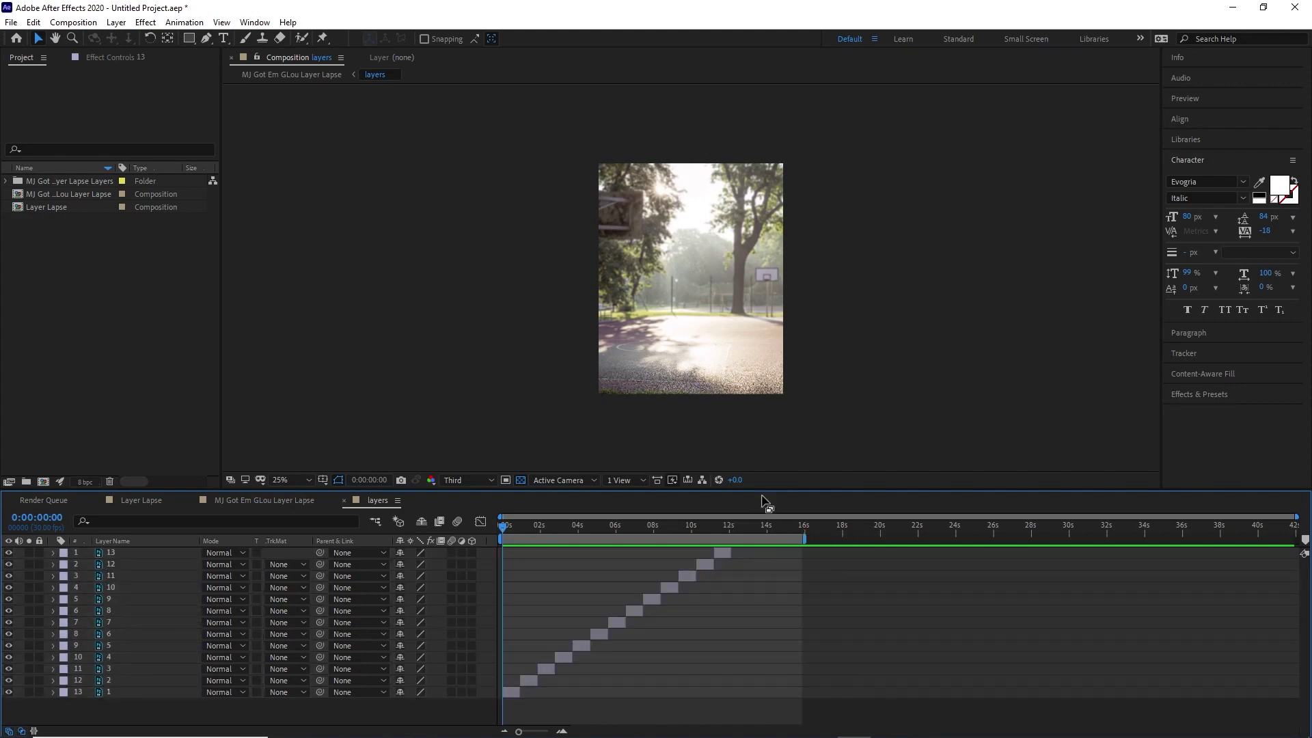
click(75, 23)
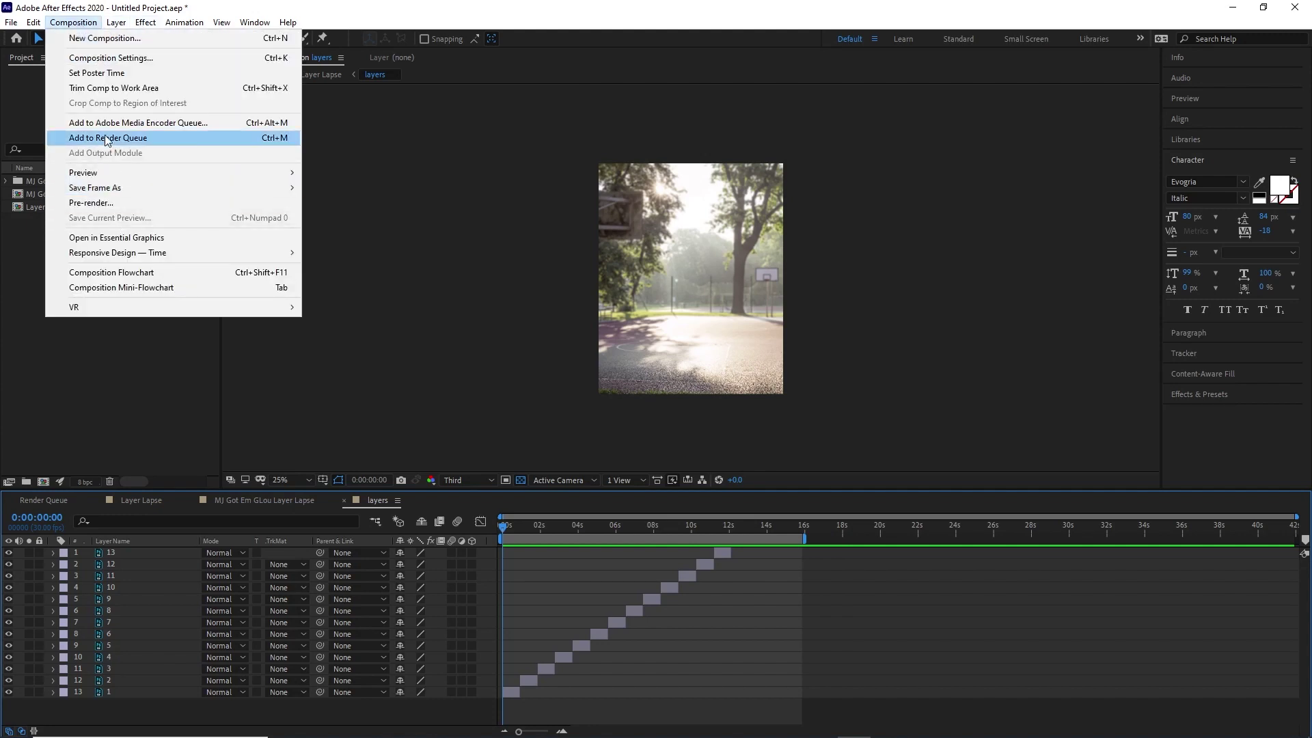
click(116, 88)
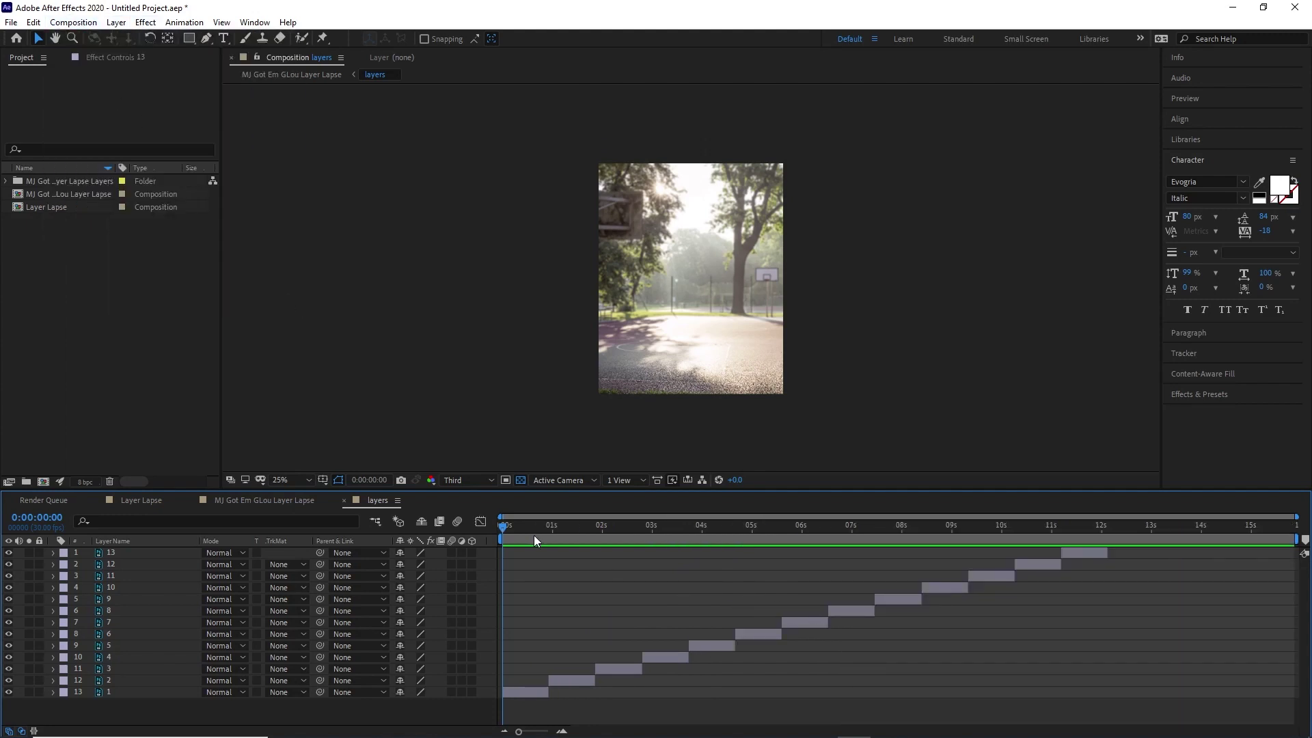
- Scrub through the animation, end the work area where layer 13 ends at about 12 seconds, and return the playhead to the start
drag(513, 526, 762, 526)
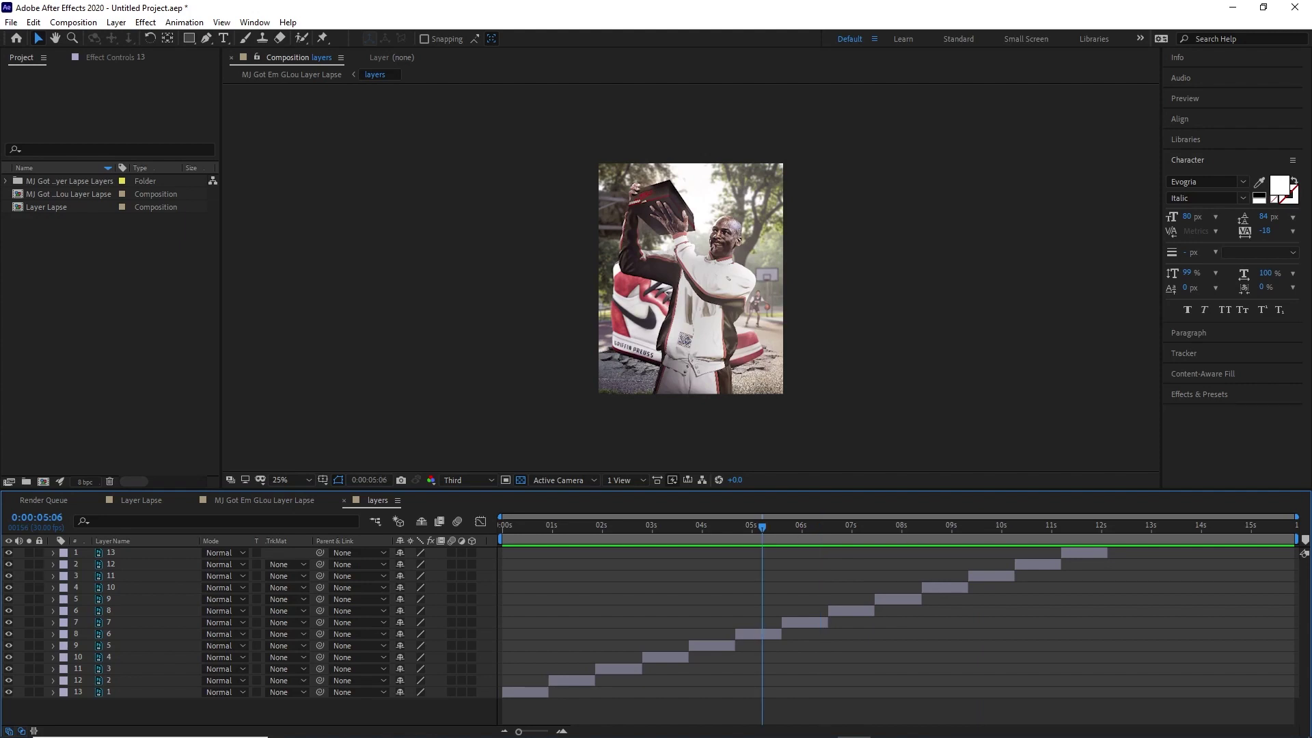
drag(1296, 540, 1287, 540)
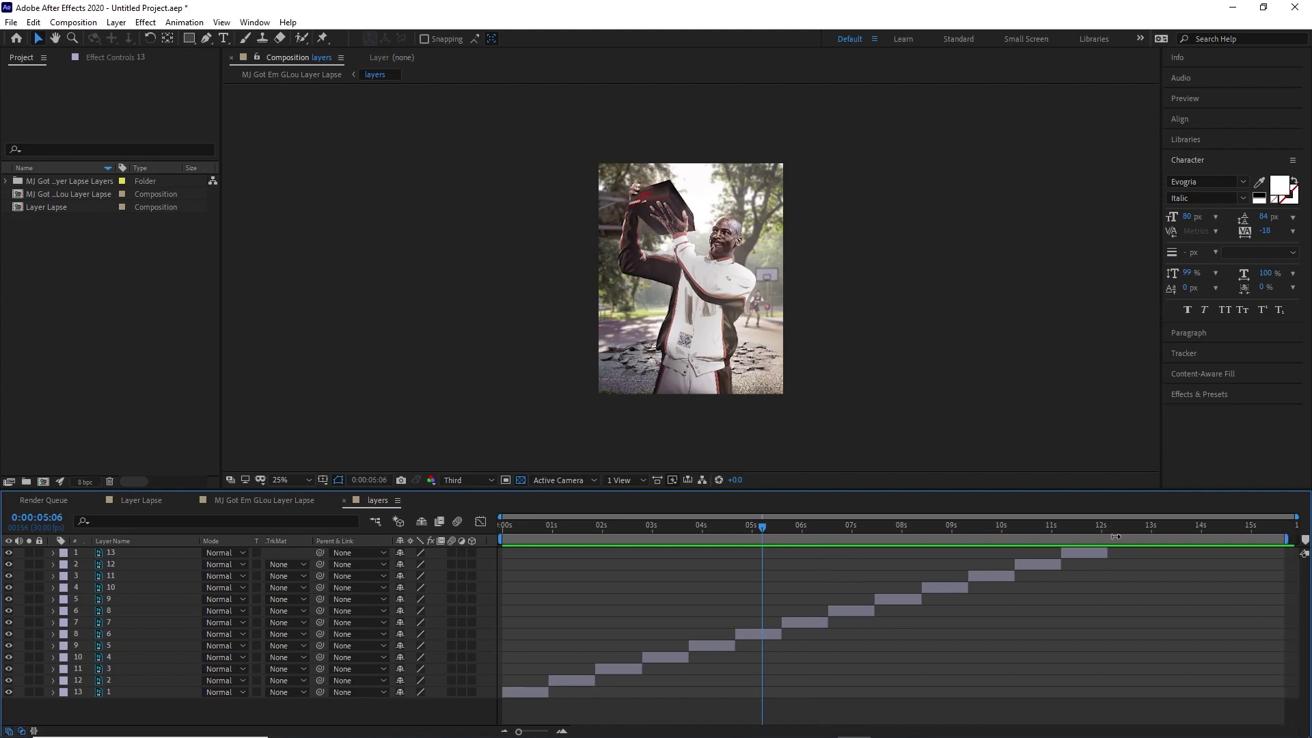
drag(1115, 538, 1111, 537)
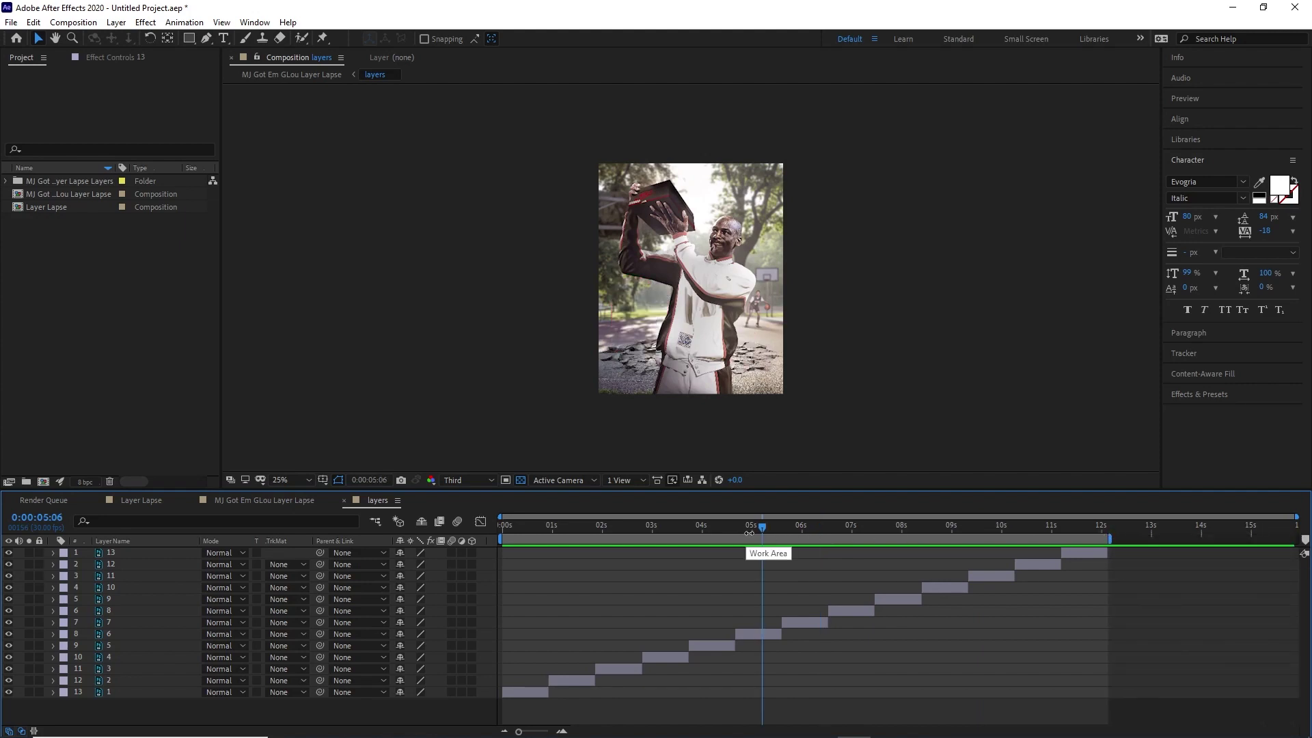
key(Home)
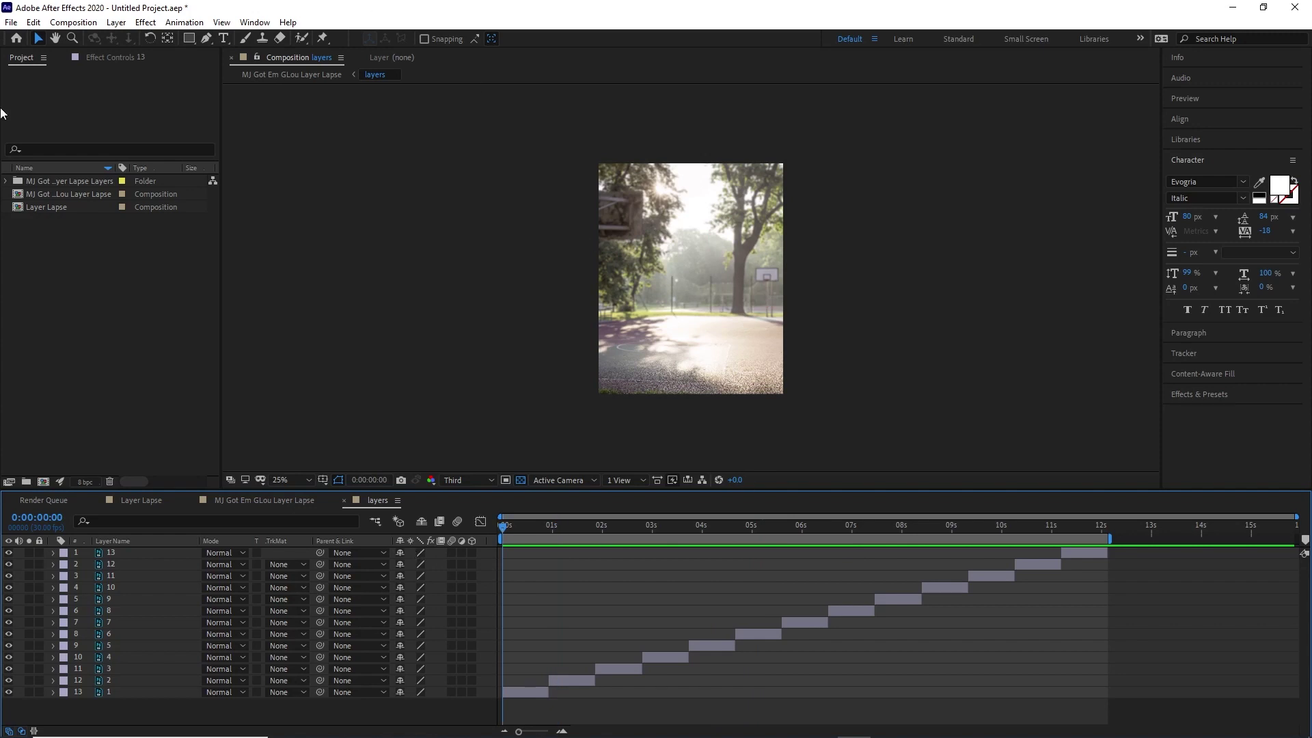
- Add the layers composition to the Render Queue
click(11, 23)
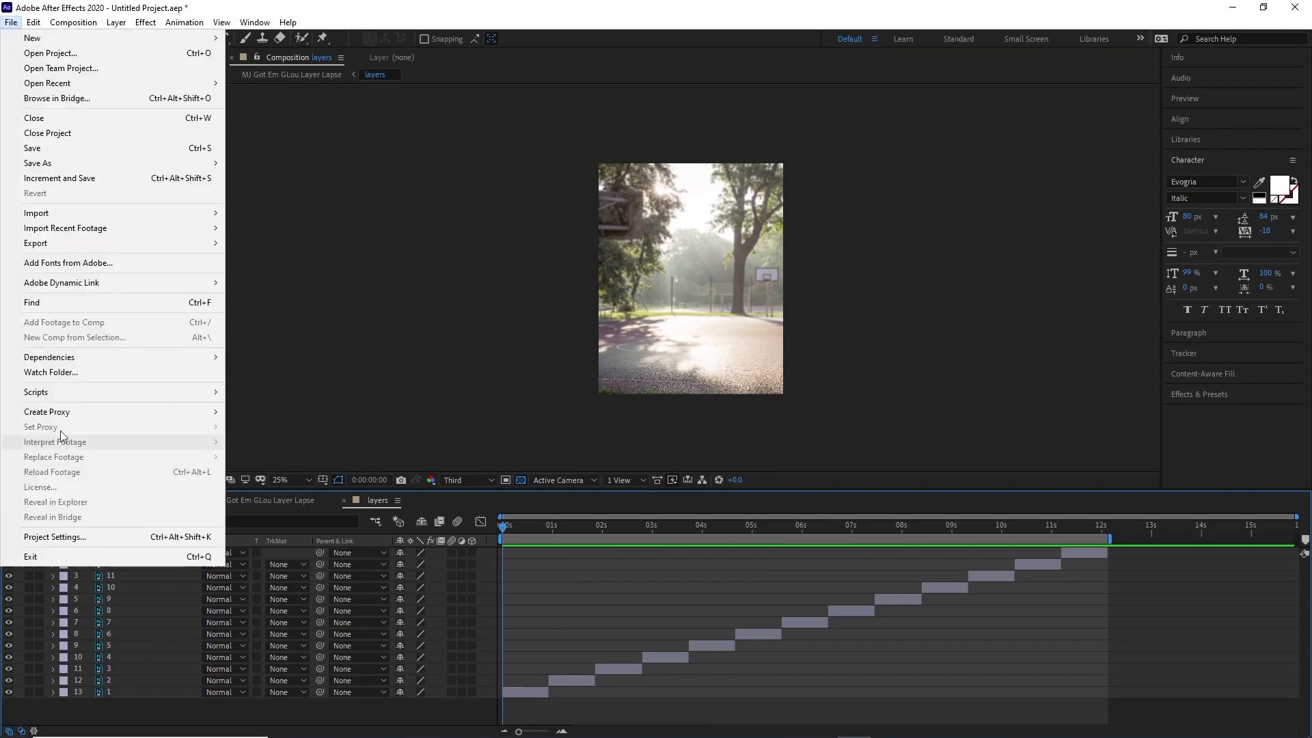
mouse_move(79, 244)
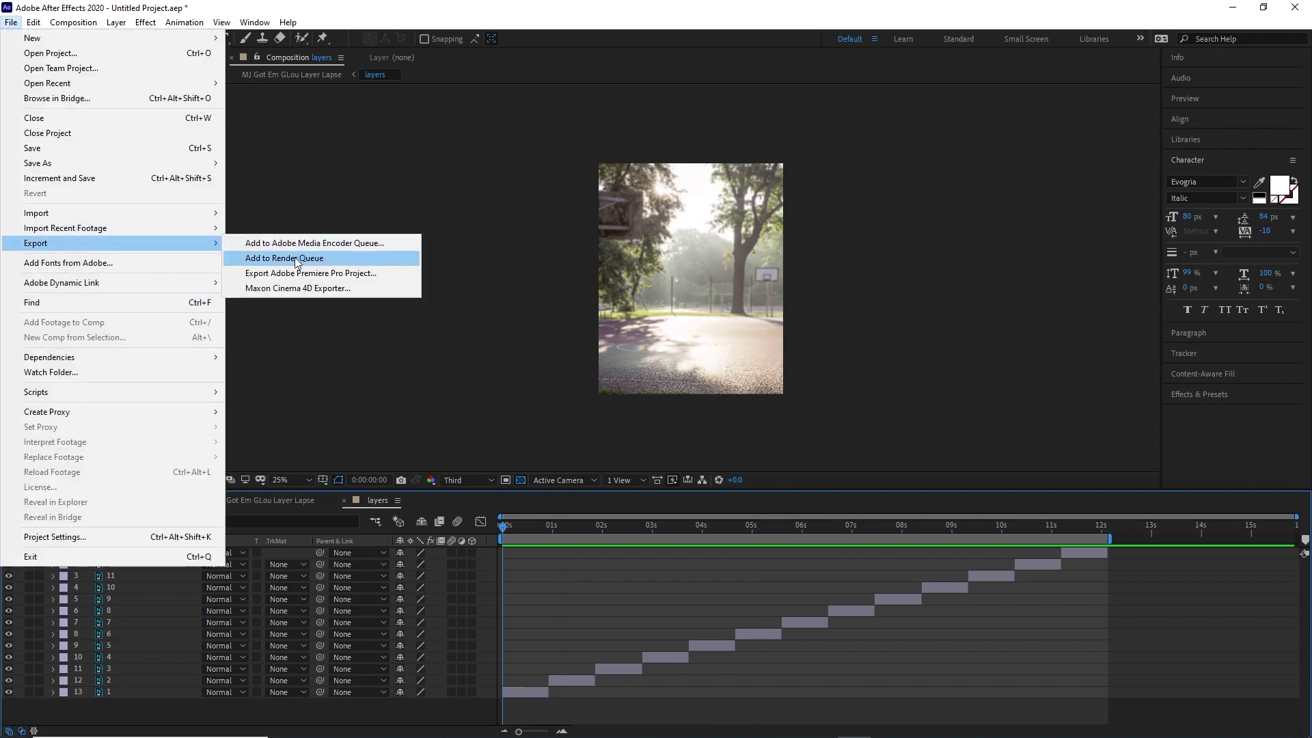
click(300, 258)
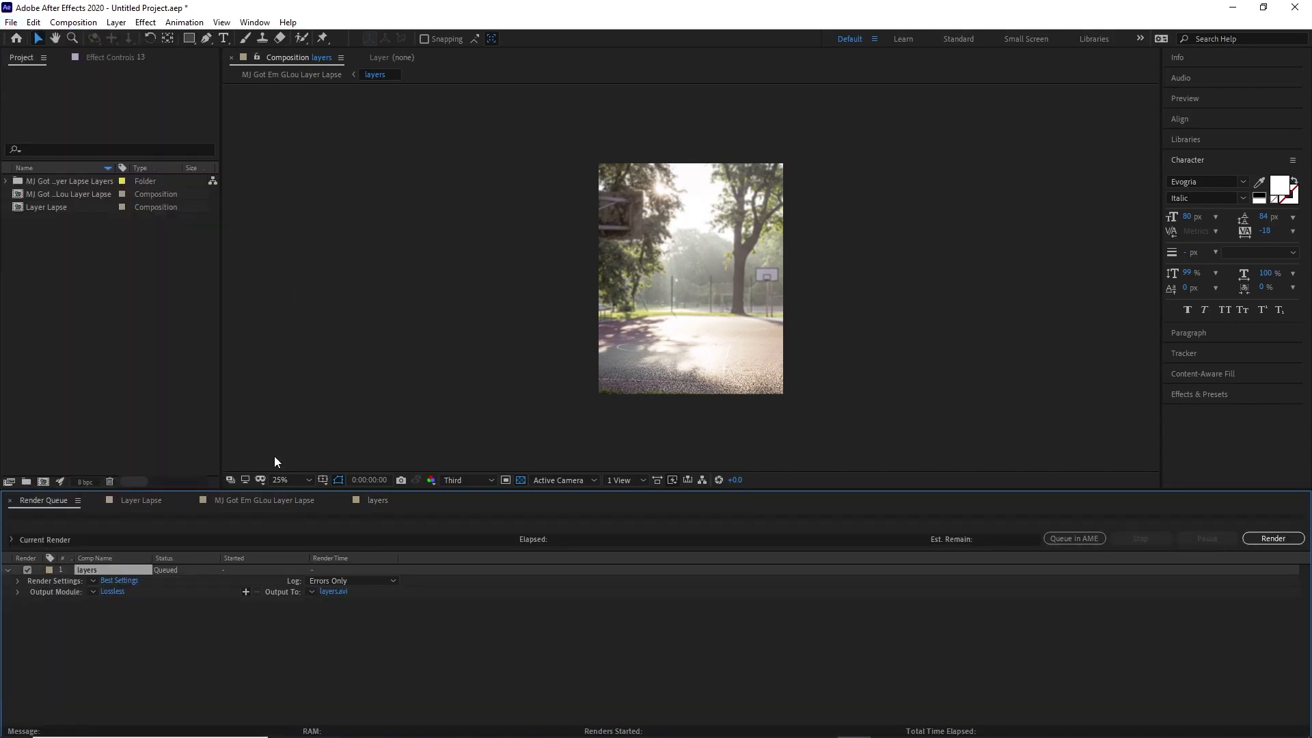
click(140, 500)
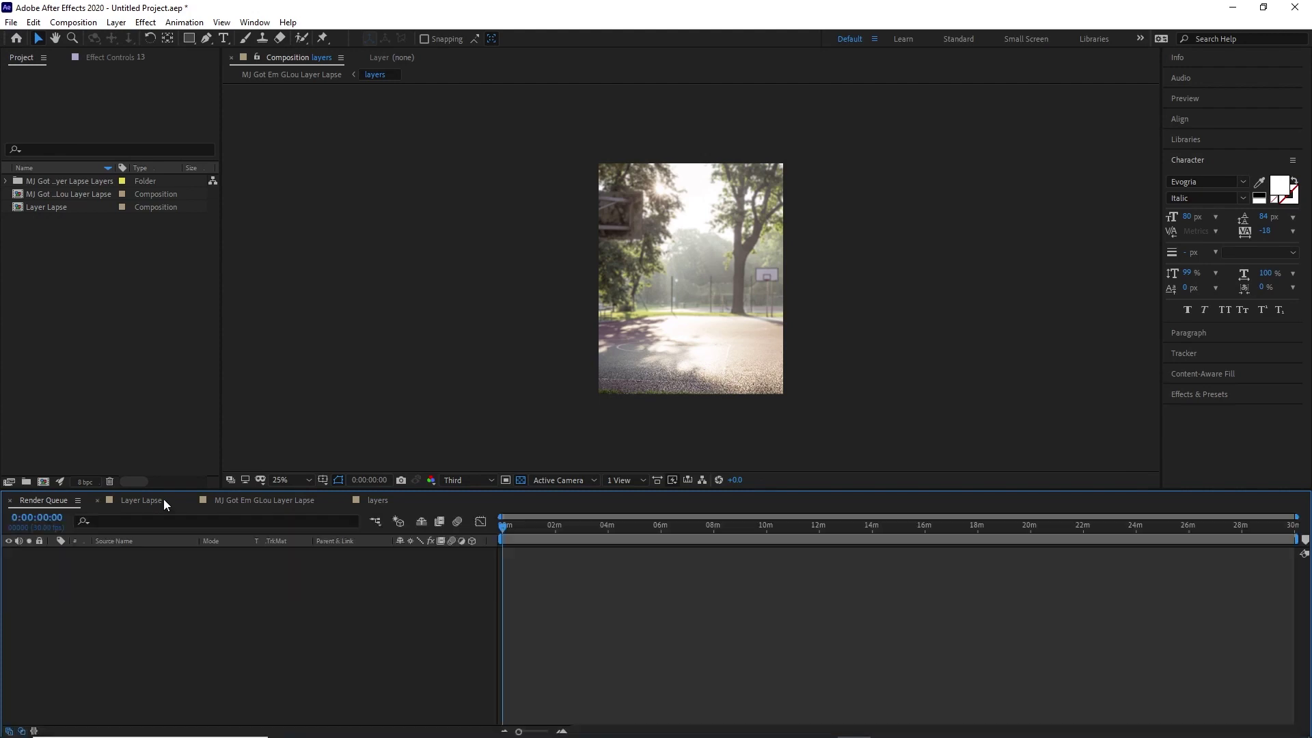
click(287, 501)
click(378, 500)
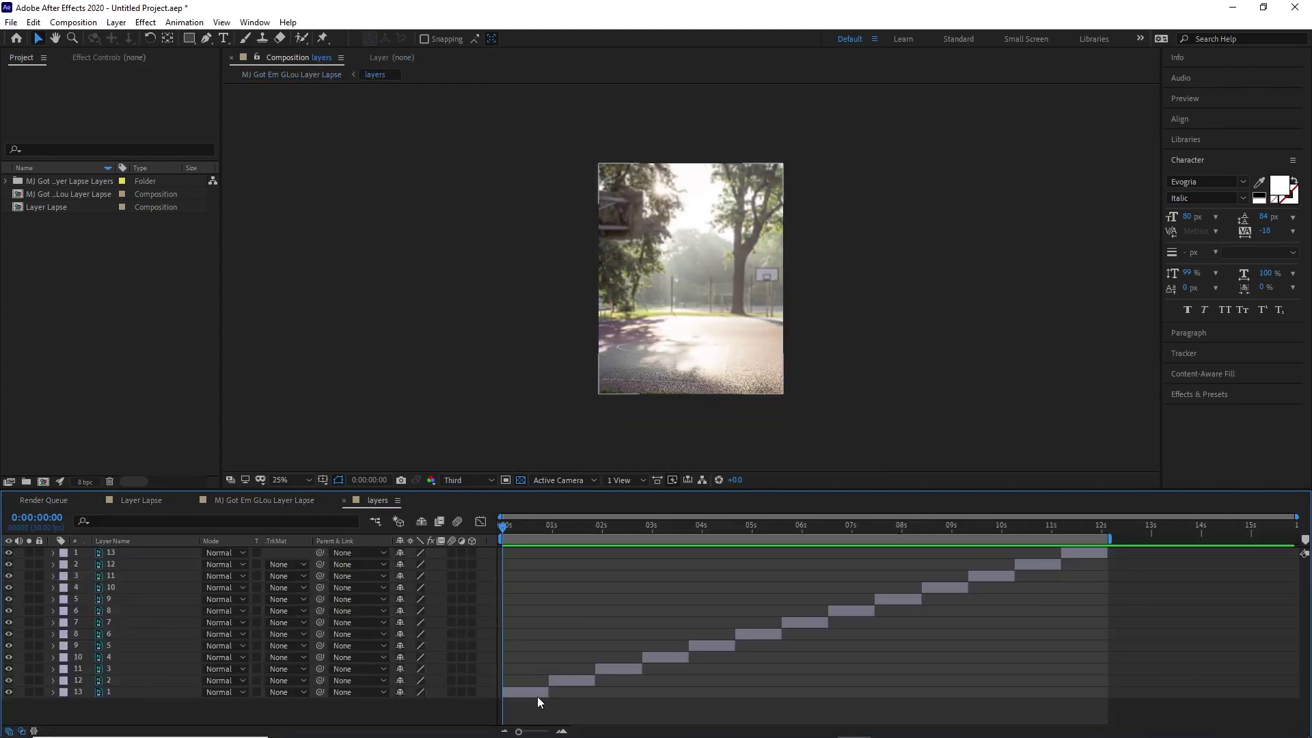
drag(512, 526, 442, 534)
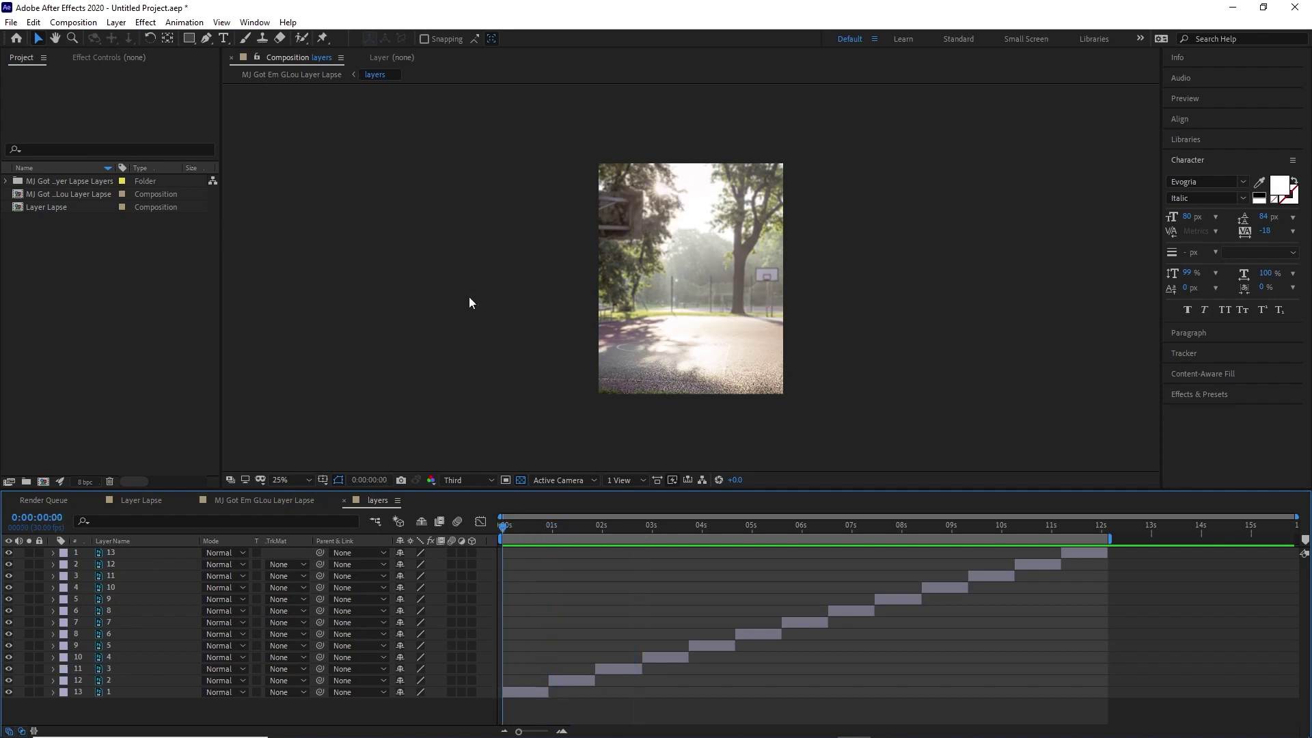
click(11, 22)
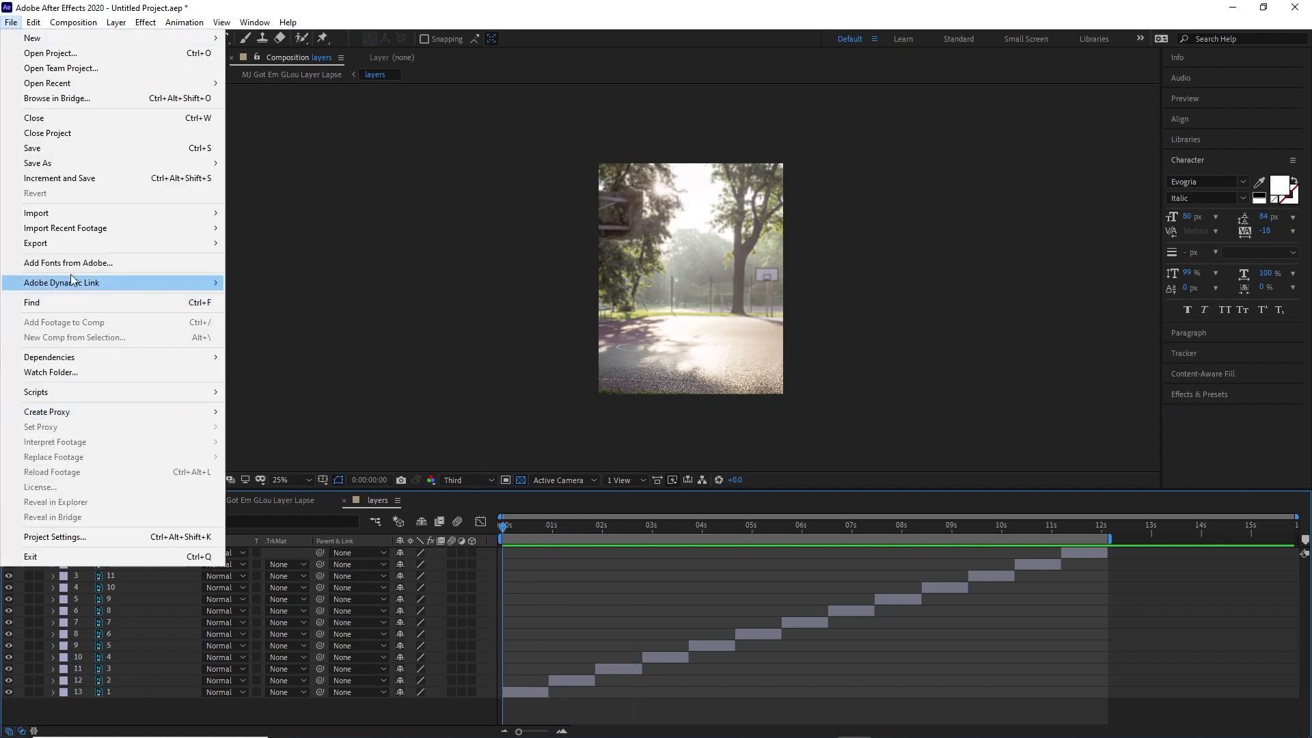
mouse_move(73, 246)
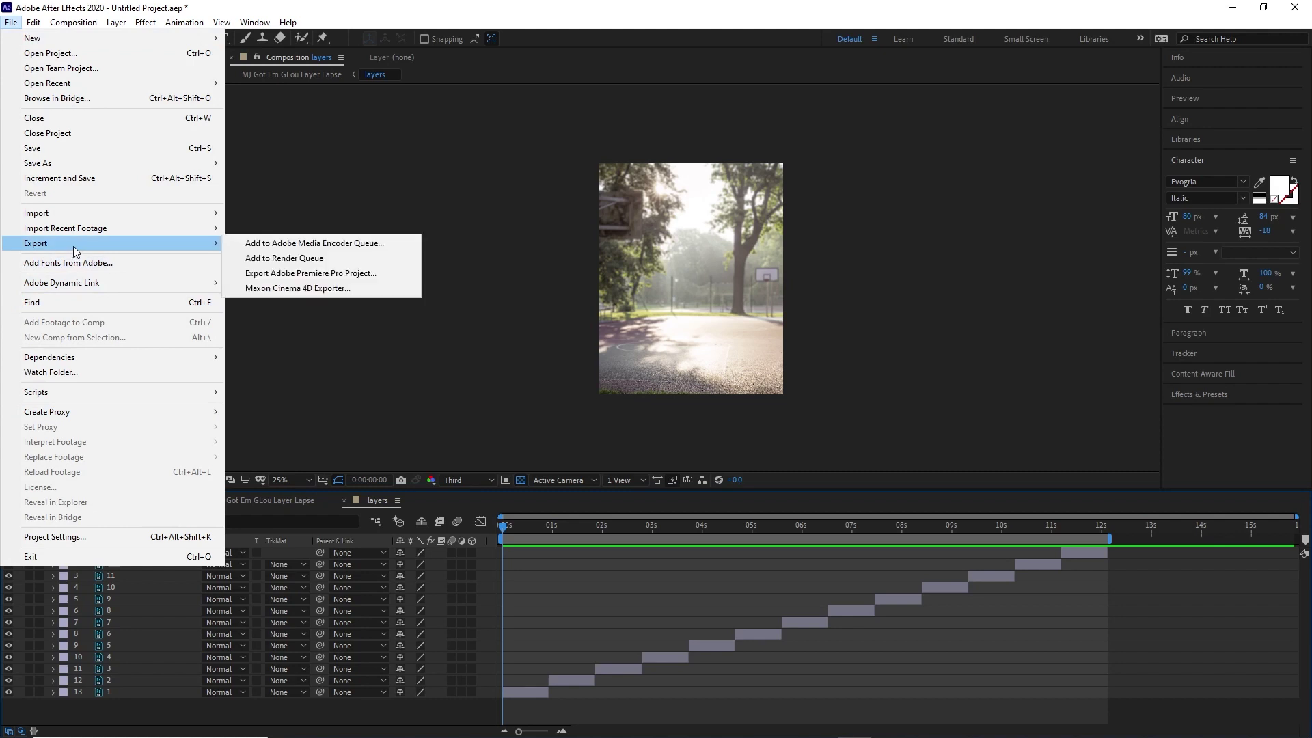
click(376, 350)
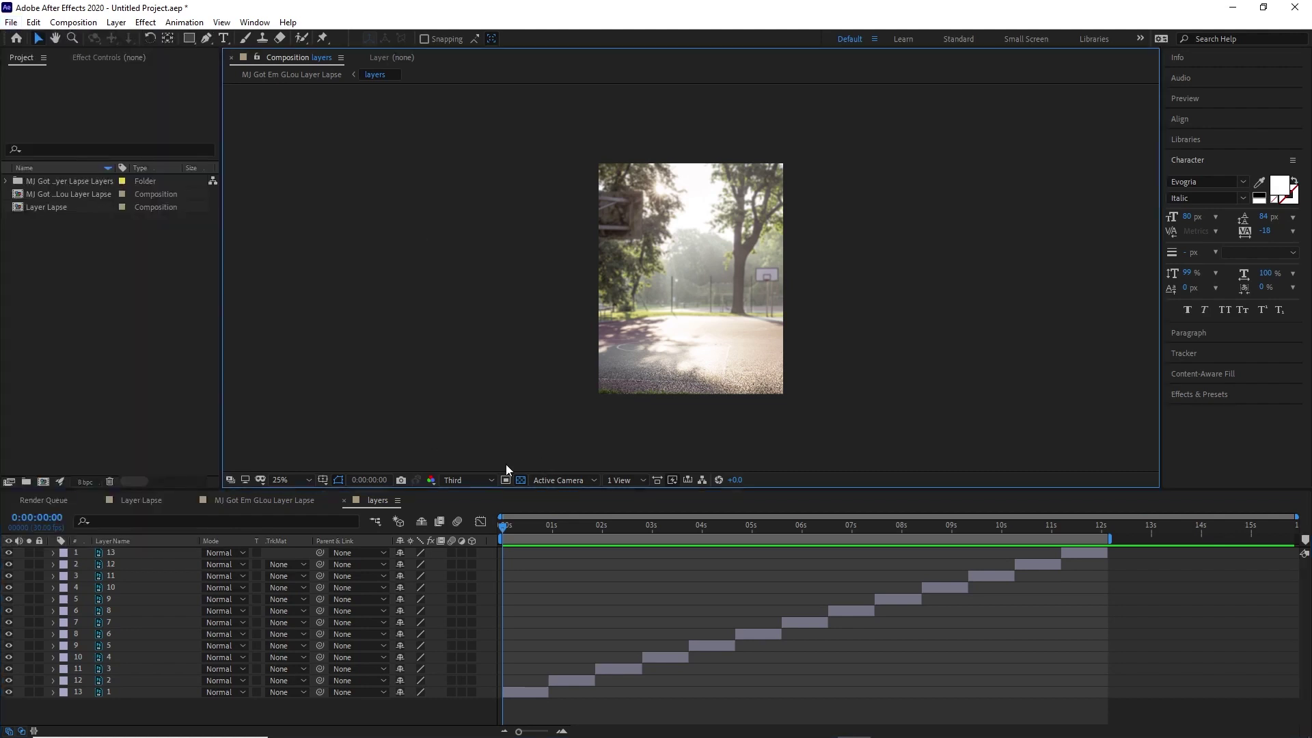
- Set the queued layers render to output to the Glou Contest folder under the file name layers laps
click(56, 502)
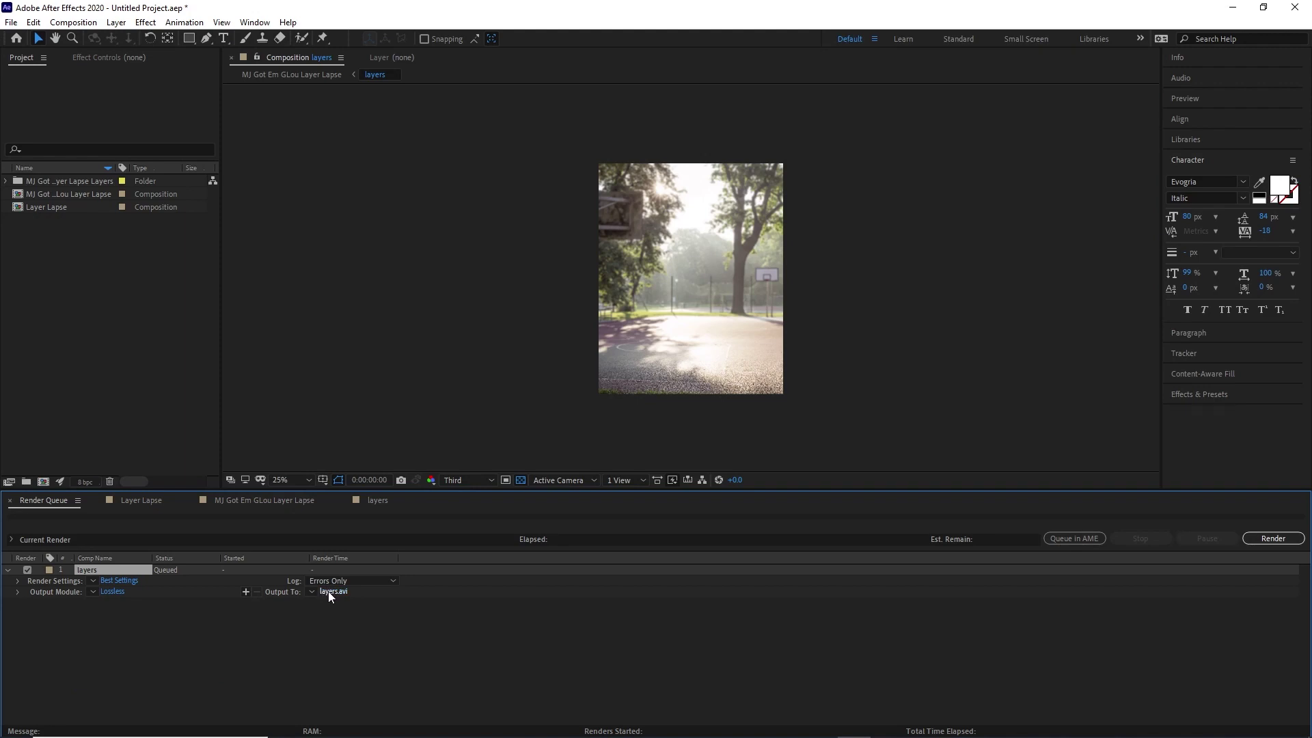
click(330, 592)
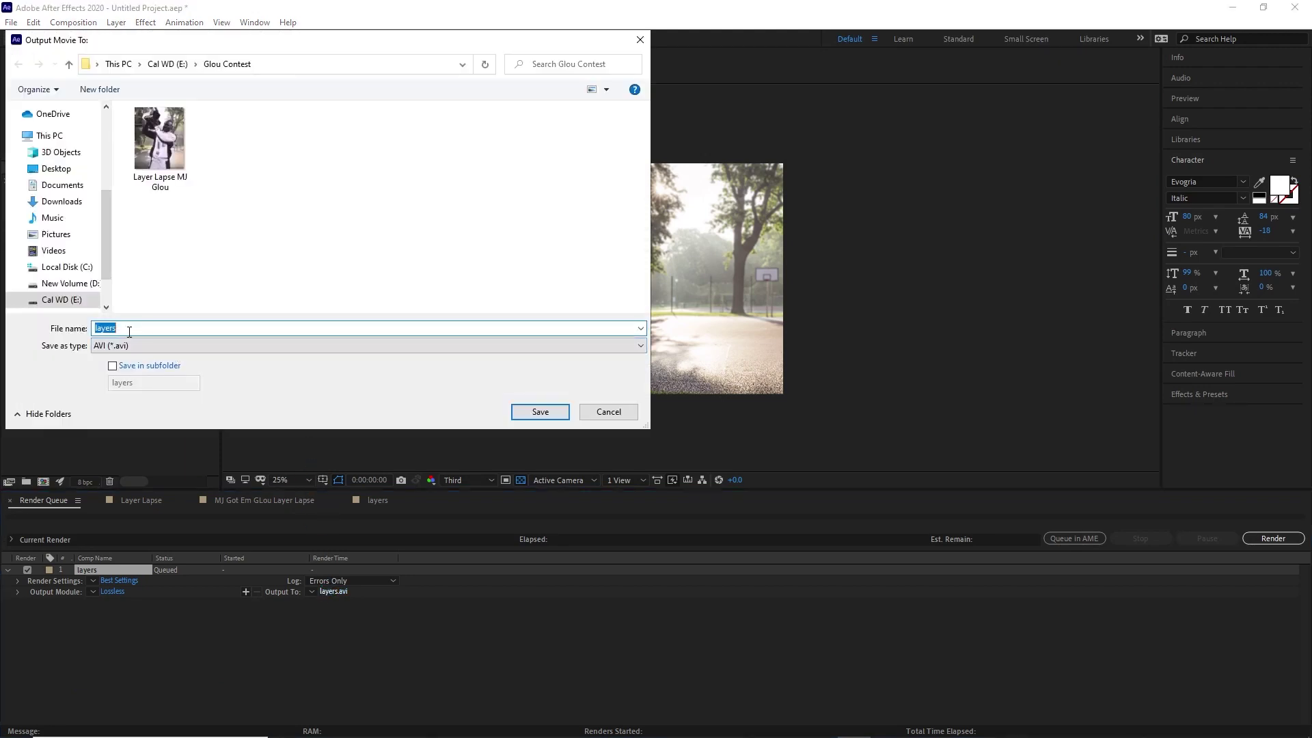
key(End)
click(550, 413)
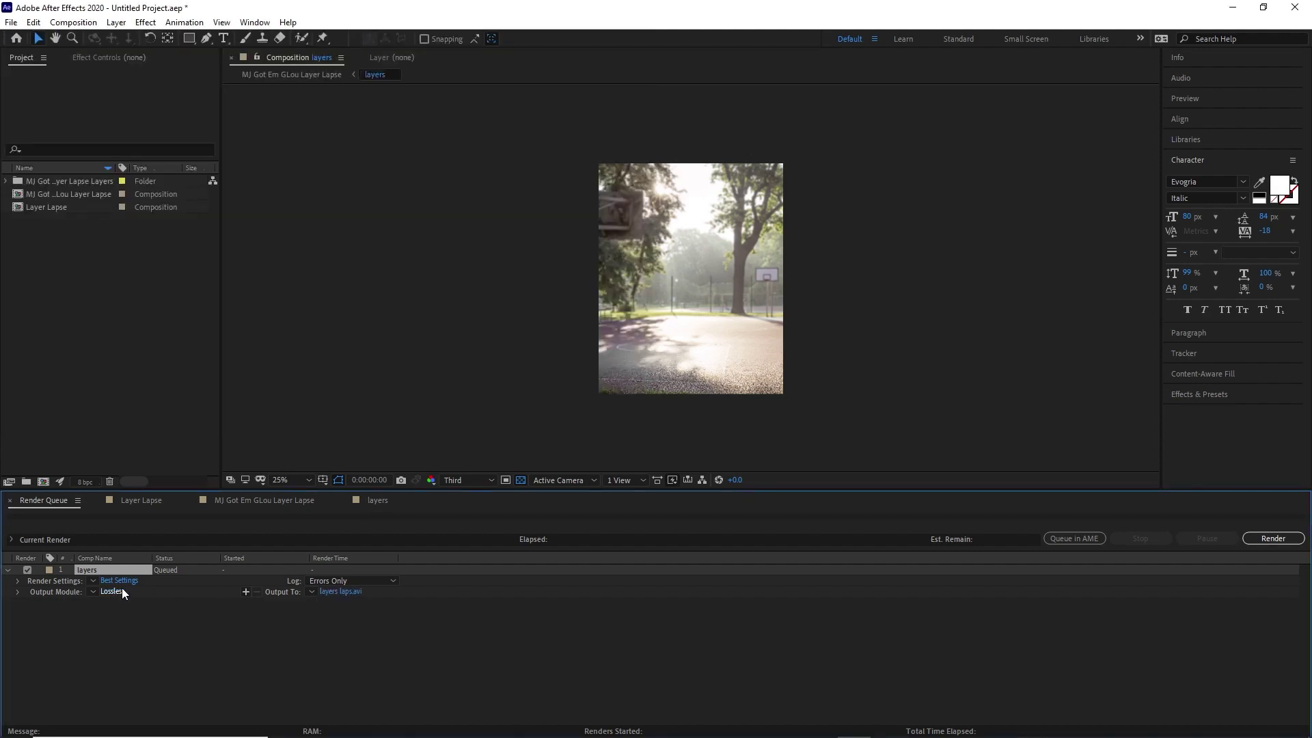
- Set the output module's video channels to RGB + Alpha in AVI format and render the queued layers composition
click(92, 592)
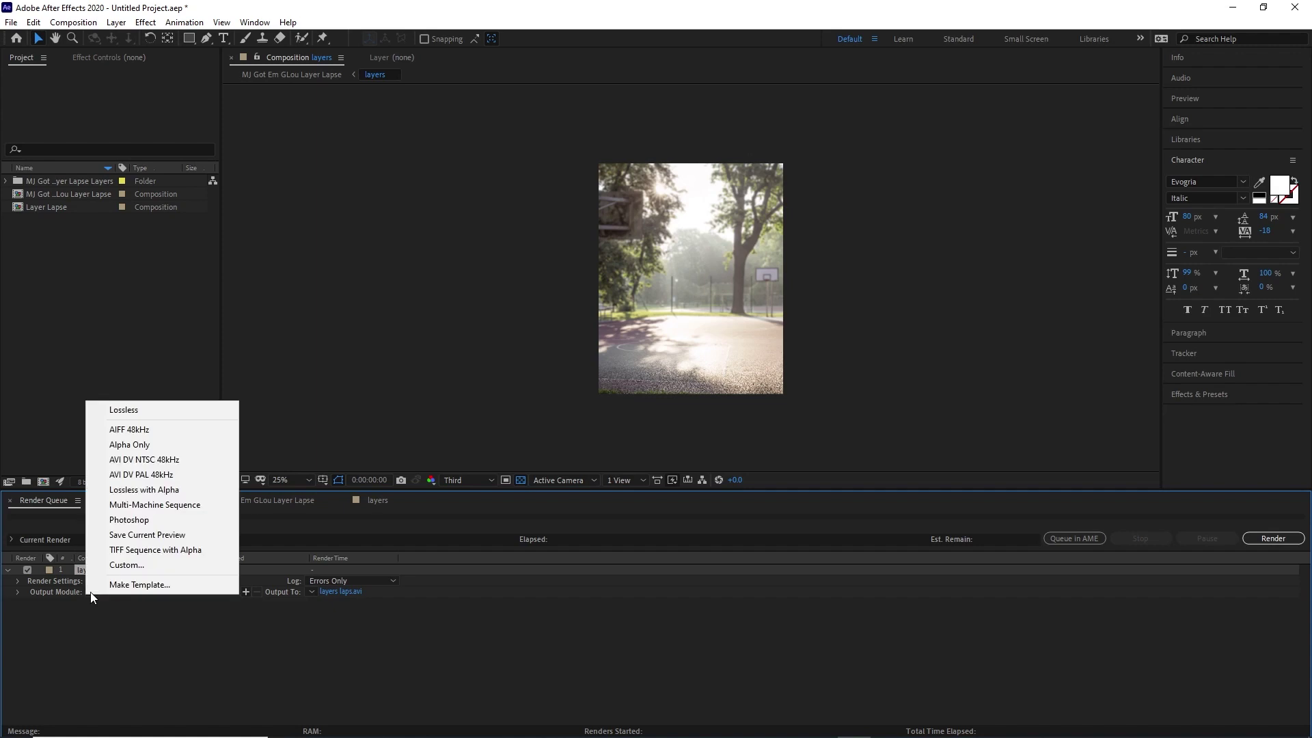
click(95, 608)
click(117, 592)
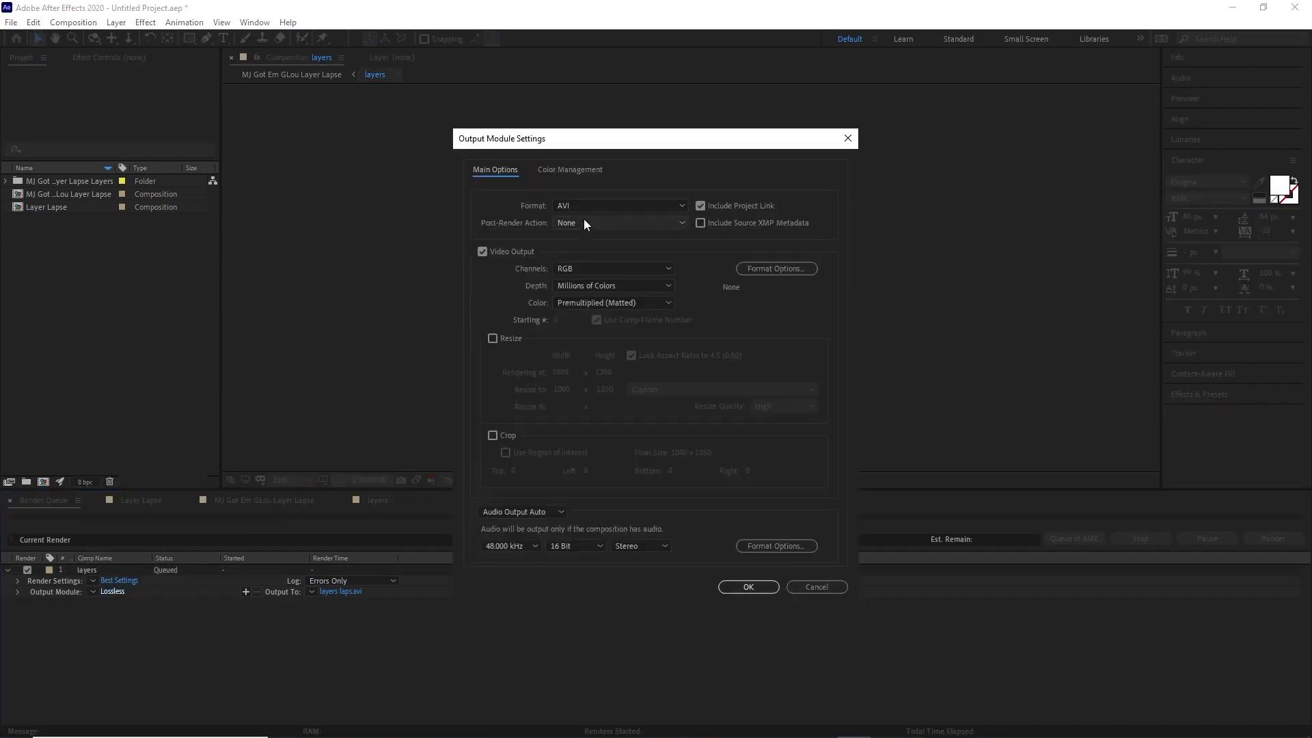
click(590, 270)
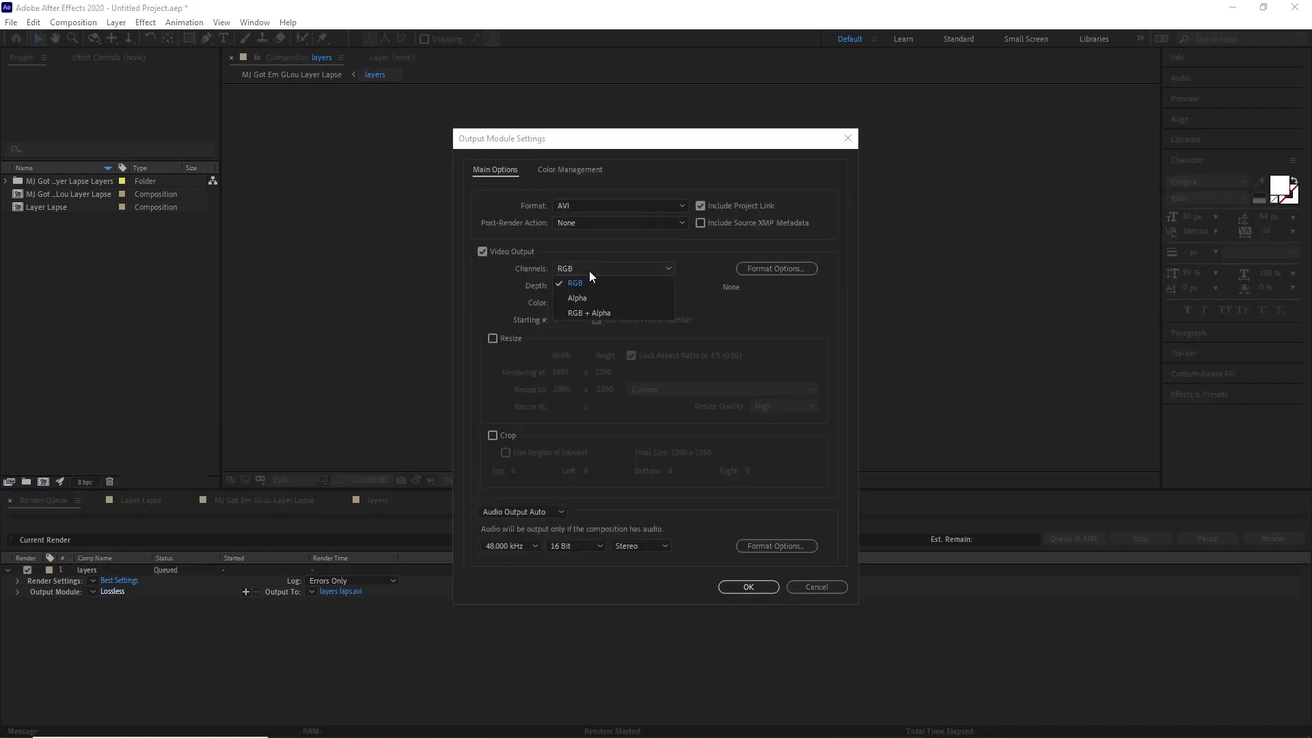
click(597, 310)
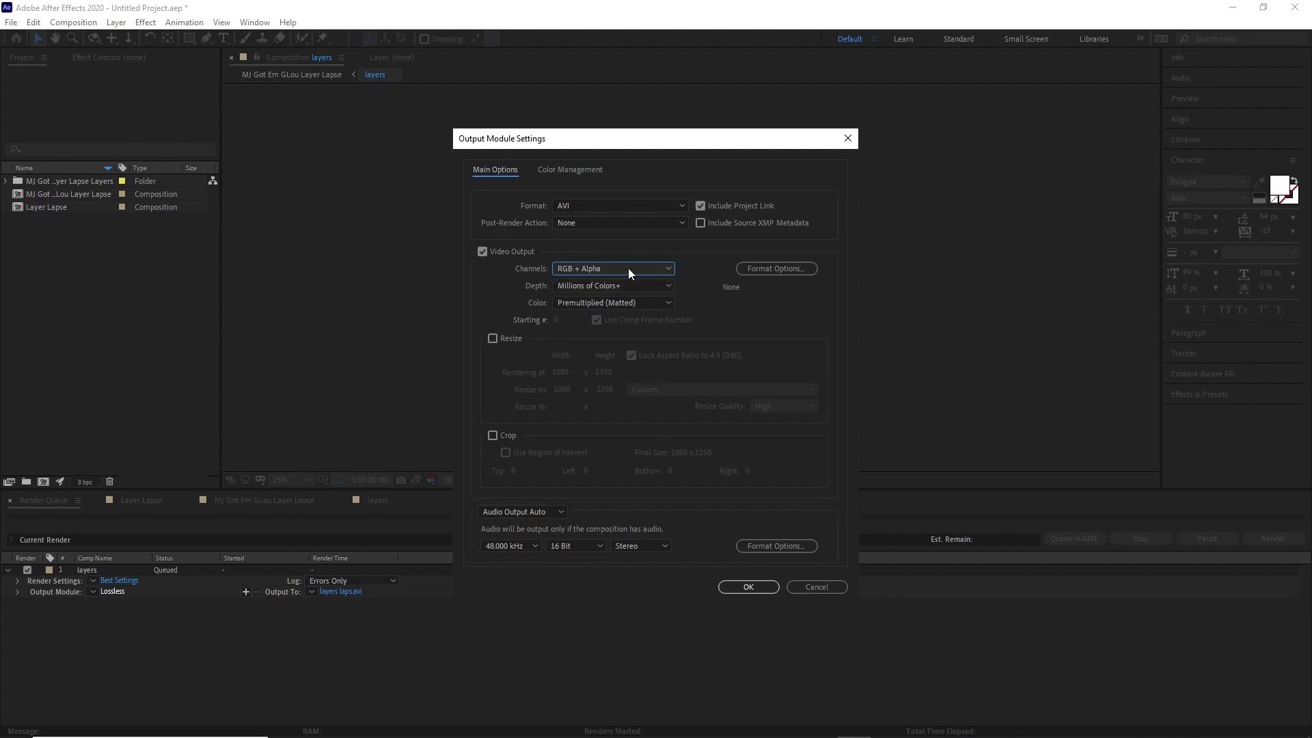
click(750, 587)
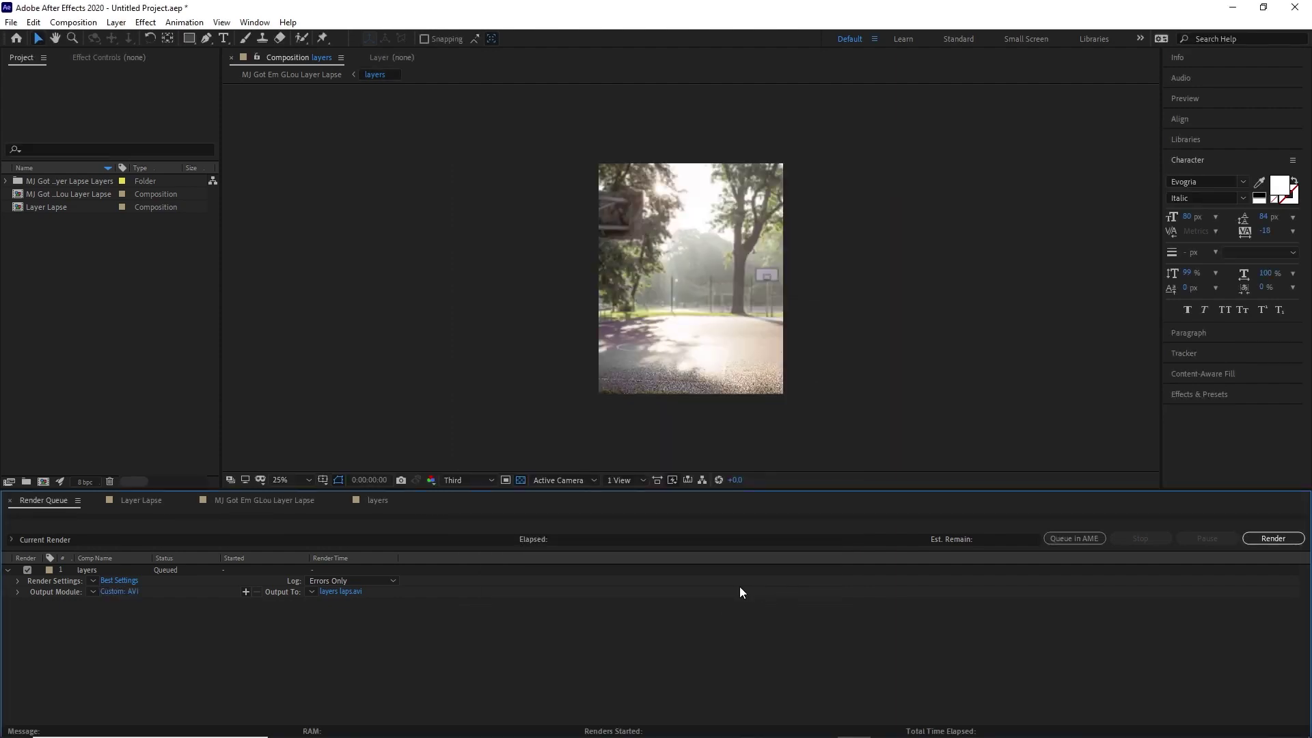
click(1273, 540)
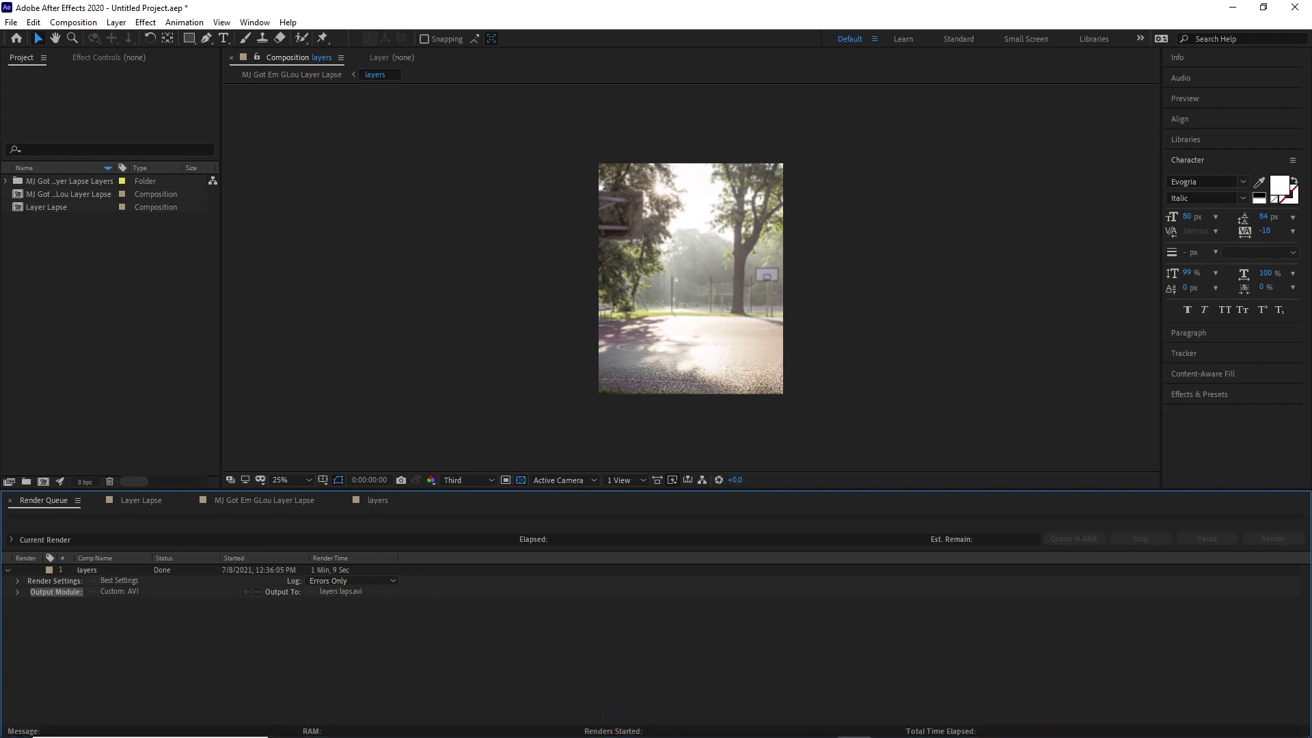
- Switch to File Explorer, open the layers laps video from the Glou Contest folder, and play its opening before pausing it
click(587, 726)
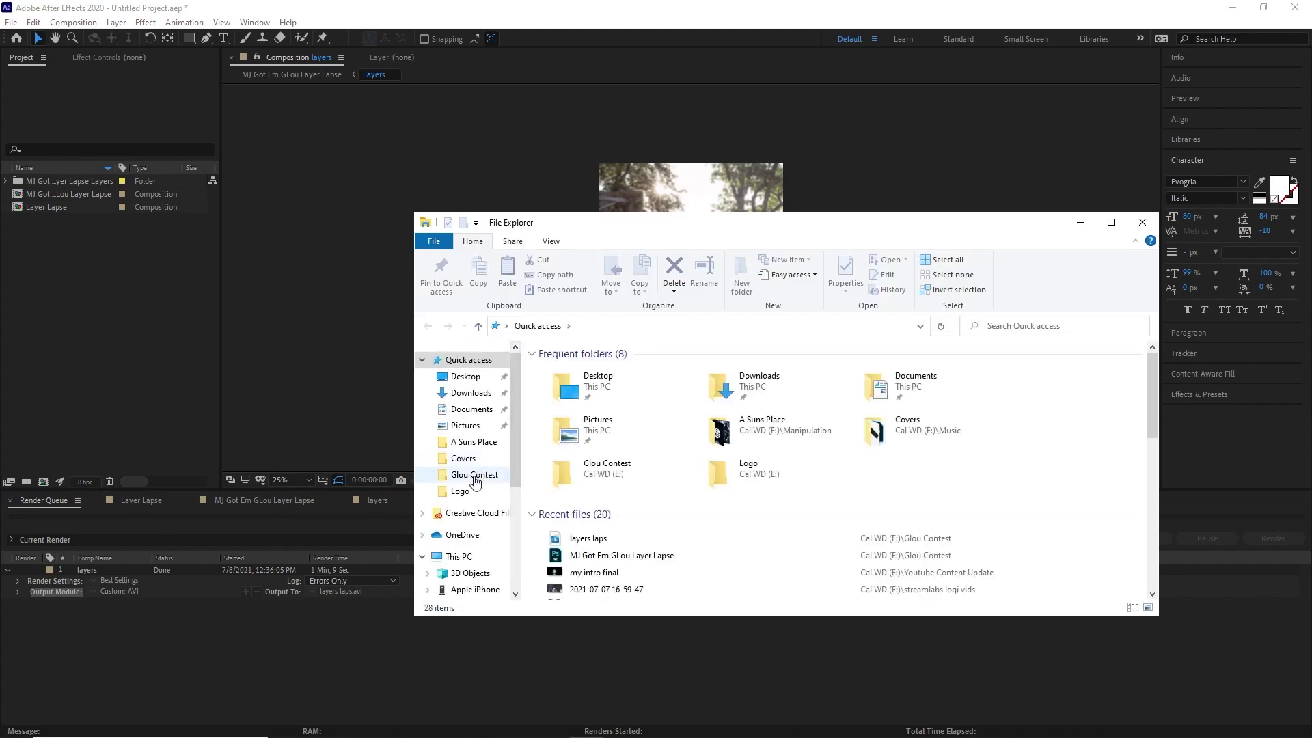
click(475, 477)
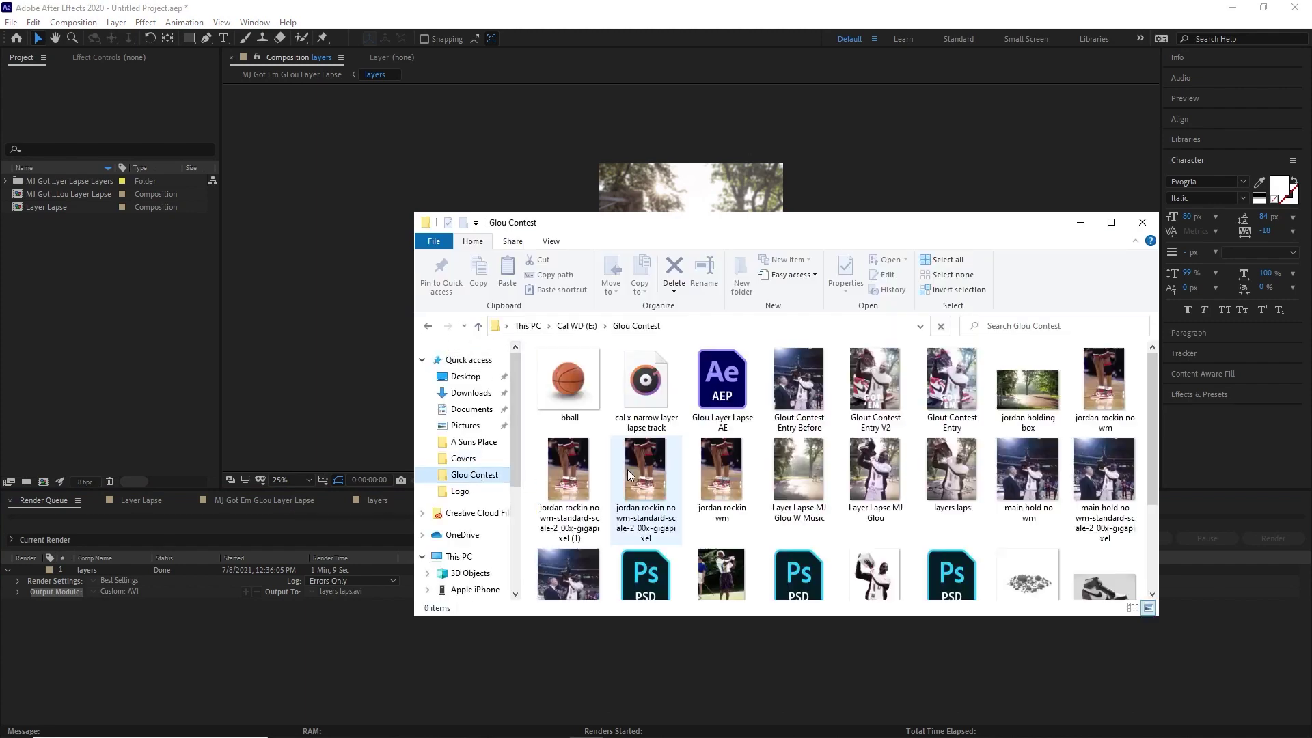
scroll(798, 444, down, 3)
scroll(798, 443, up, 1)
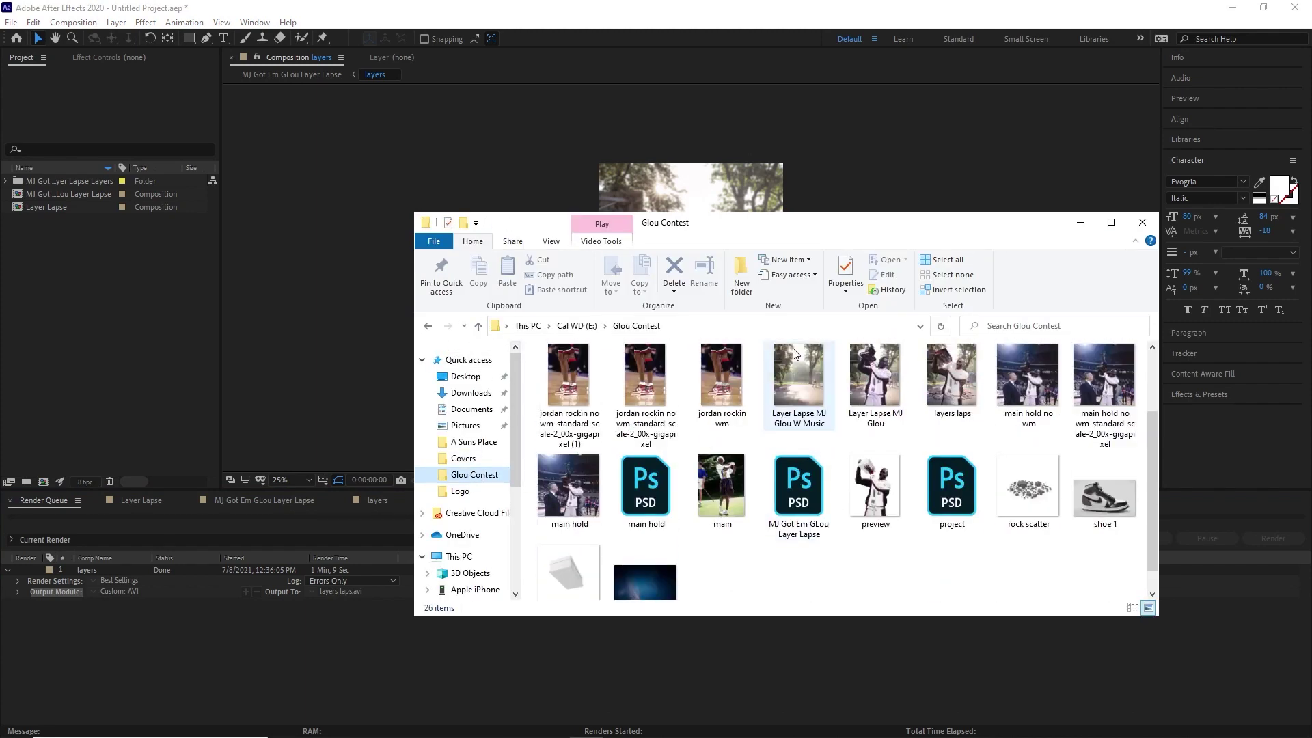
double_click(963, 387)
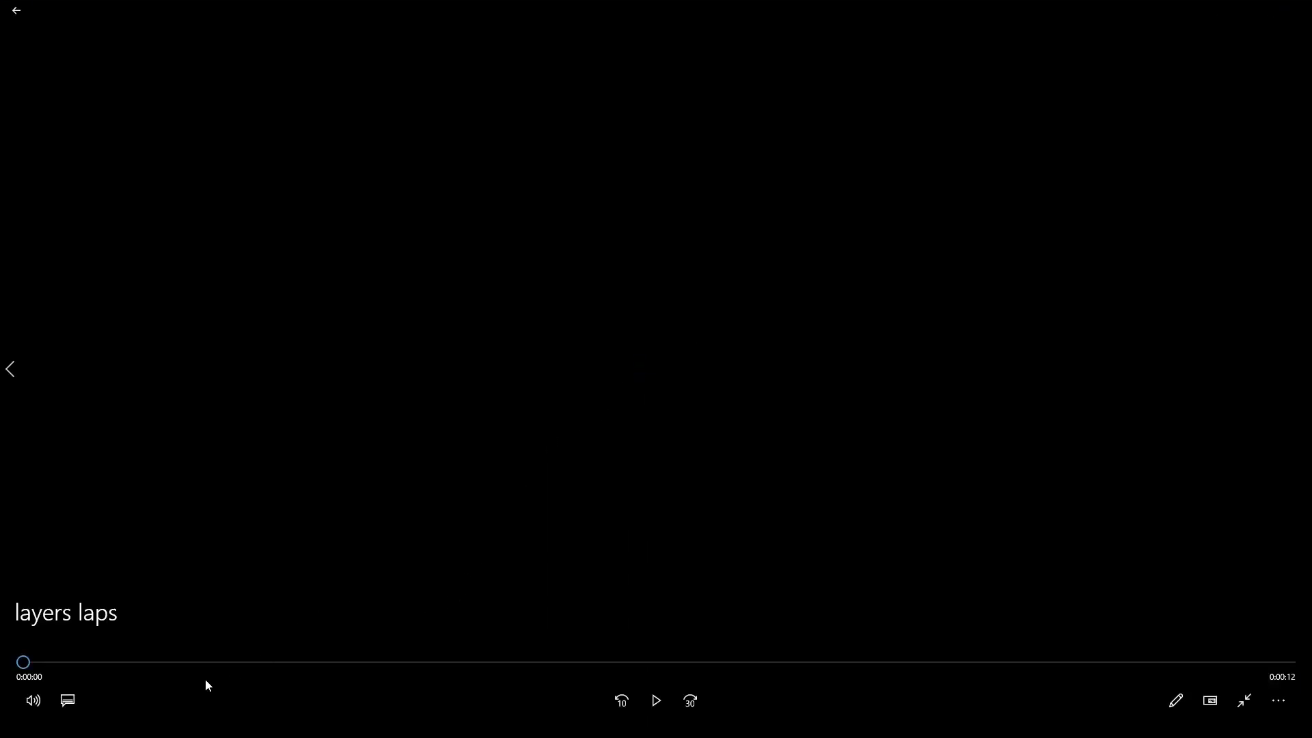
click(665, 700)
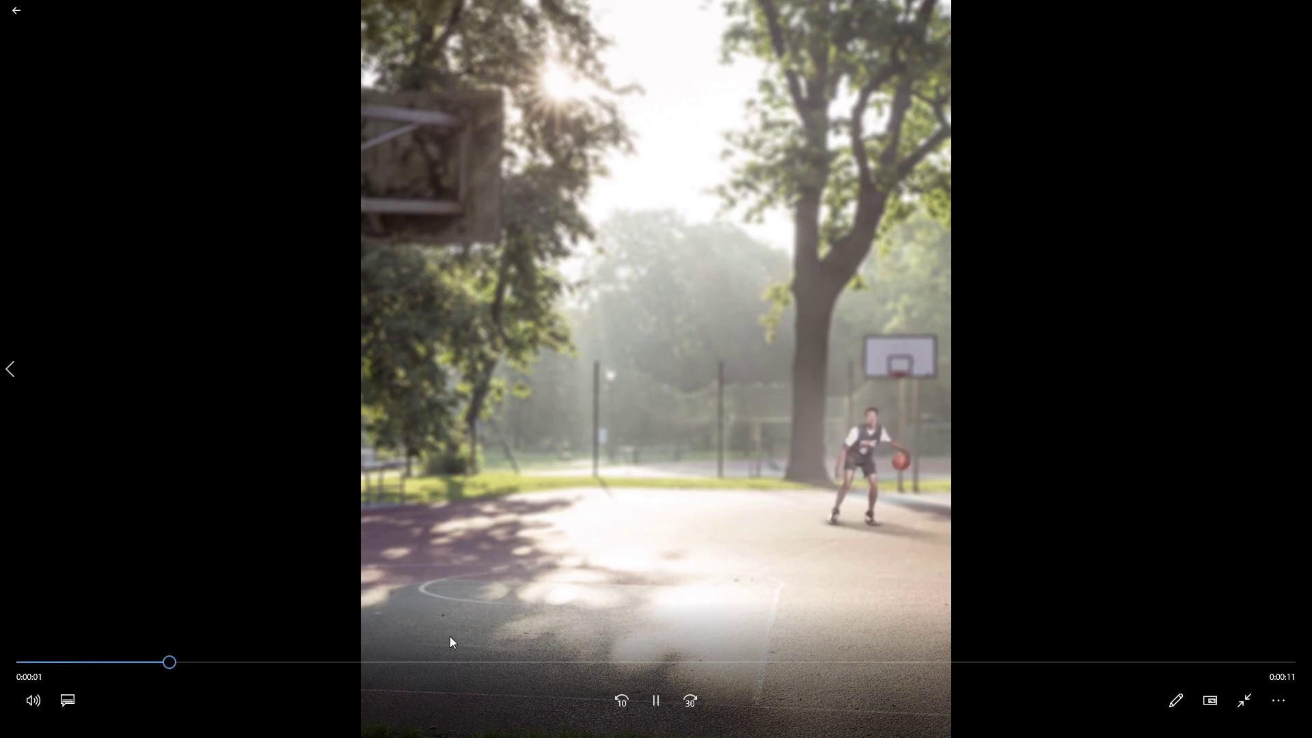
click(645, 699)
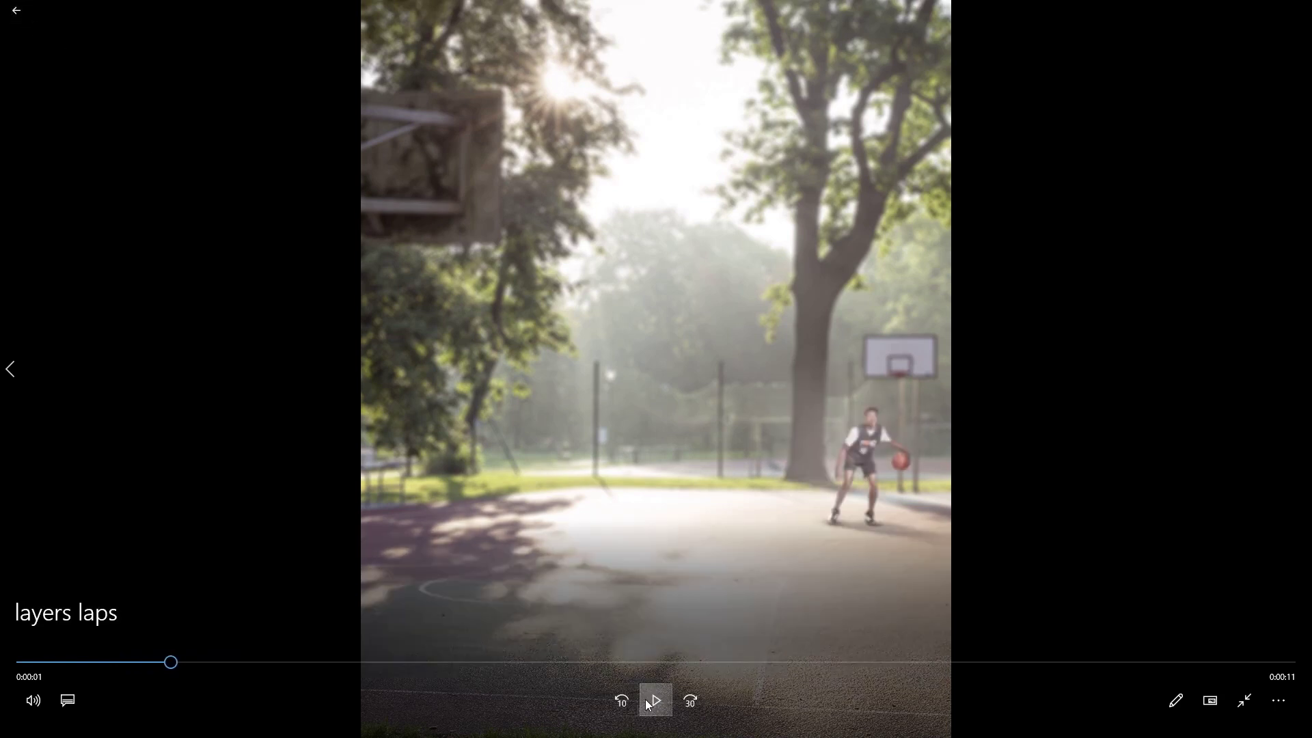